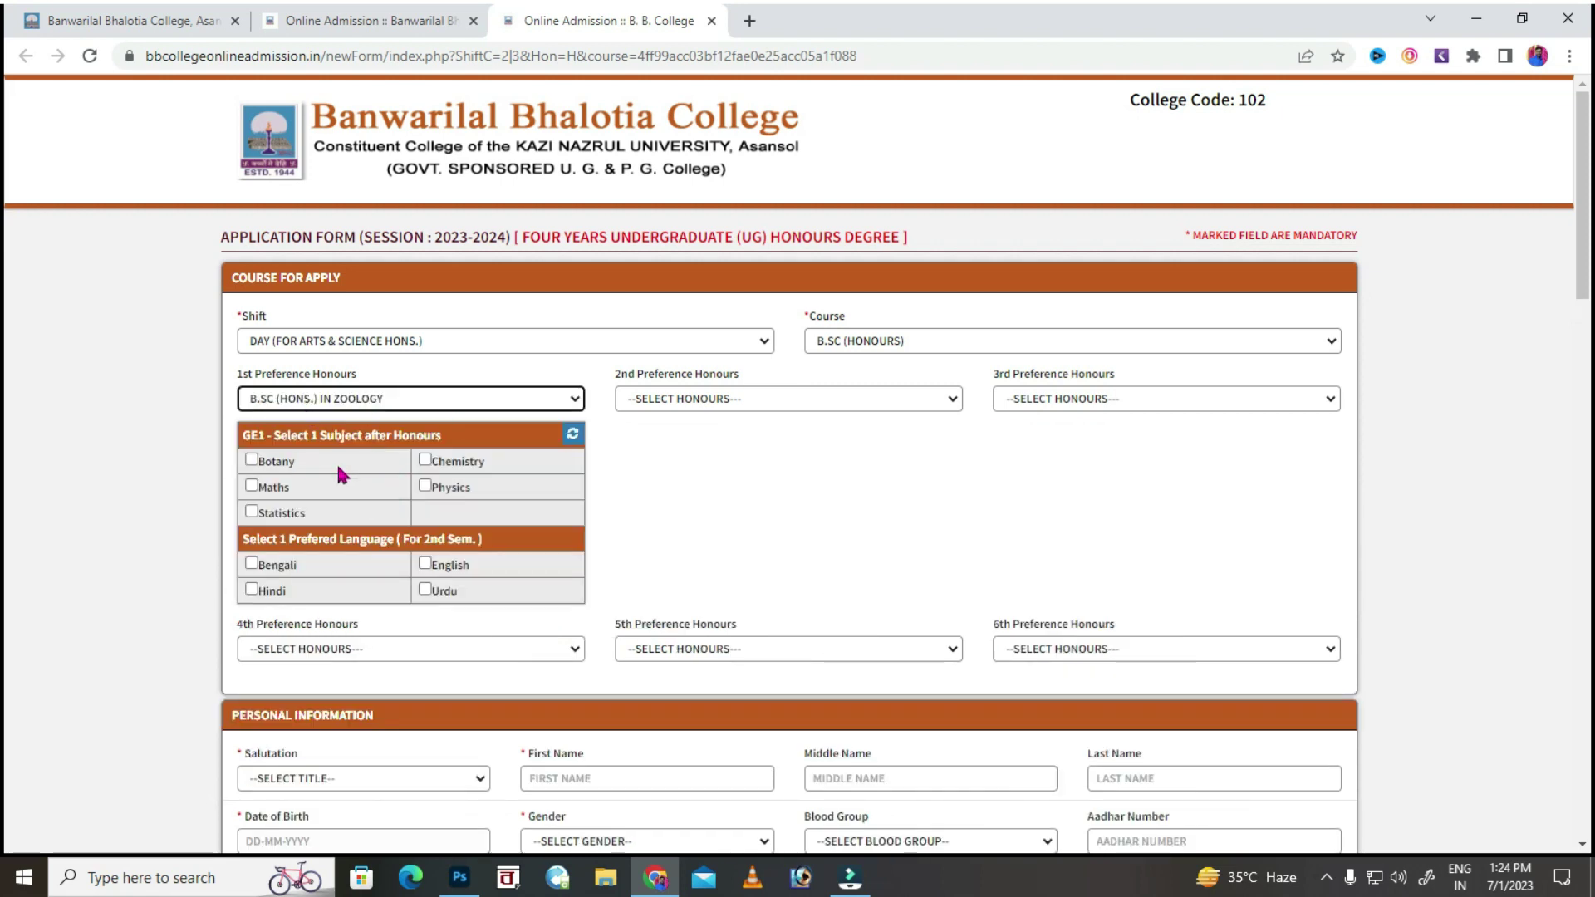
Tick Botany as GE1 and English as the language for the Zoology 1st preference.
click(253, 460)
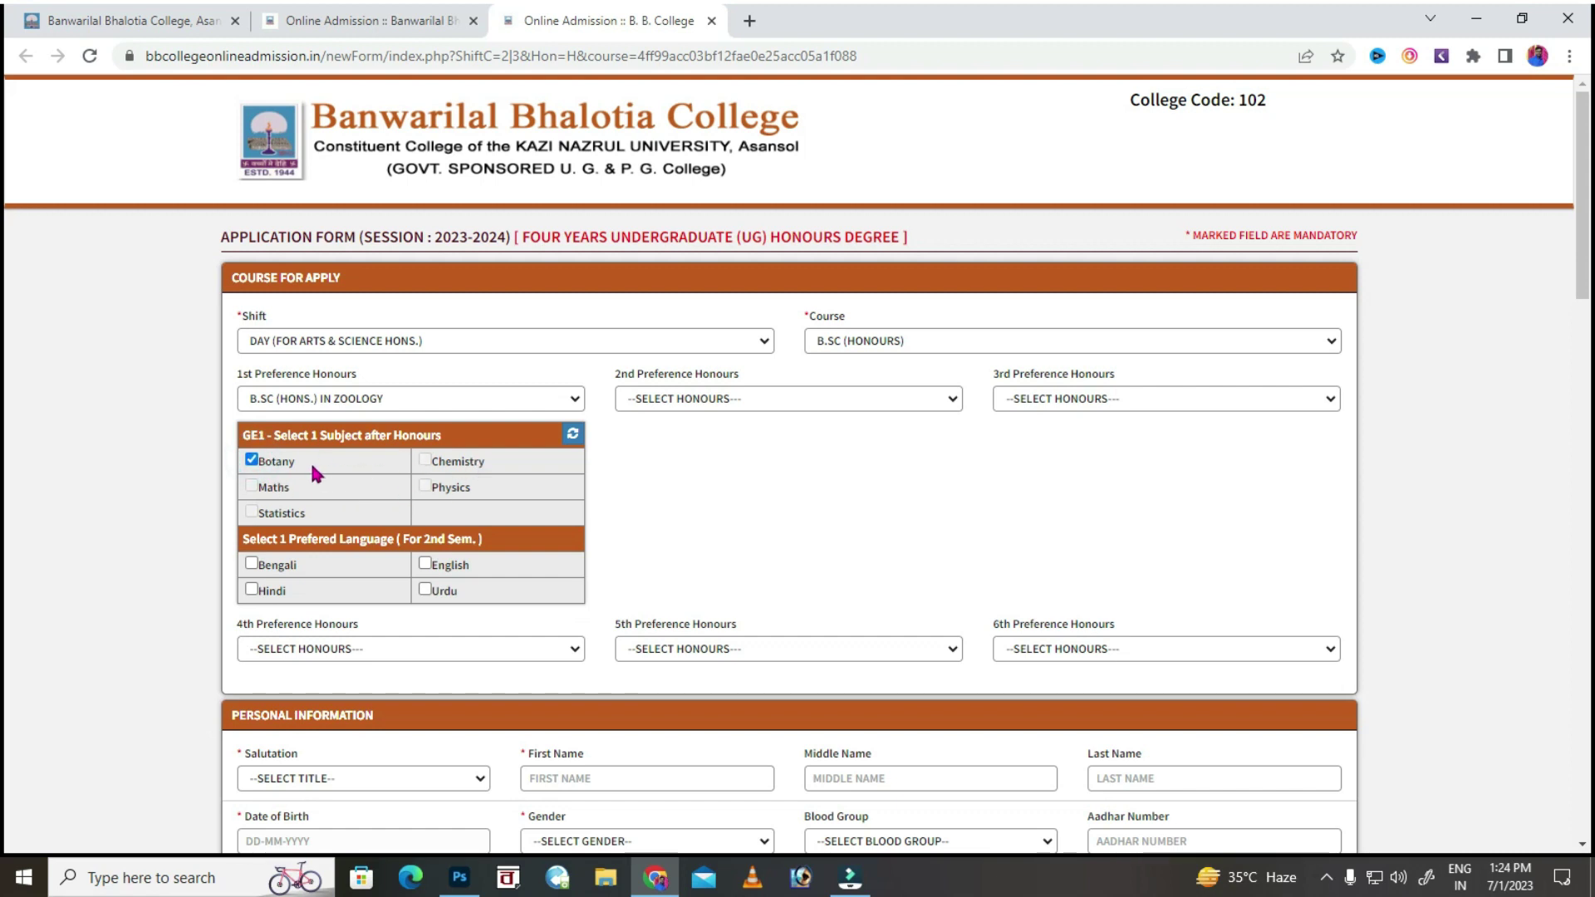
click(252, 564)
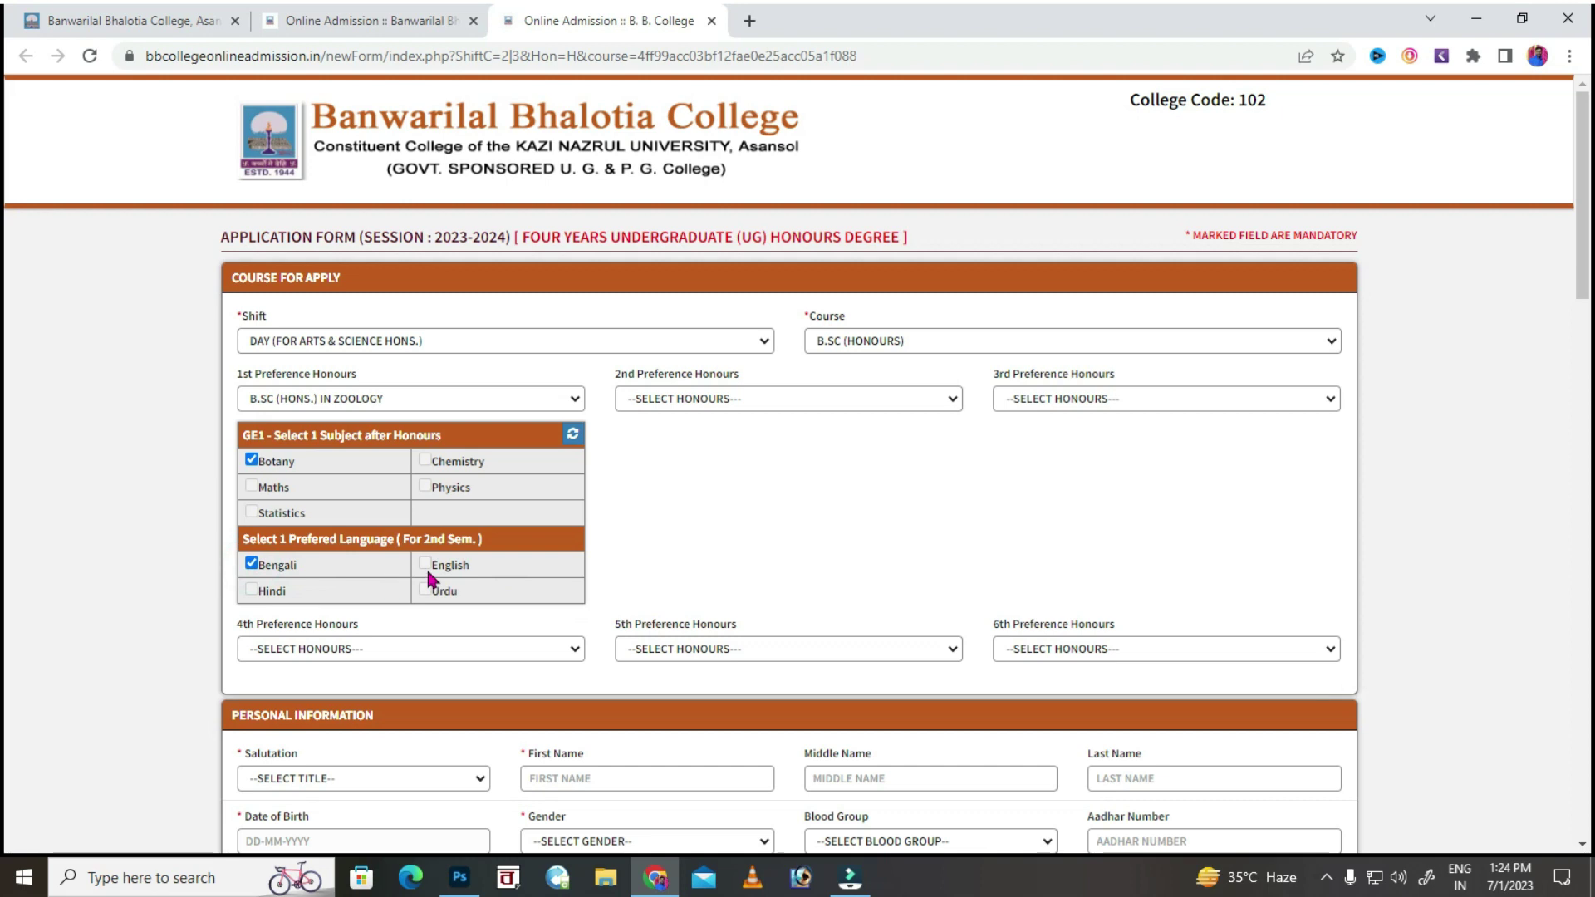
click(252, 564)
click(424, 565)
Set Physics as the 2nd preference and Chemistry as the 3rd preference honours.
click(683, 402)
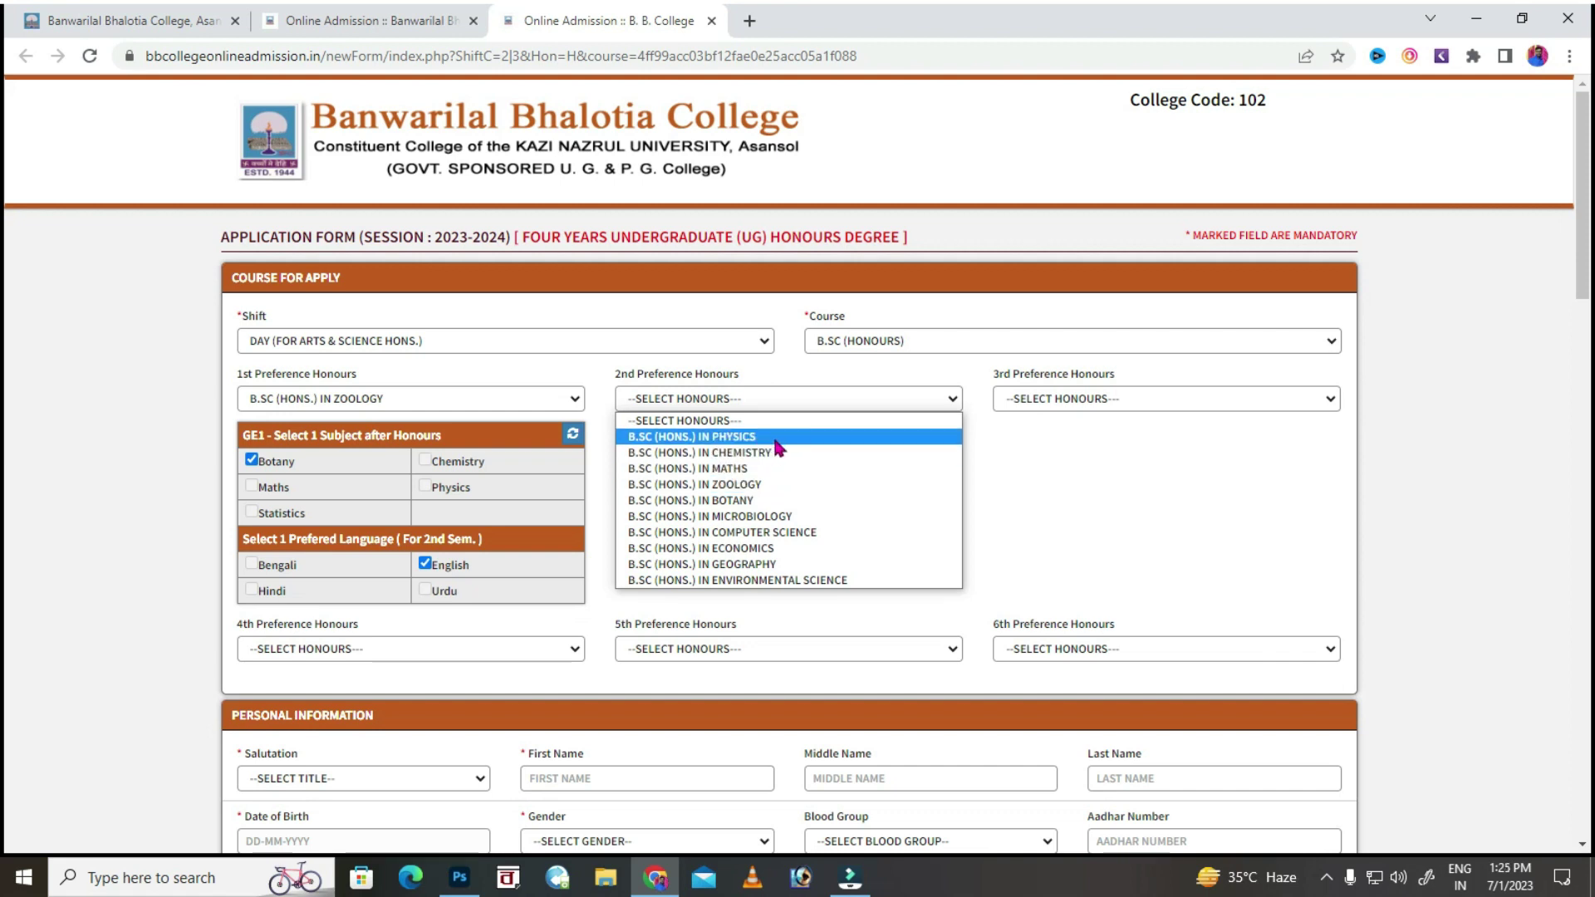
click(930, 436)
click(1117, 401)
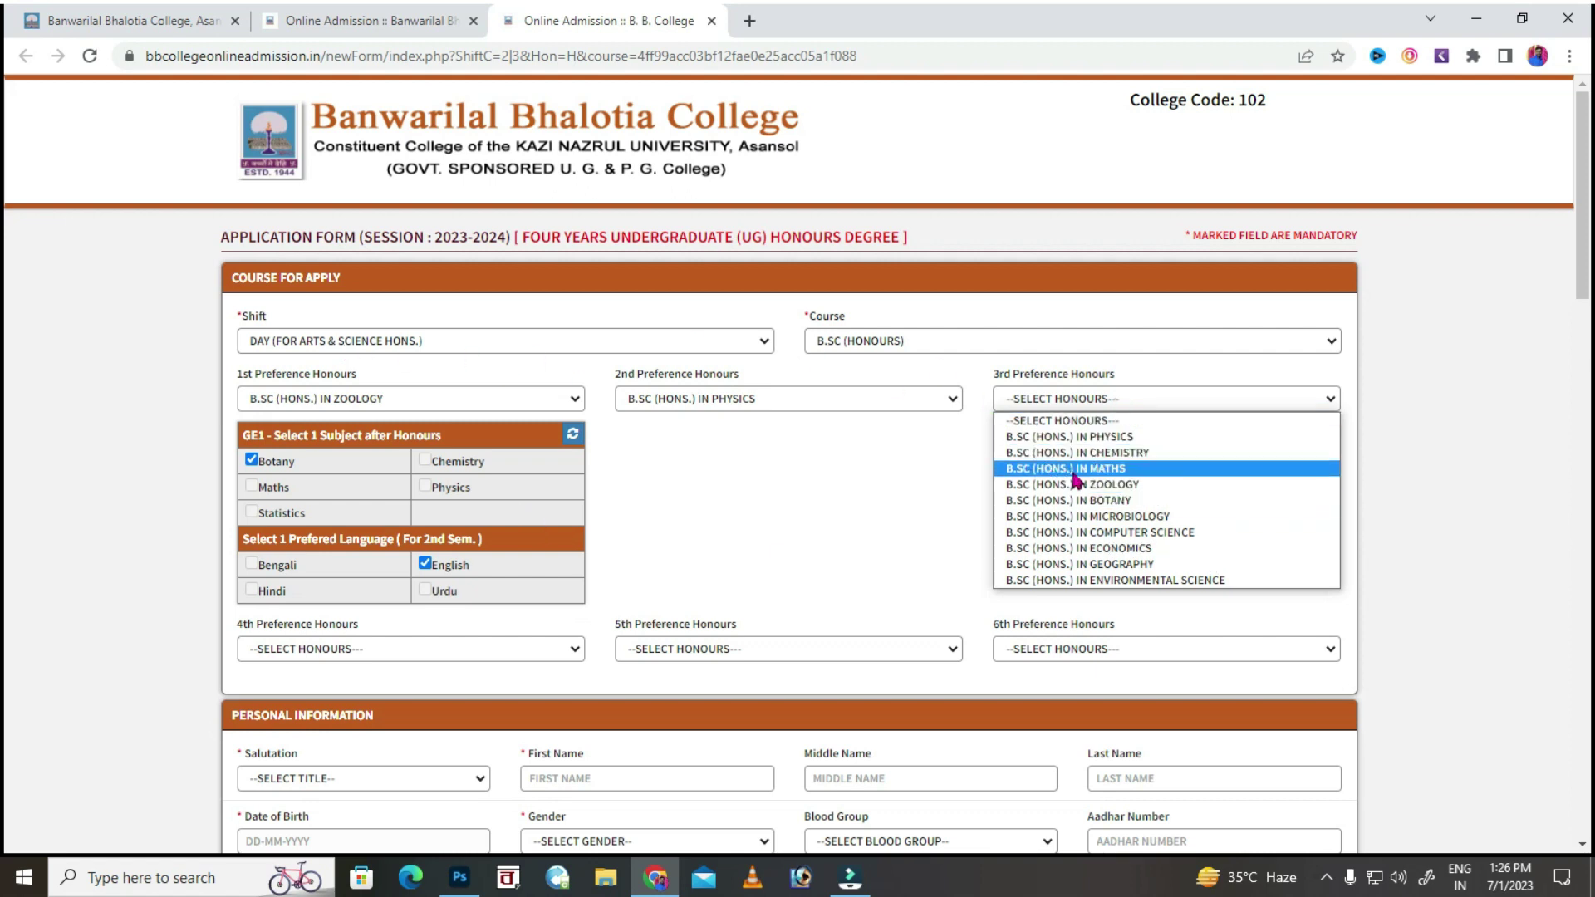
click(1094, 453)
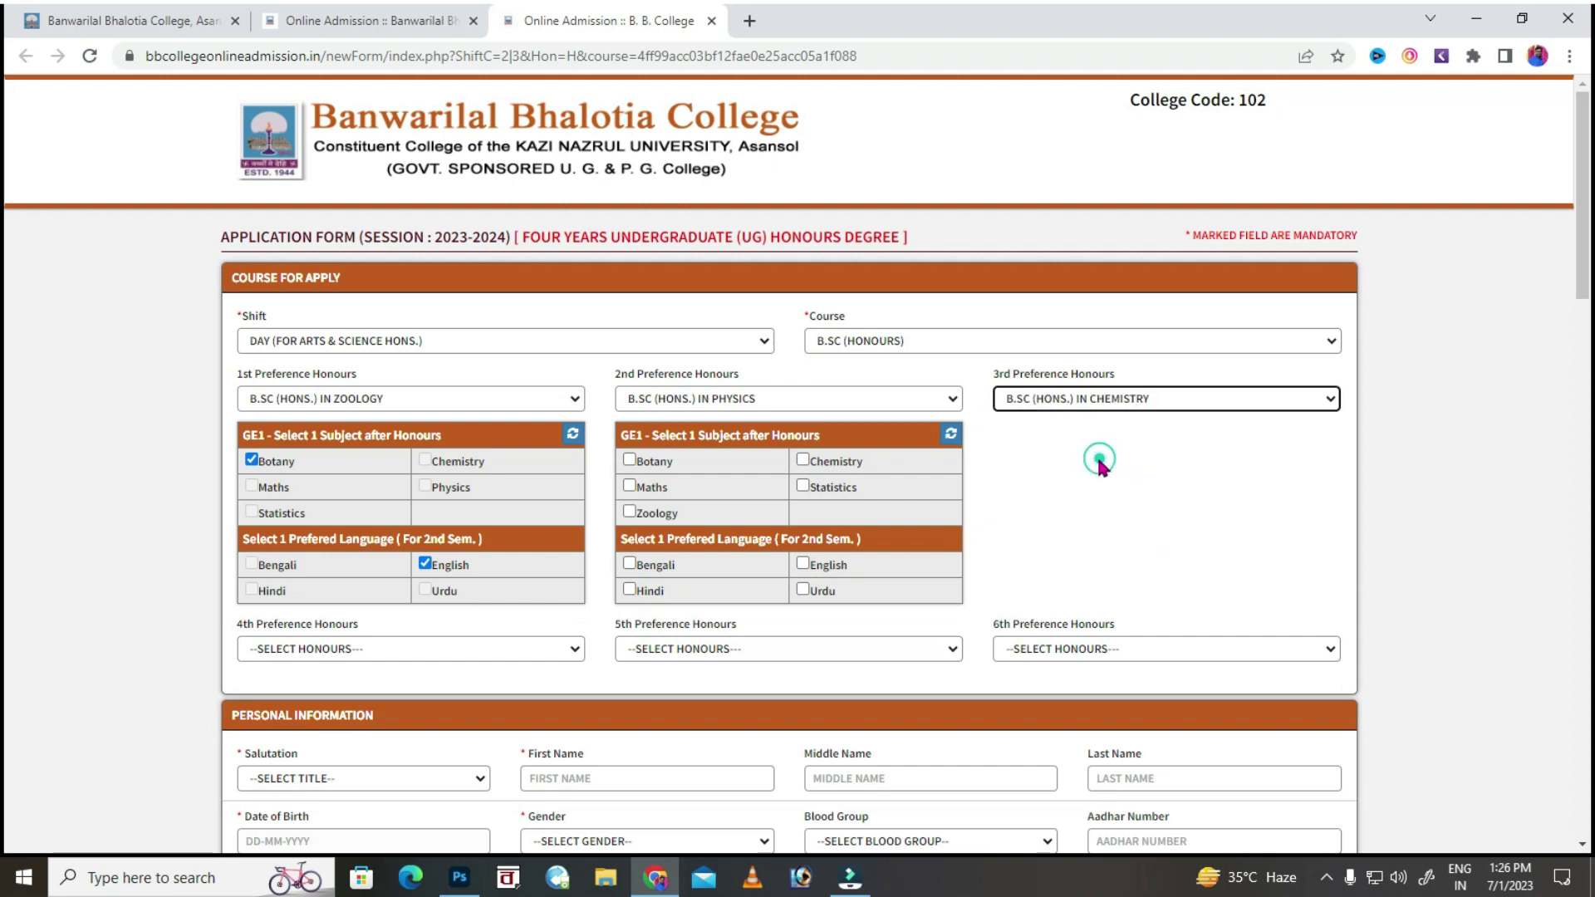
click(416, 653)
click(752, 401)
click(426, 649)
Change the 2nd preference to Zoology with Botany and English, and tick Botany for the 3rd.
click(756, 406)
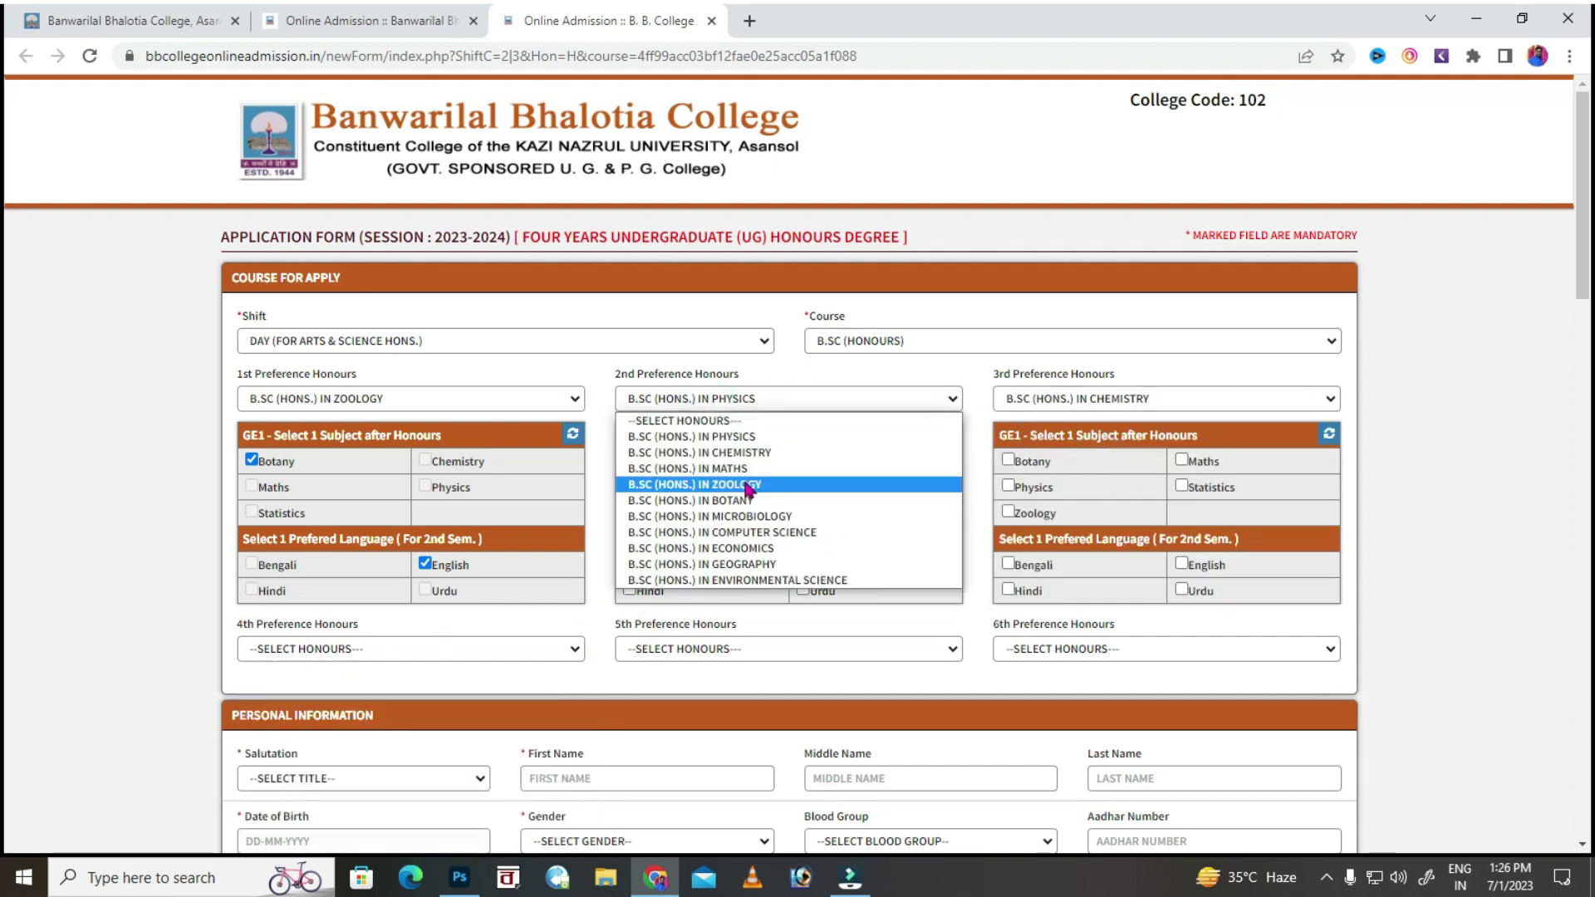
click(647, 485)
click(629, 459)
click(802, 564)
click(1008, 460)
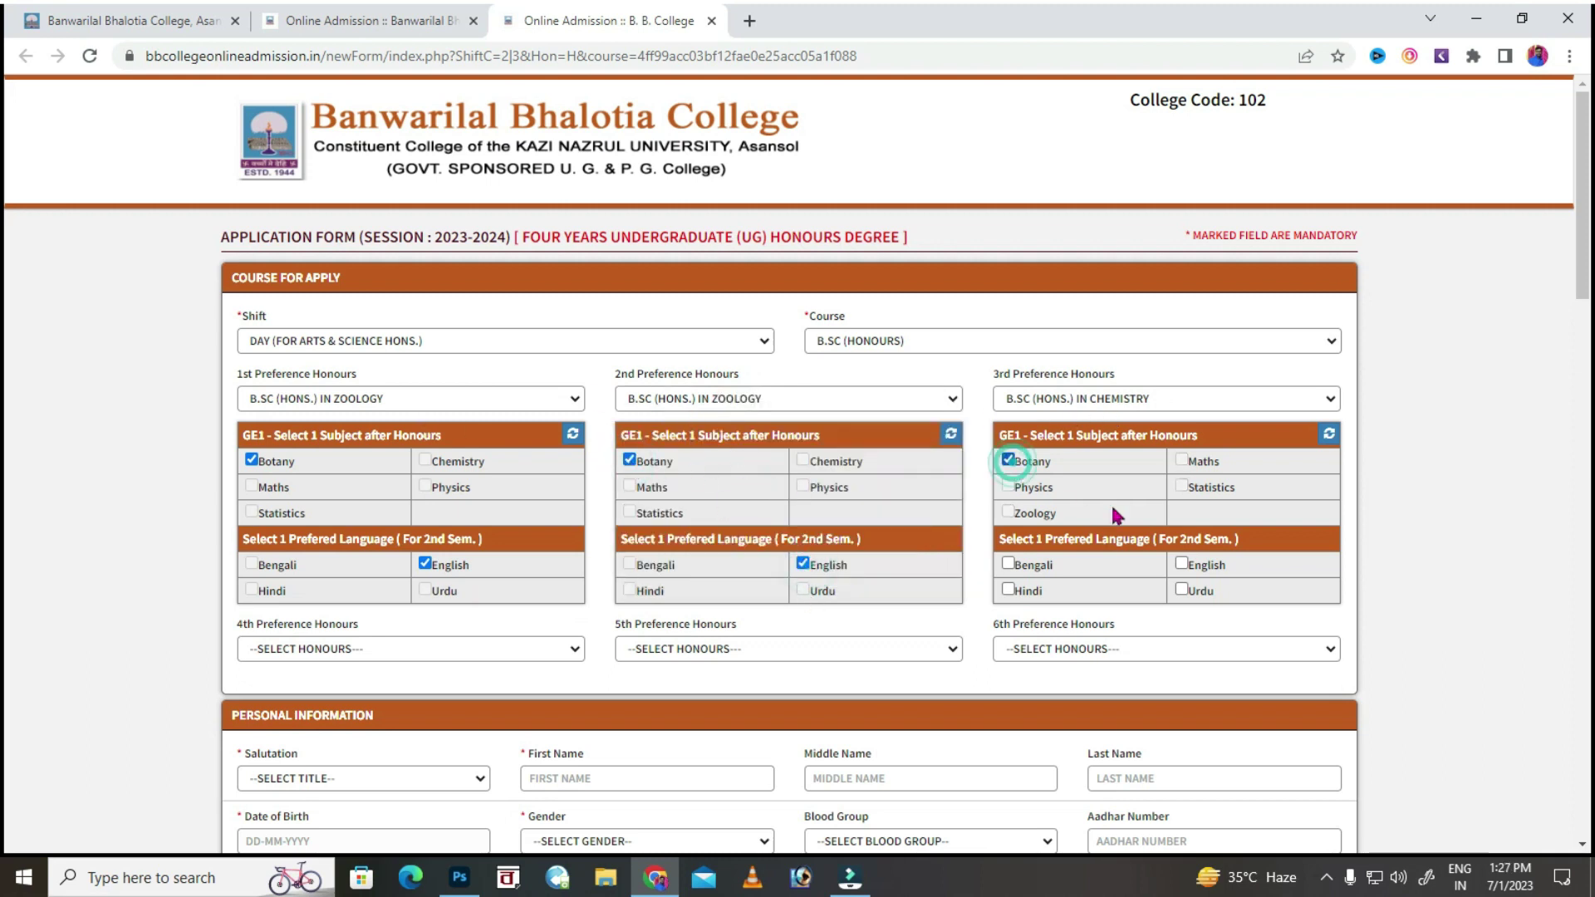
Tick English for the 3rd preference, then try Physics for 4th and Botany for 5th.
click(1181, 564)
scroll(1171, 560, down, 1)
click(387, 551)
click(388, 587)
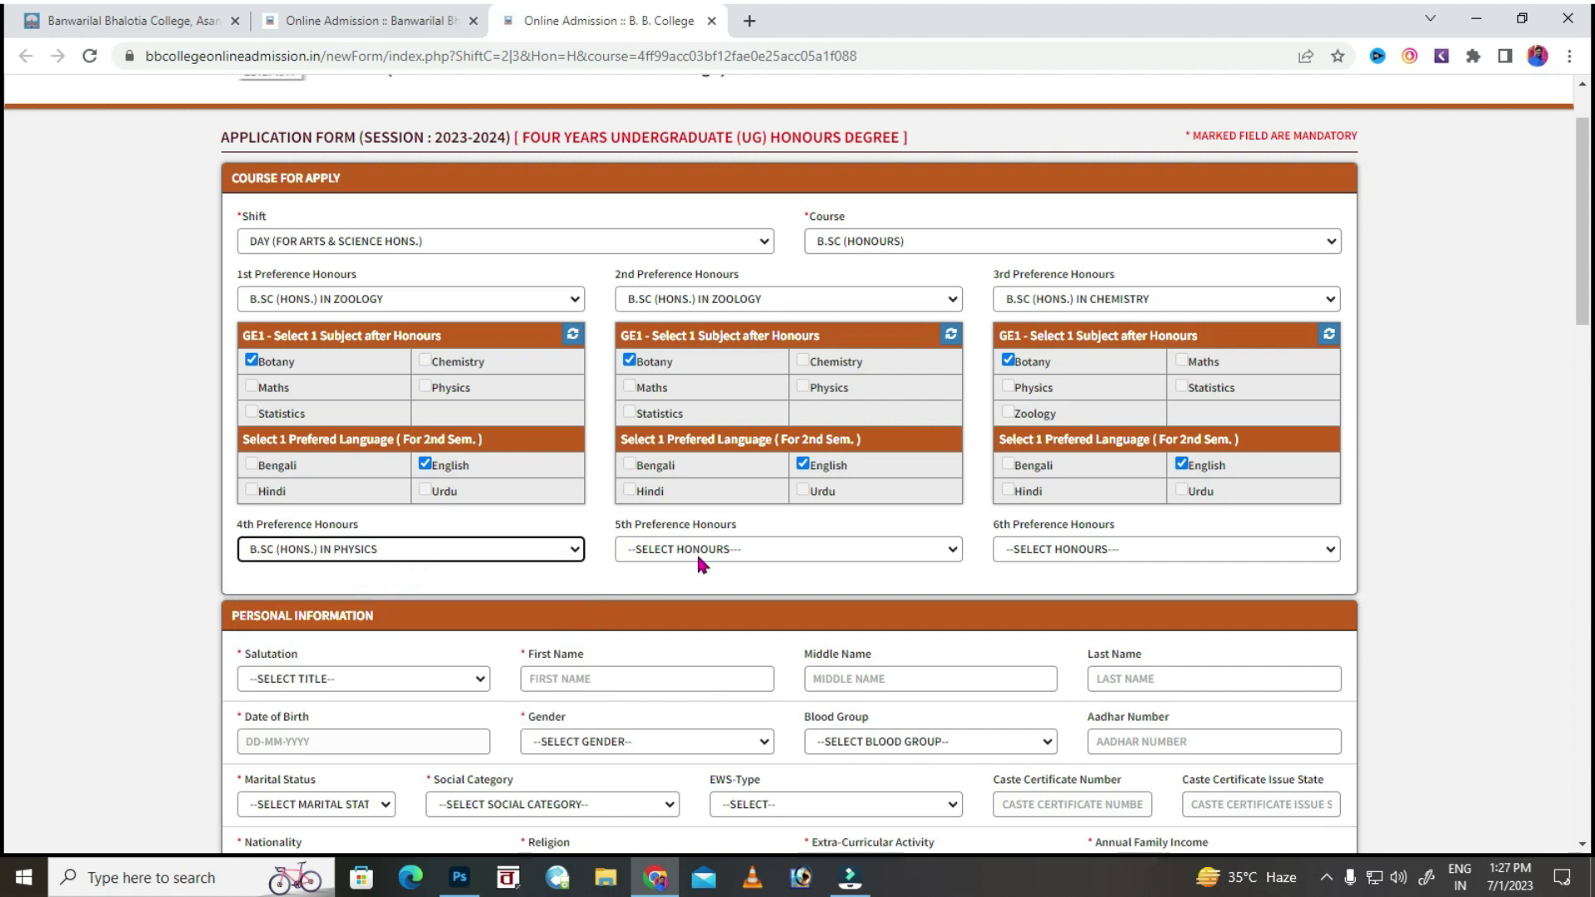
click(426, 714)
click(861, 545)
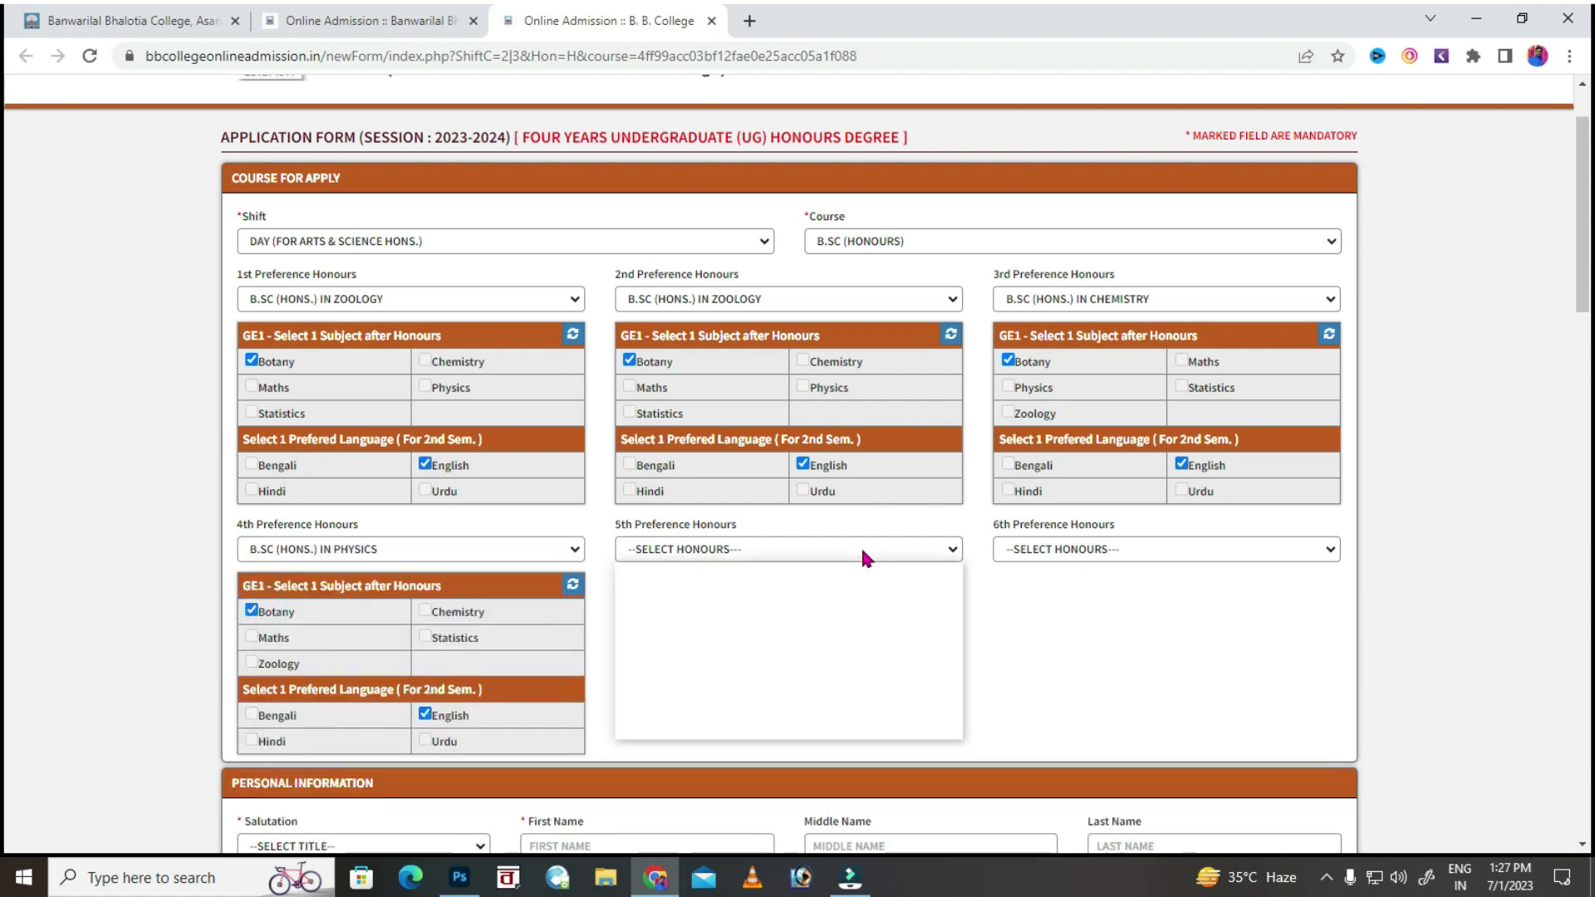
click(731, 650)
Change the 4th preference to Botany with Zoology as GE1 and English.
click(474, 549)
click(373, 650)
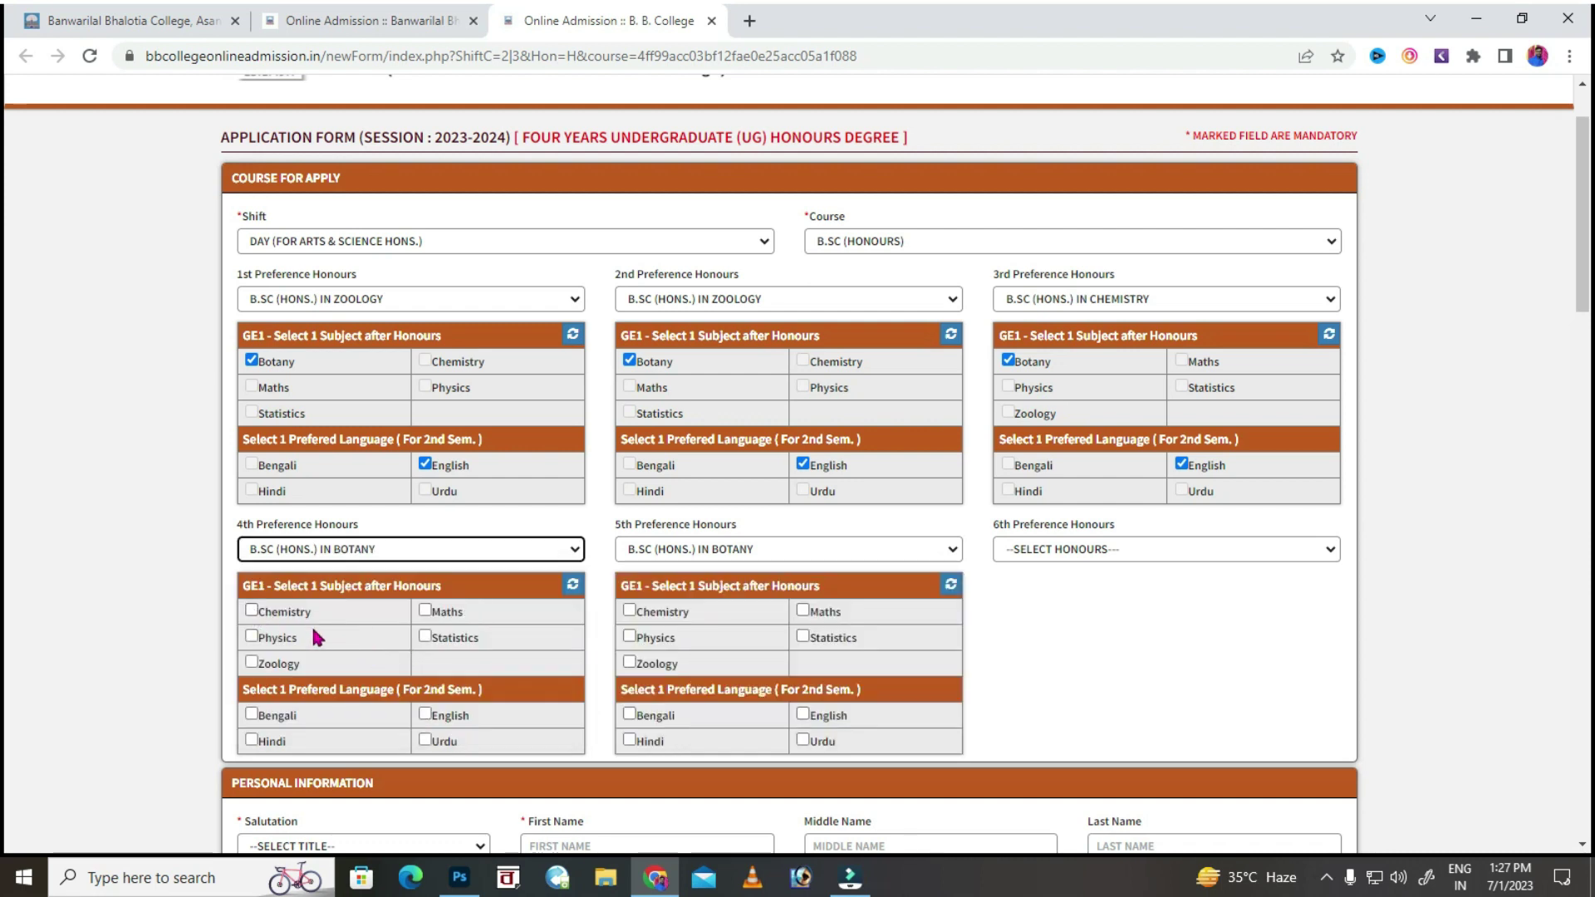
click(251, 663)
click(425, 715)
Set the 5th preference to Chemistry with Botany as GE1 and English.
click(696, 551)
click(723, 604)
click(652, 613)
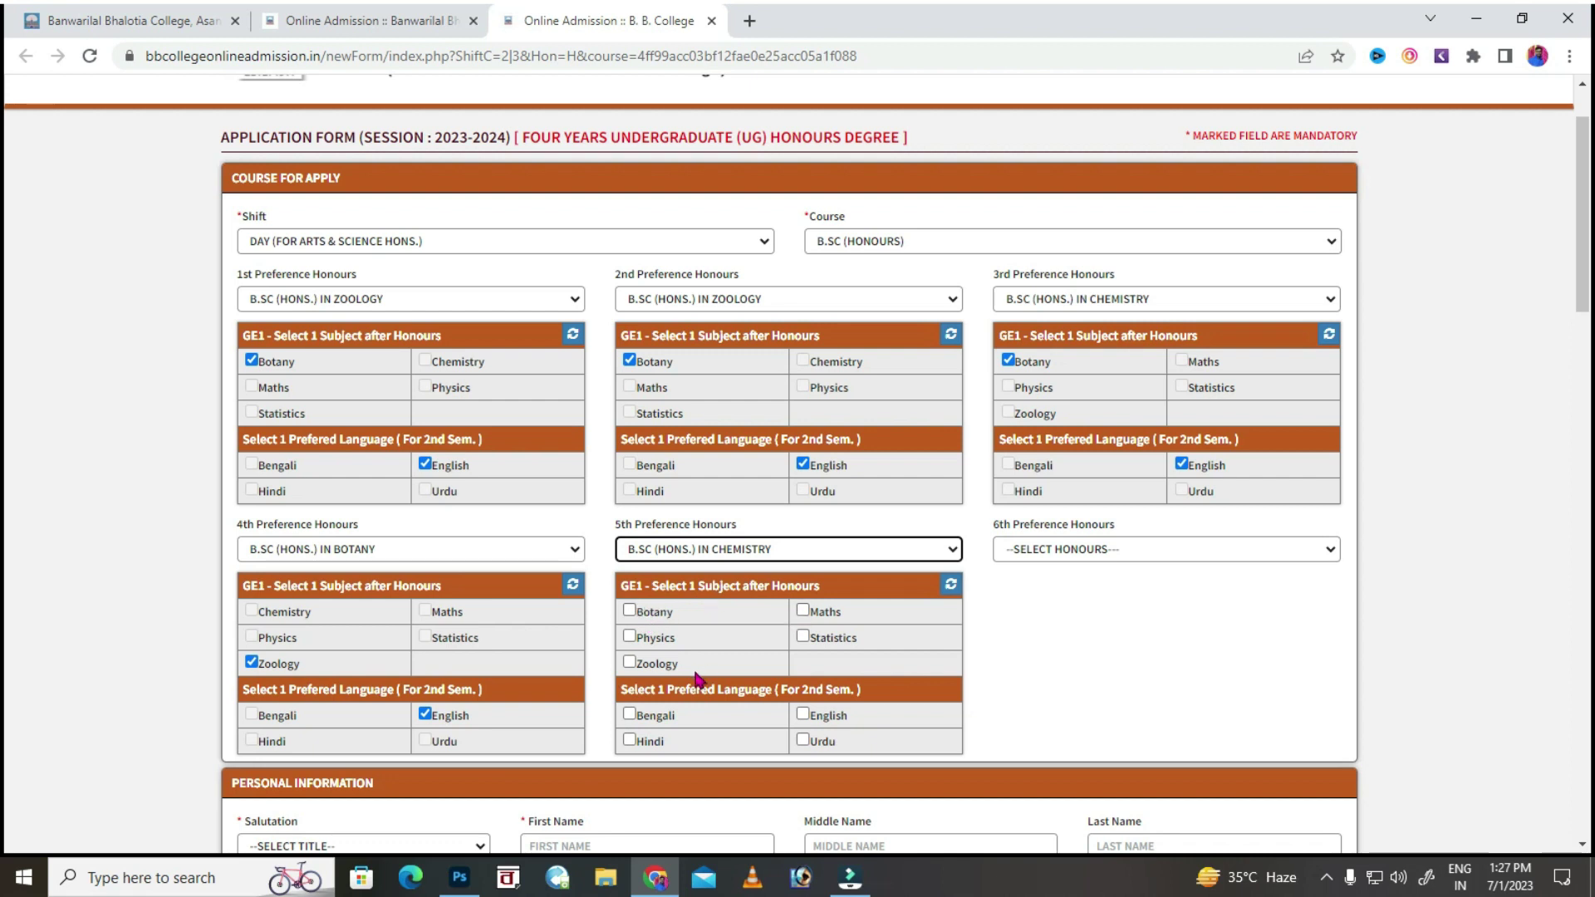
click(835, 717)
Set the 6th preference to Botany honours, ticking its GE1 subject.
click(1071, 550)
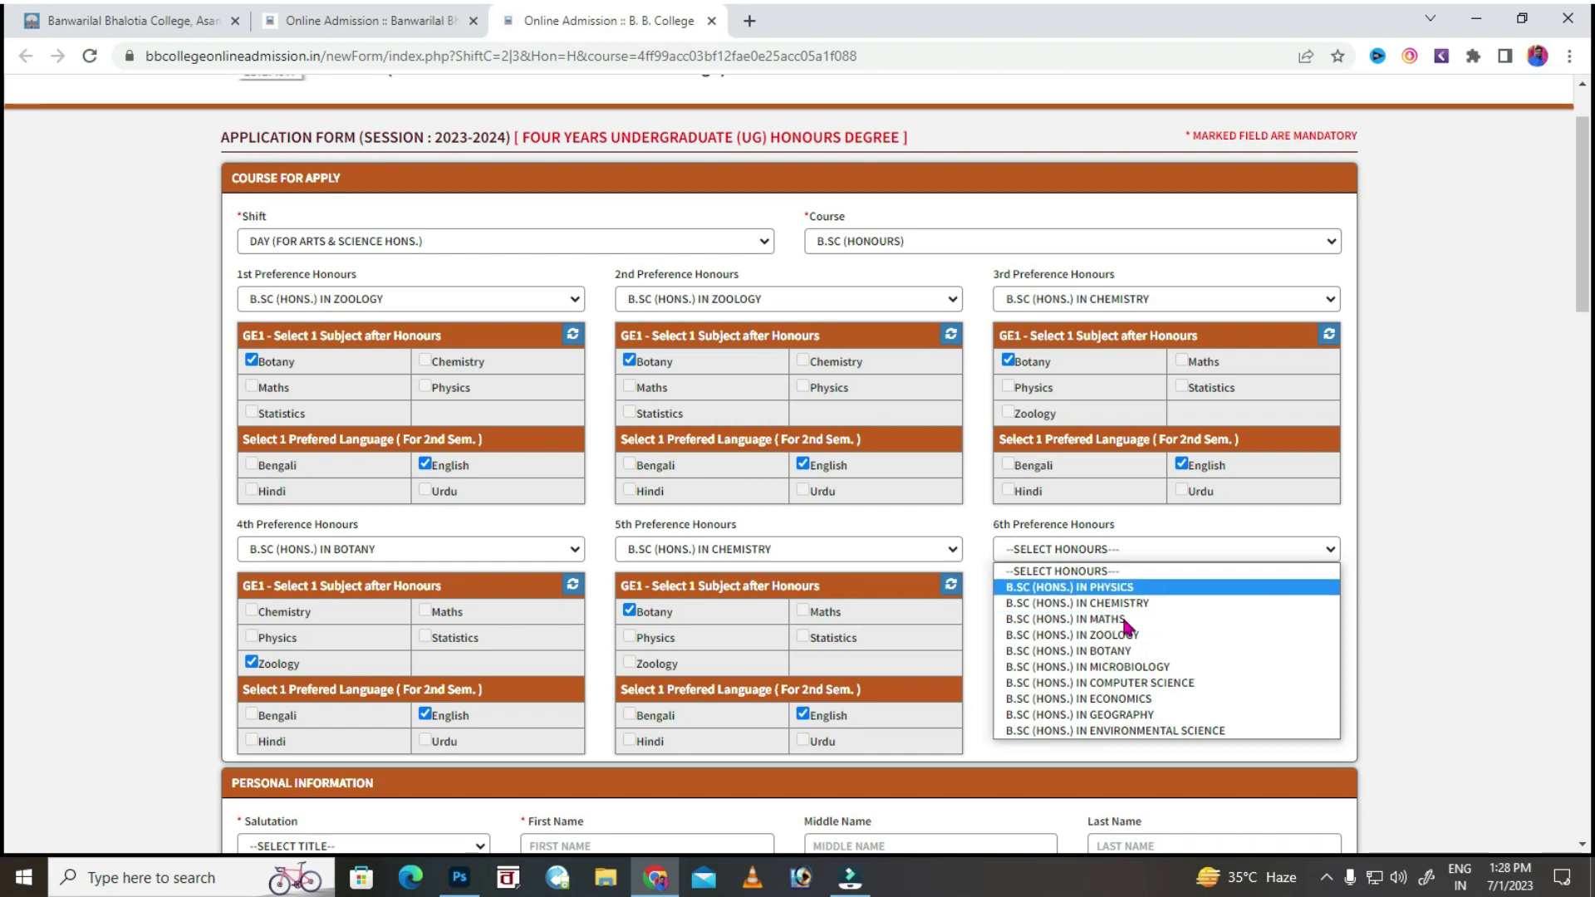
click(1079, 635)
click(1022, 616)
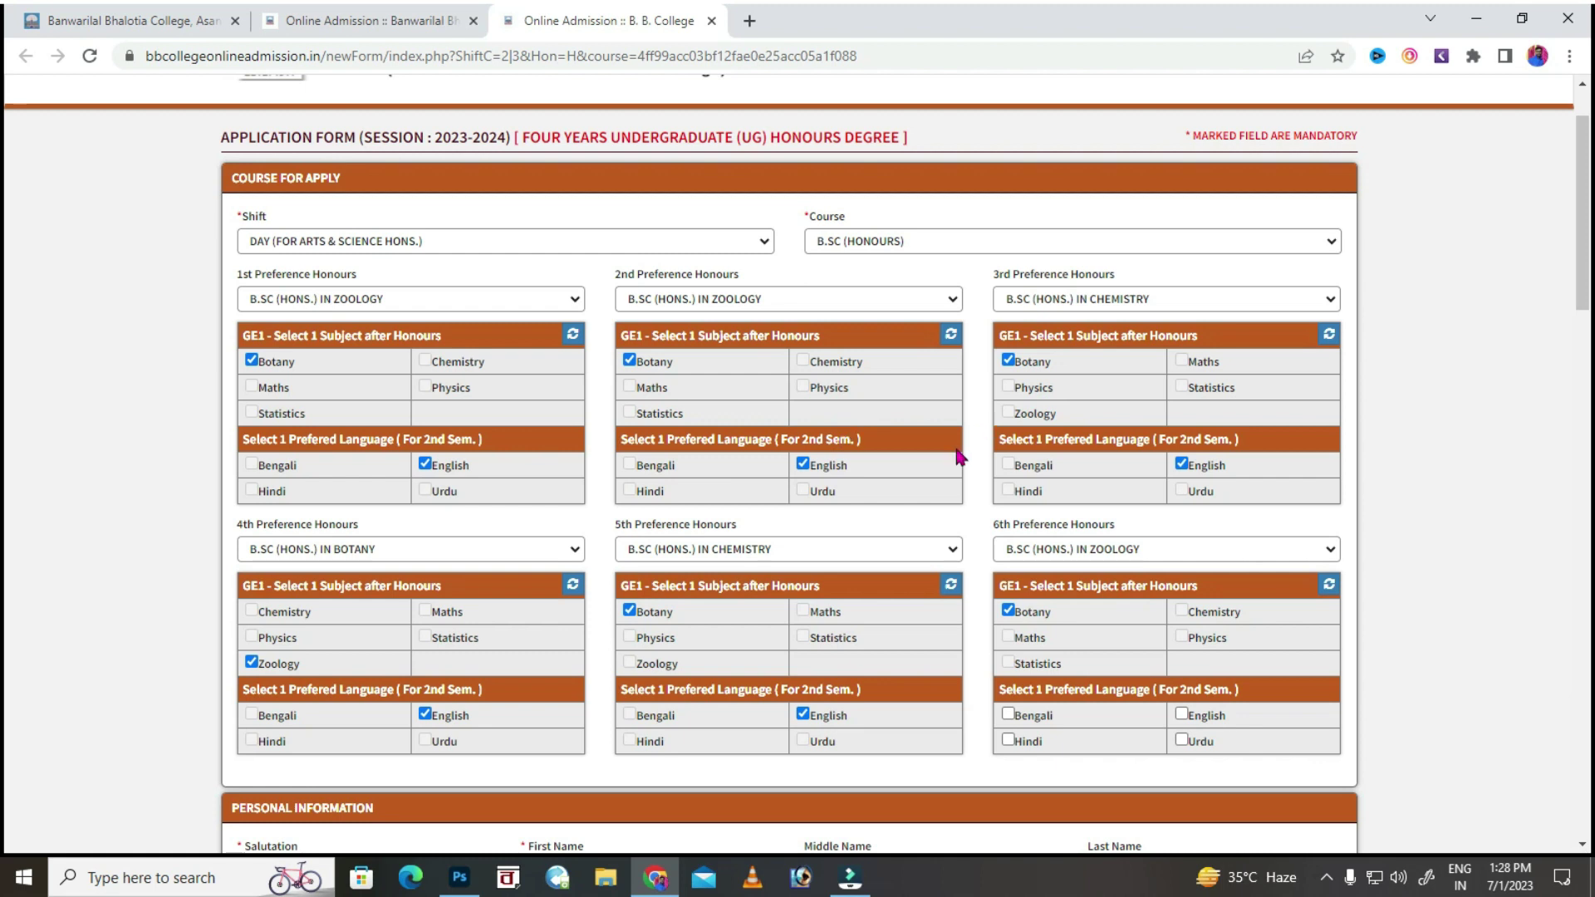
click(1128, 552)
click(1129, 651)
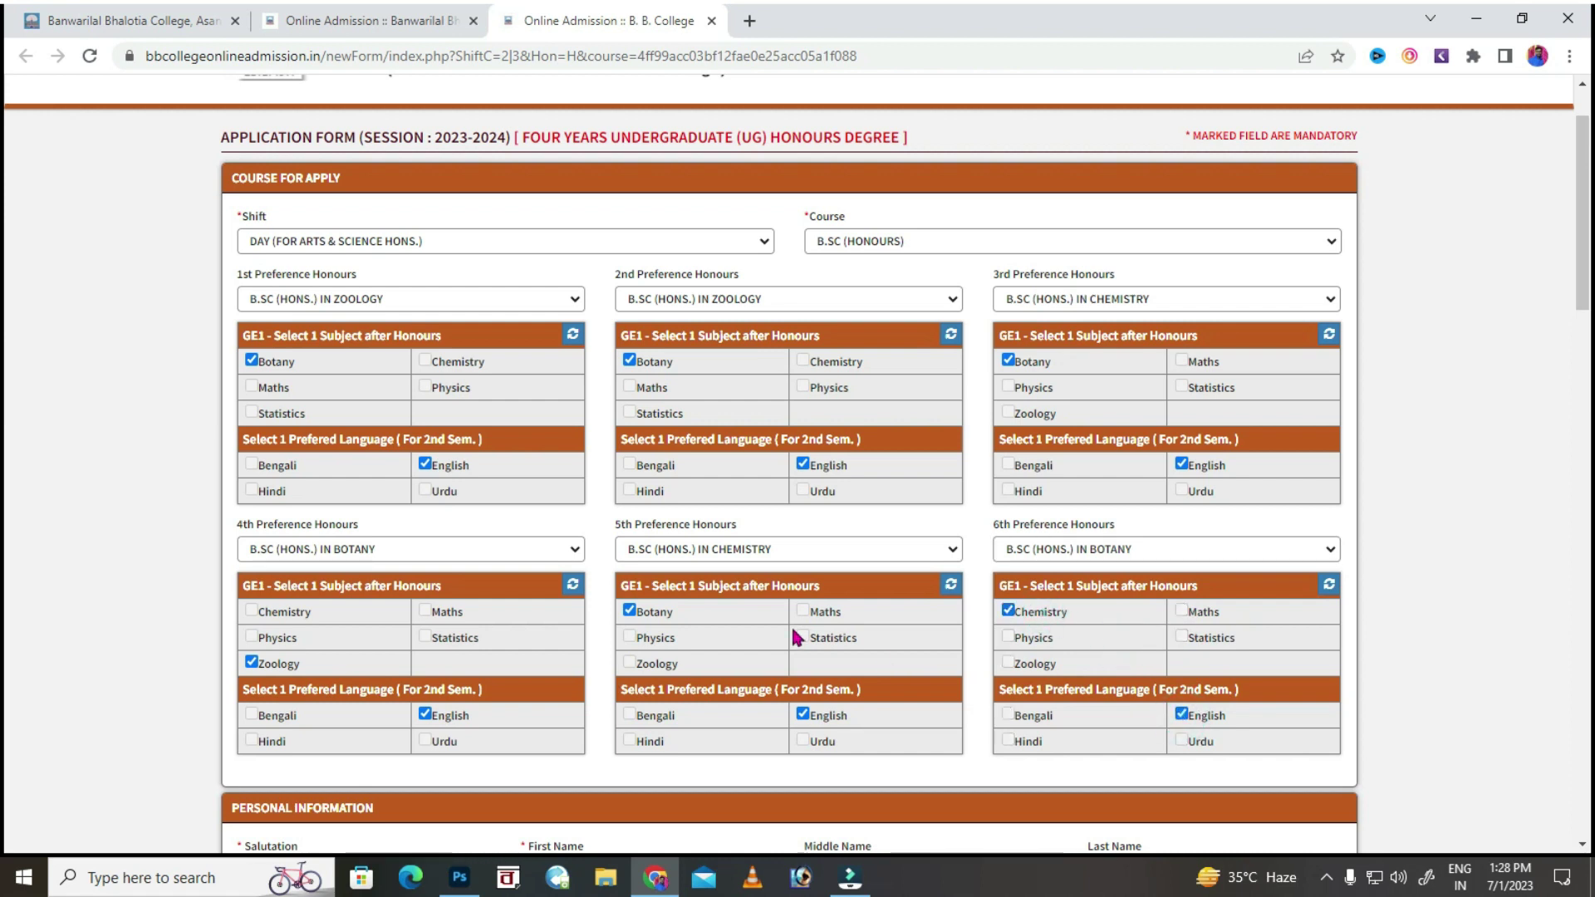
scroll(674, 549, down, 5)
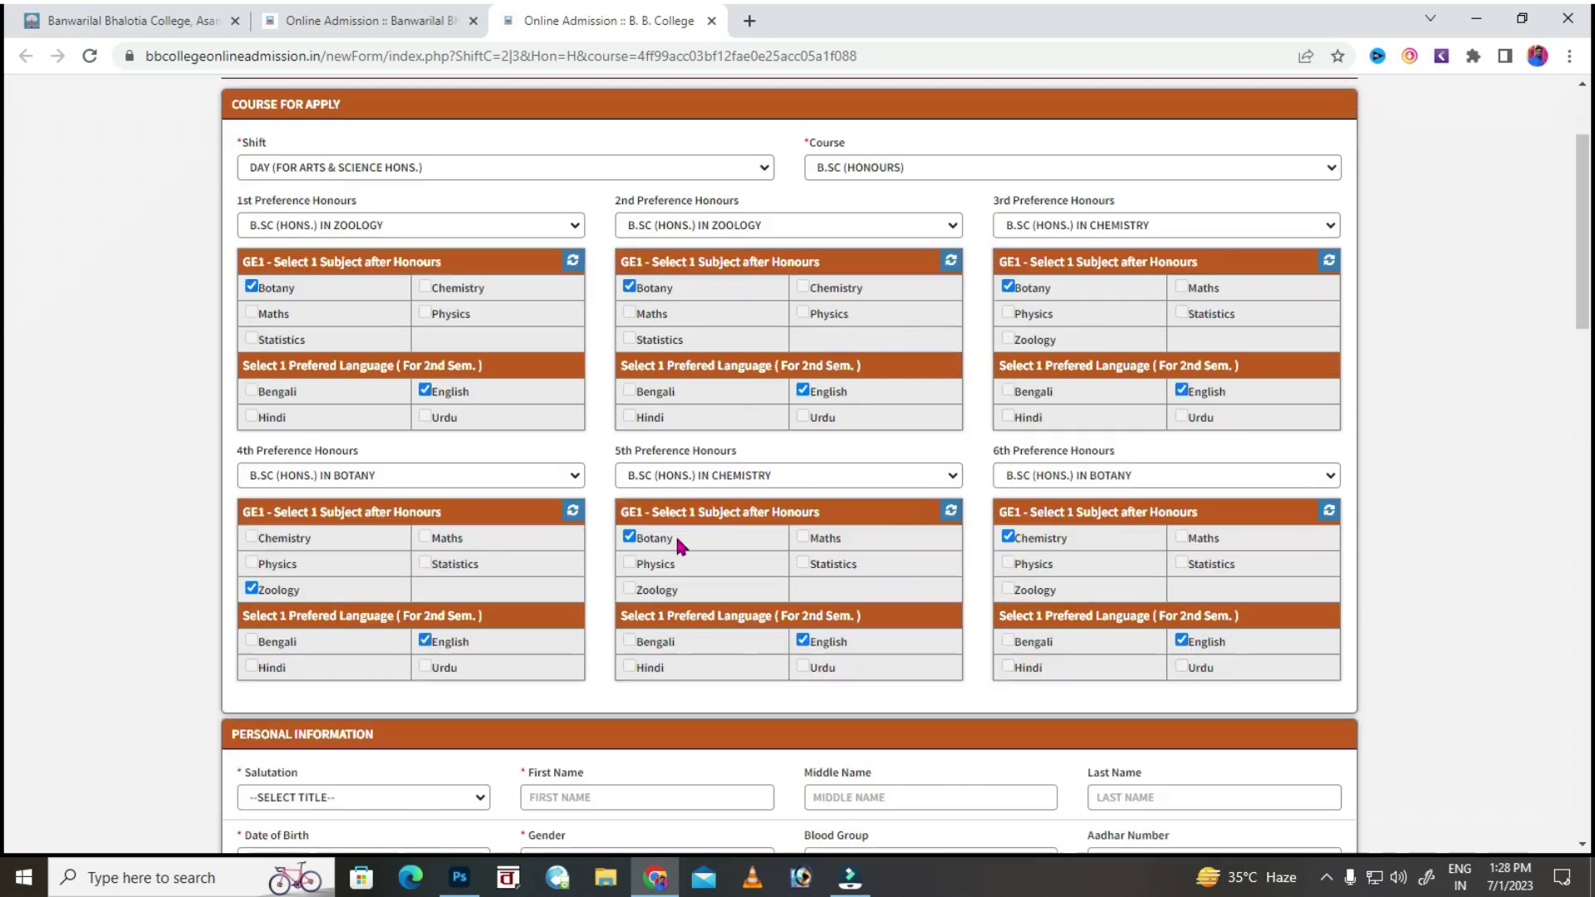
Choose the MISS. salutation and enter the applicant's first and last name.
click(276, 472)
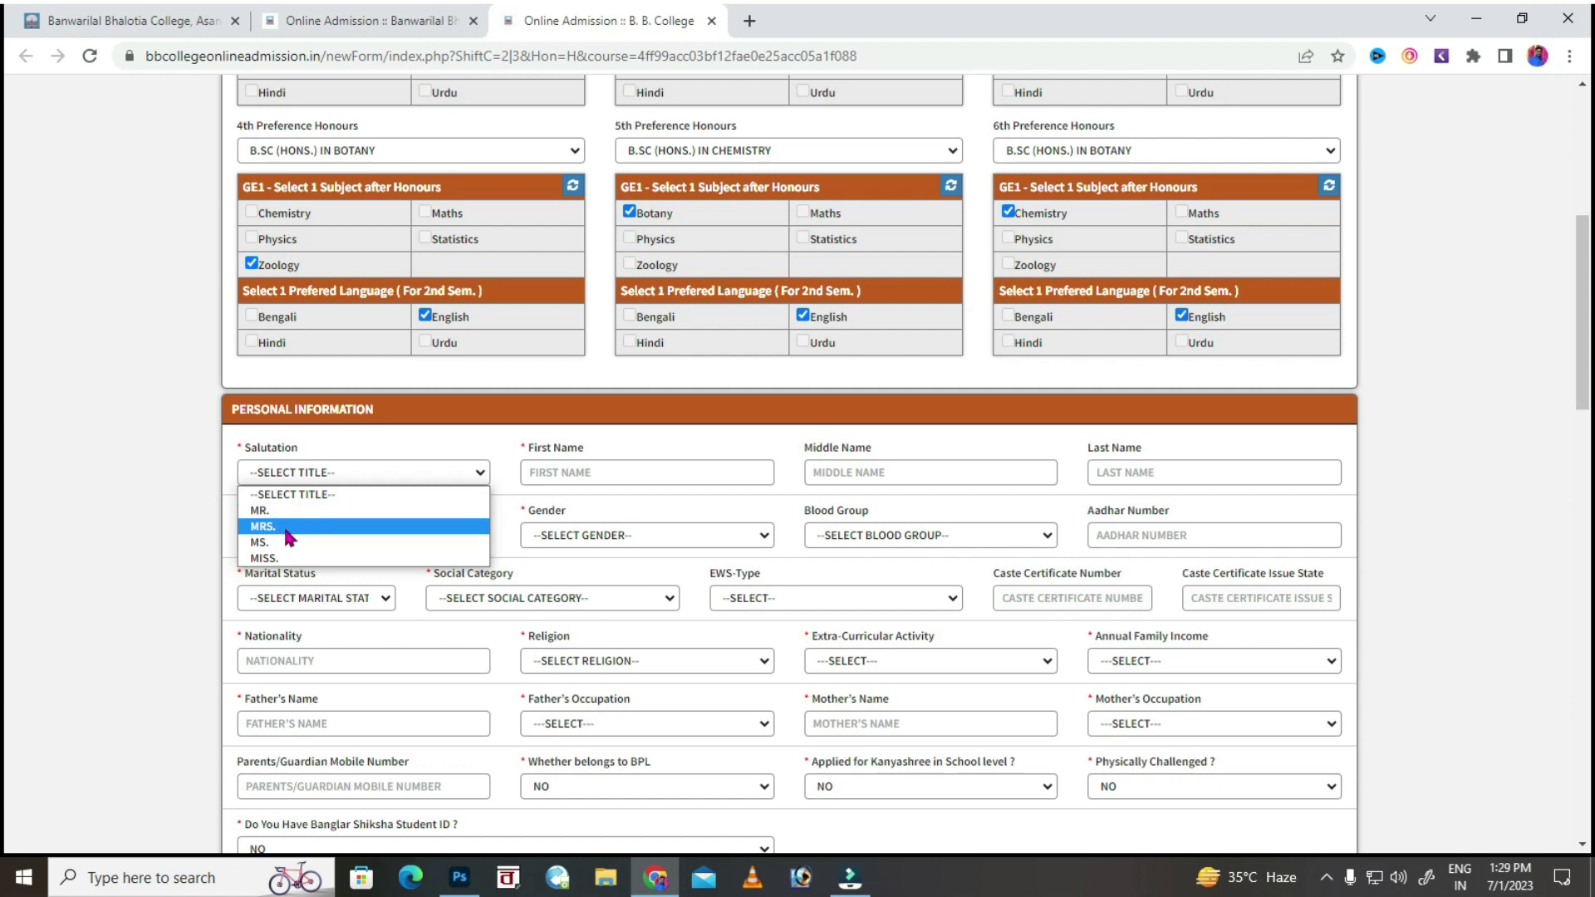
click(287, 557)
click(558, 473)
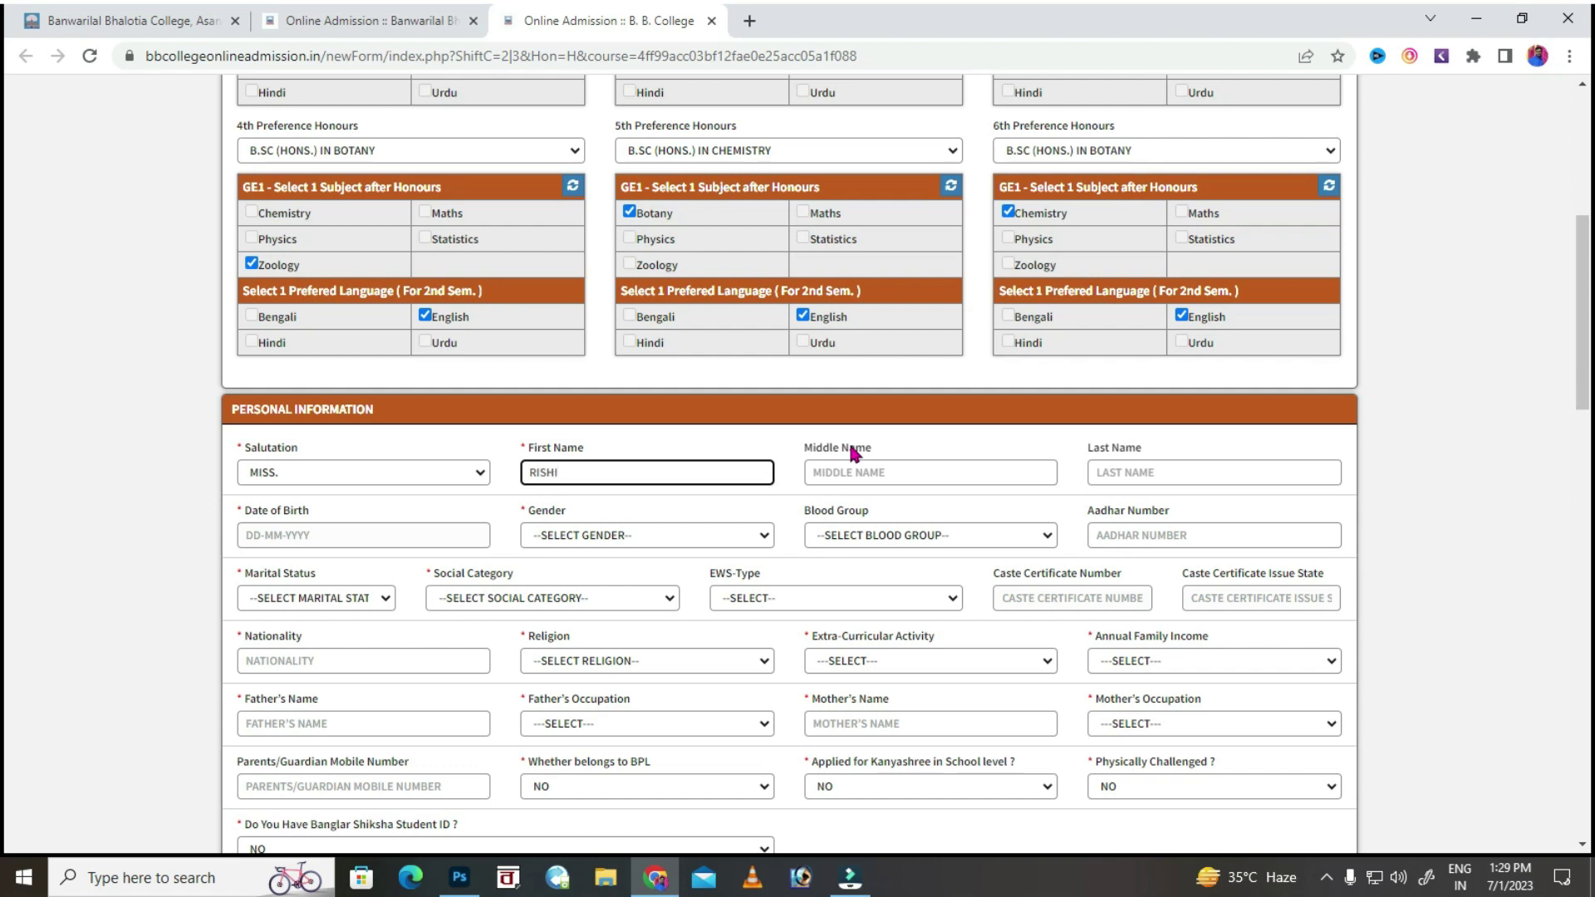
click(1145, 474)
click(363, 534)
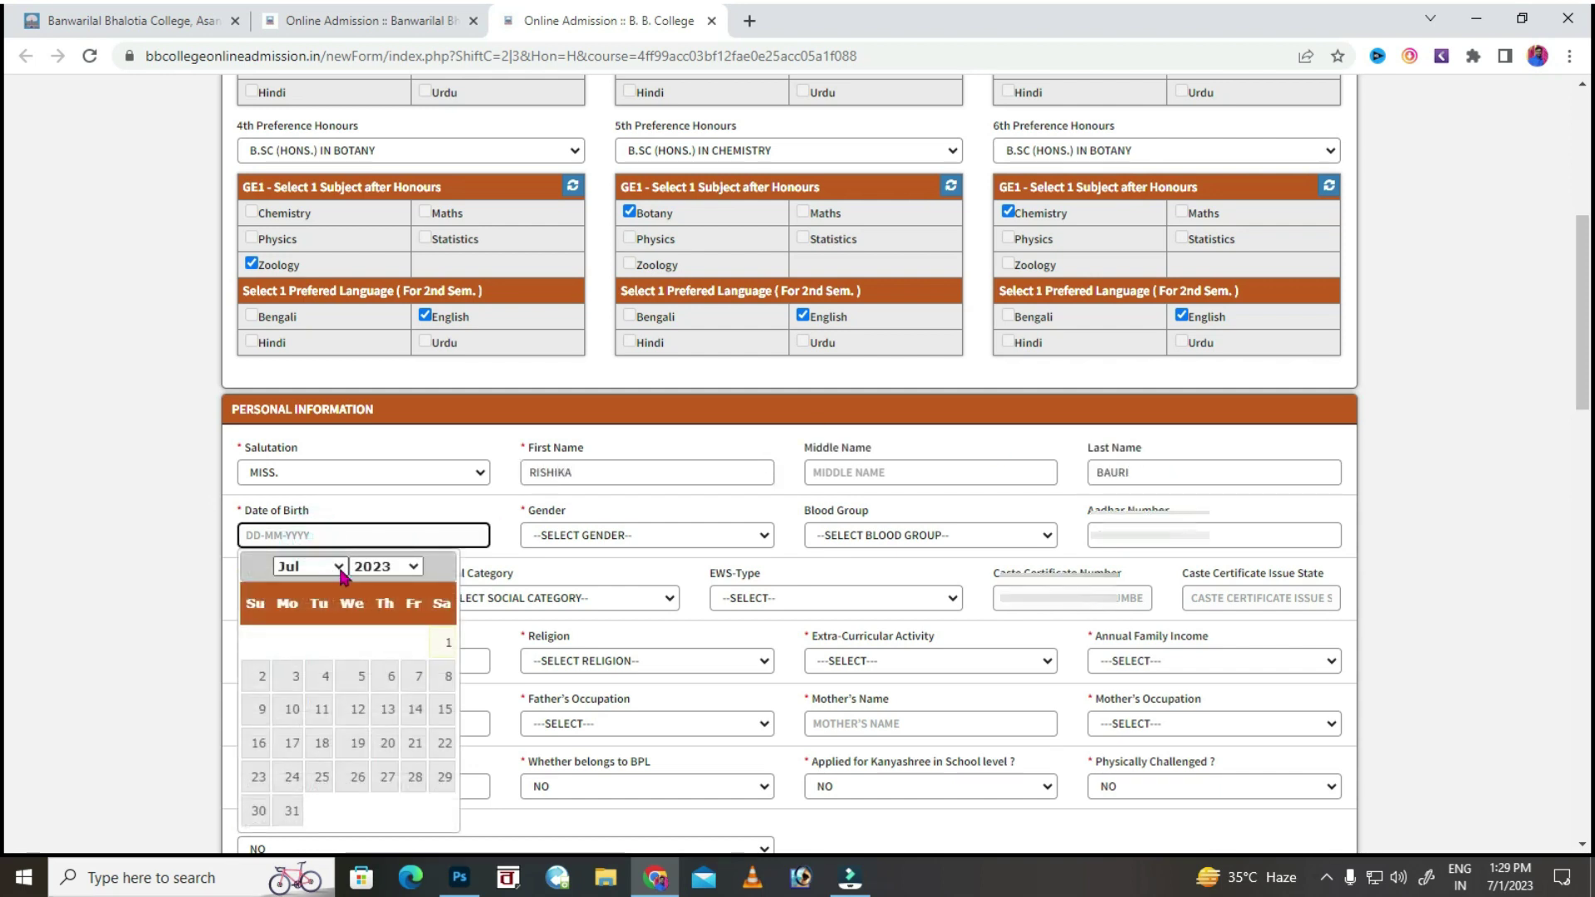
click(385, 566)
scroll(390, 332, up, 2)
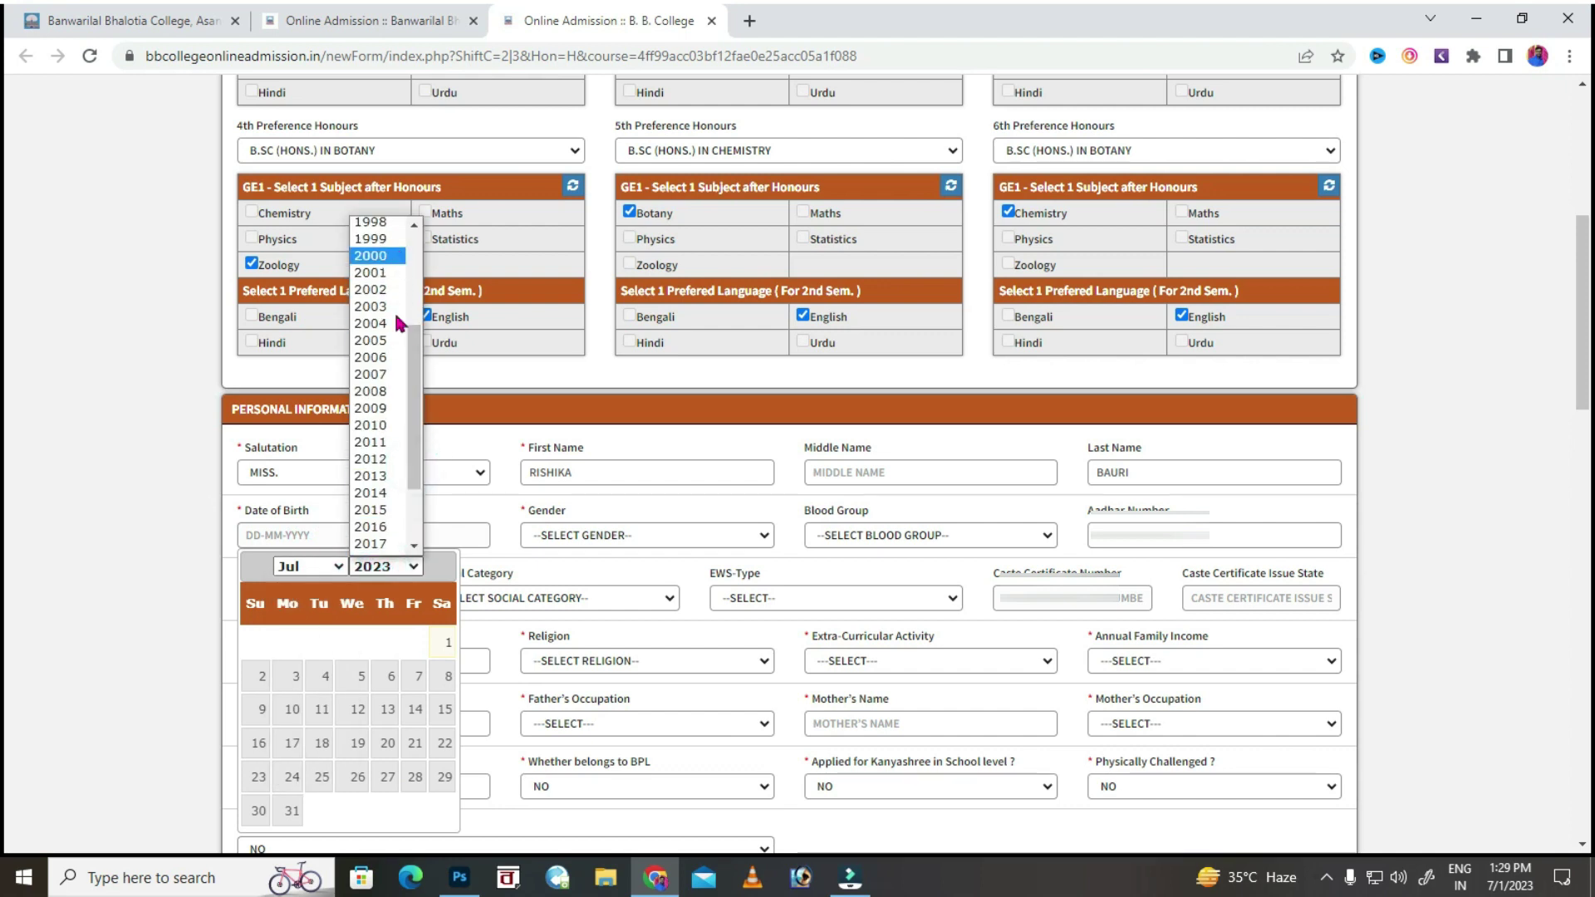
click(376, 339)
click(324, 566)
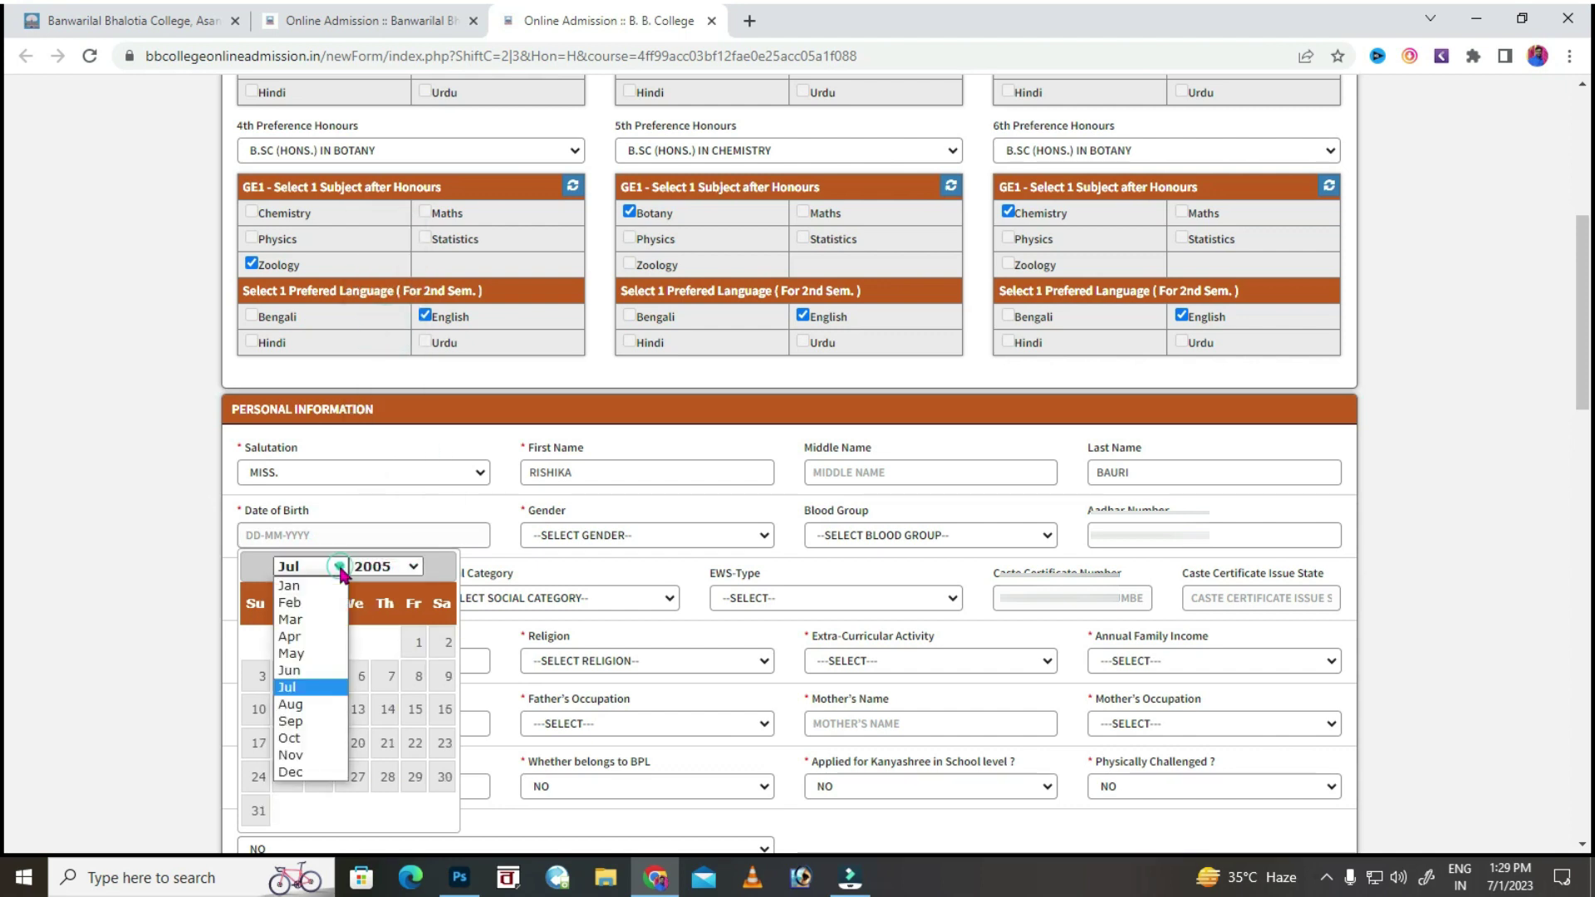
click(291, 620)
click(386, 676)
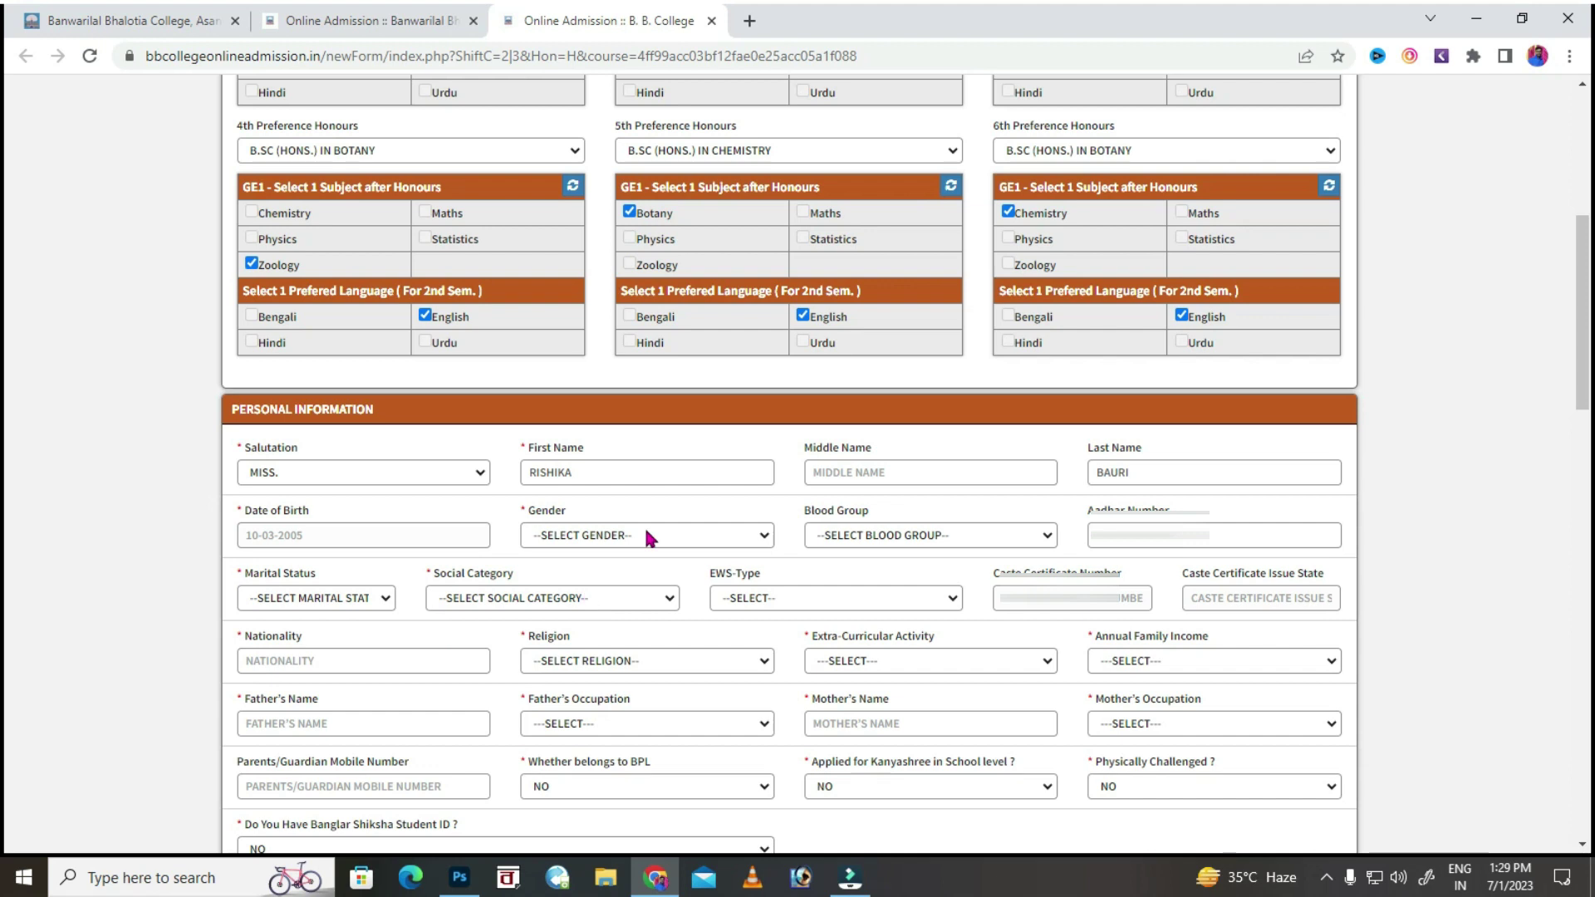
Set gender to FEMALE and blood group to O+, then fill in the Aadhar number field.
click(598, 535)
click(559, 584)
click(854, 538)
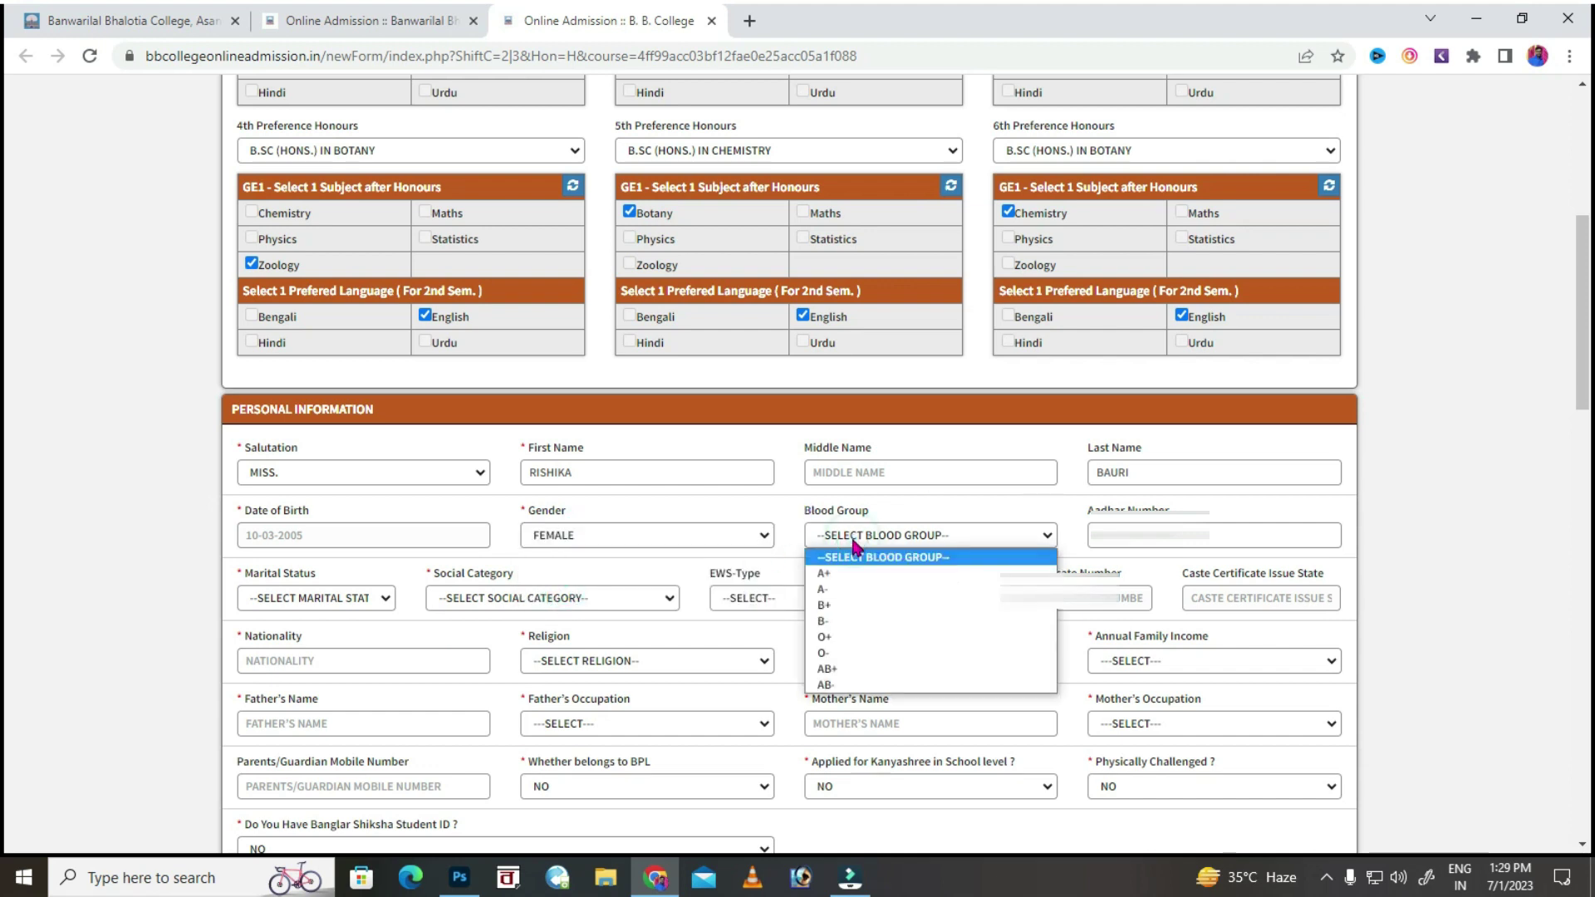
click(824, 636)
click(1193, 536)
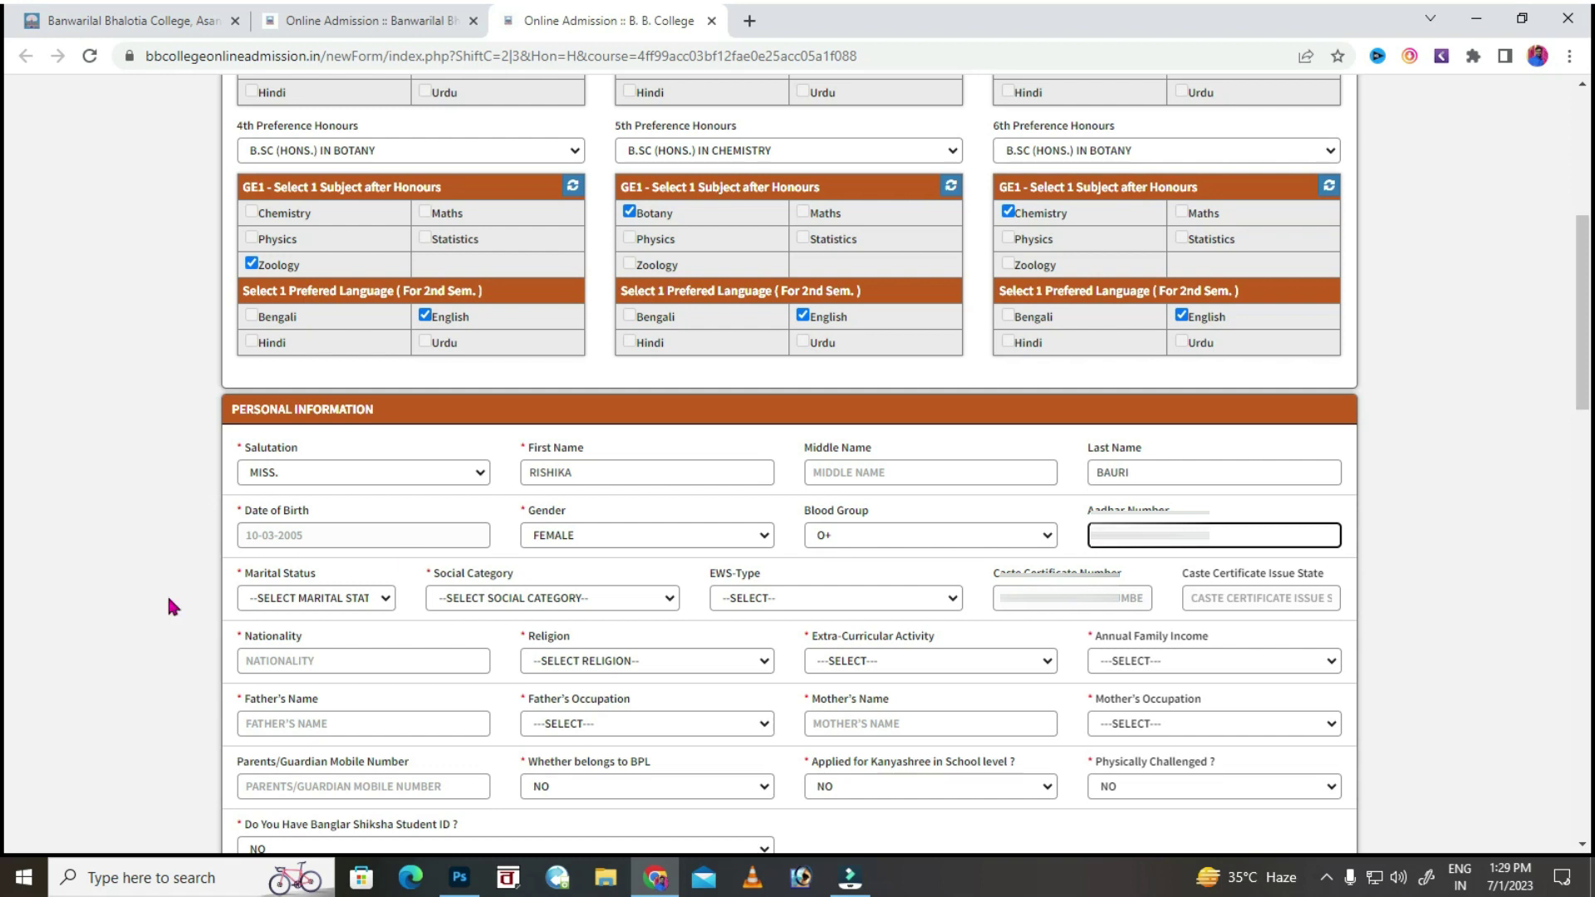
Set marital status to UNMARRIED and social category to SC.
click(283, 599)
click(301, 647)
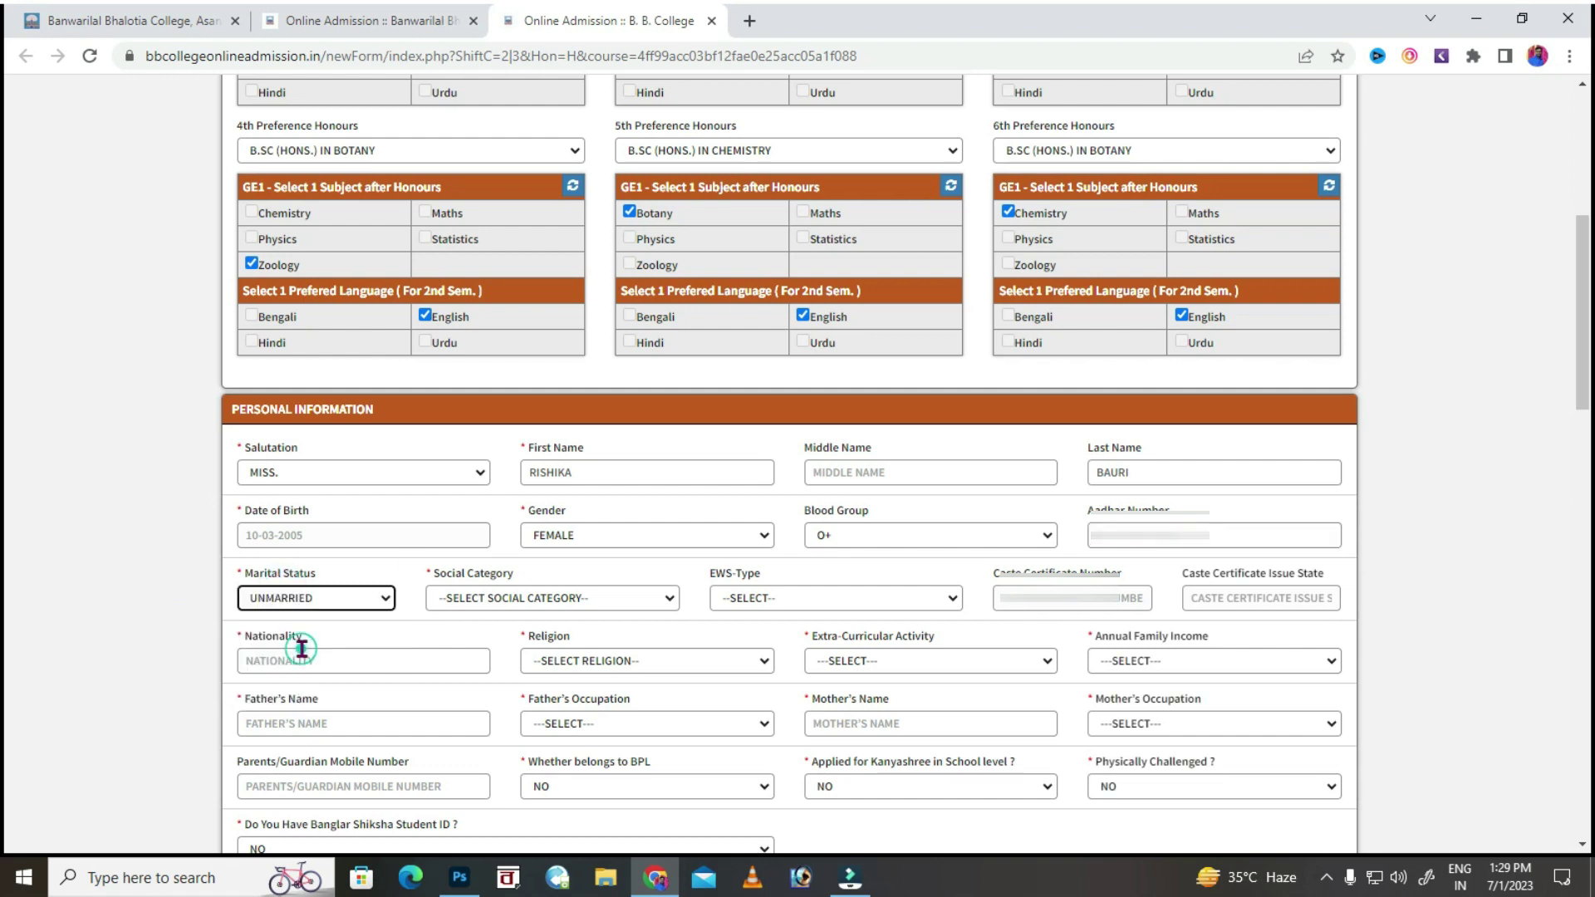
click(474, 598)
click(465, 689)
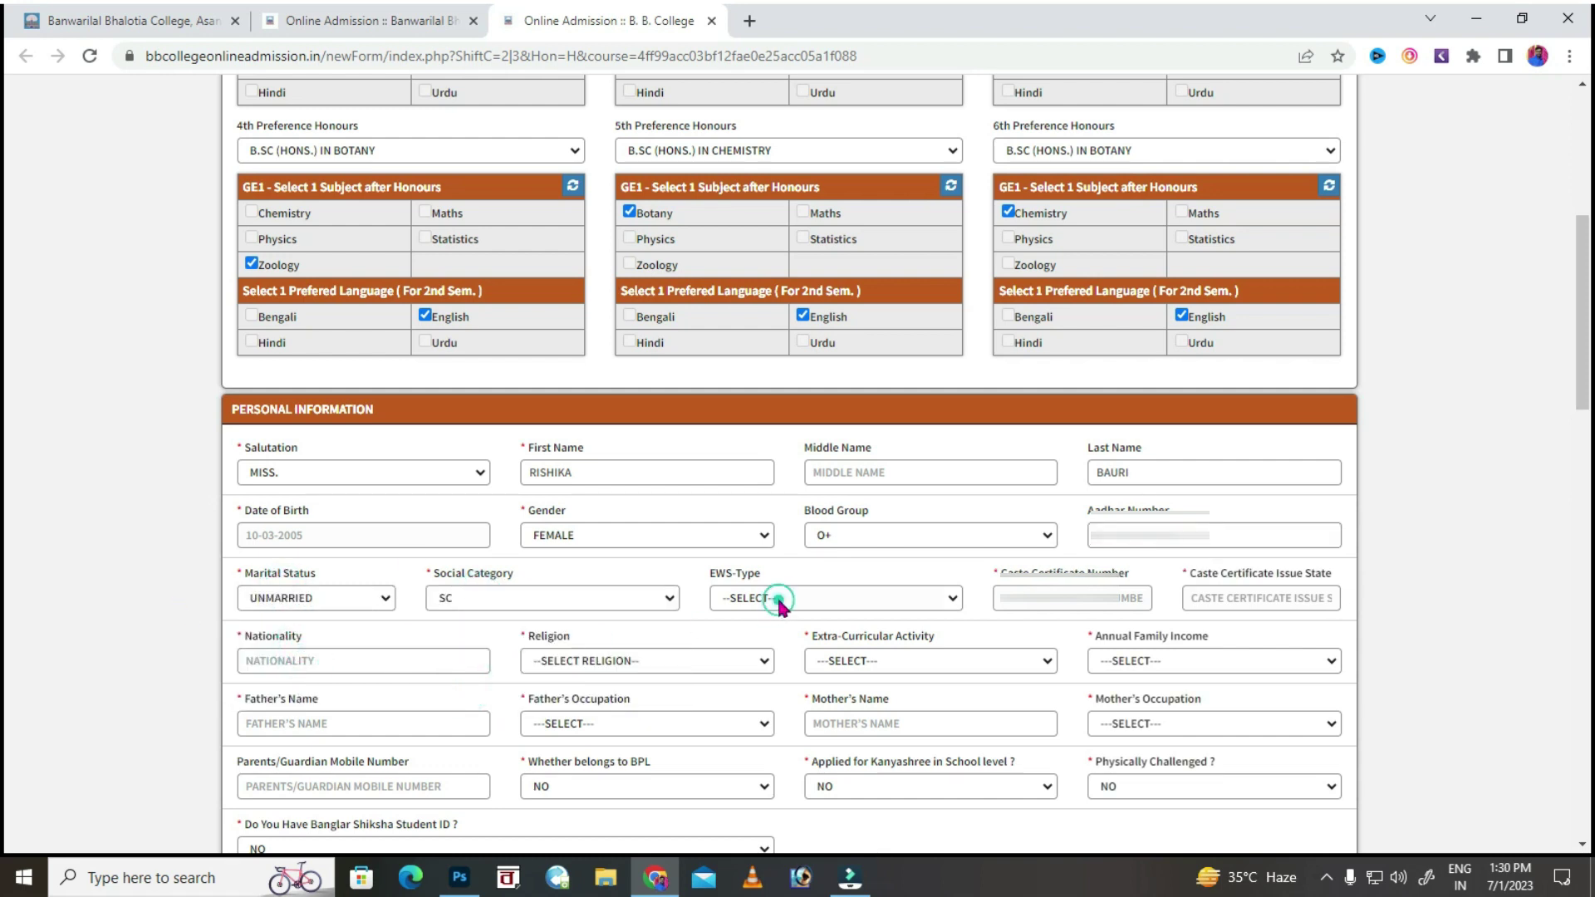
Enter the caste certificate number, issue state WEST BENGAL, nationality INDIAN and religion HINDUISM.
click(1010, 598)
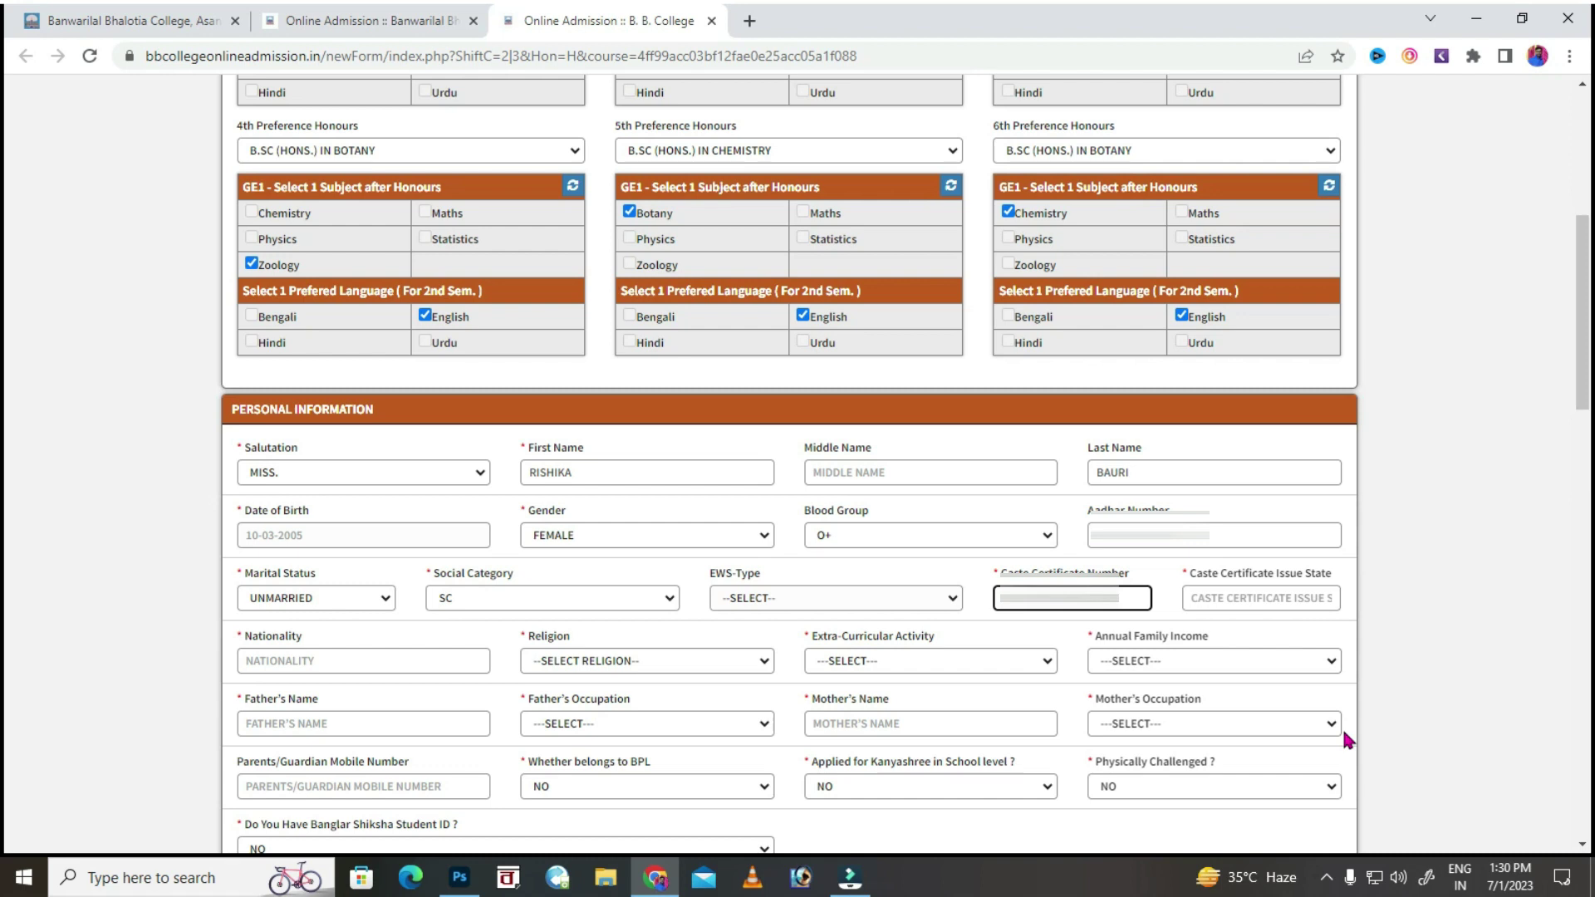
click(1277, 598)
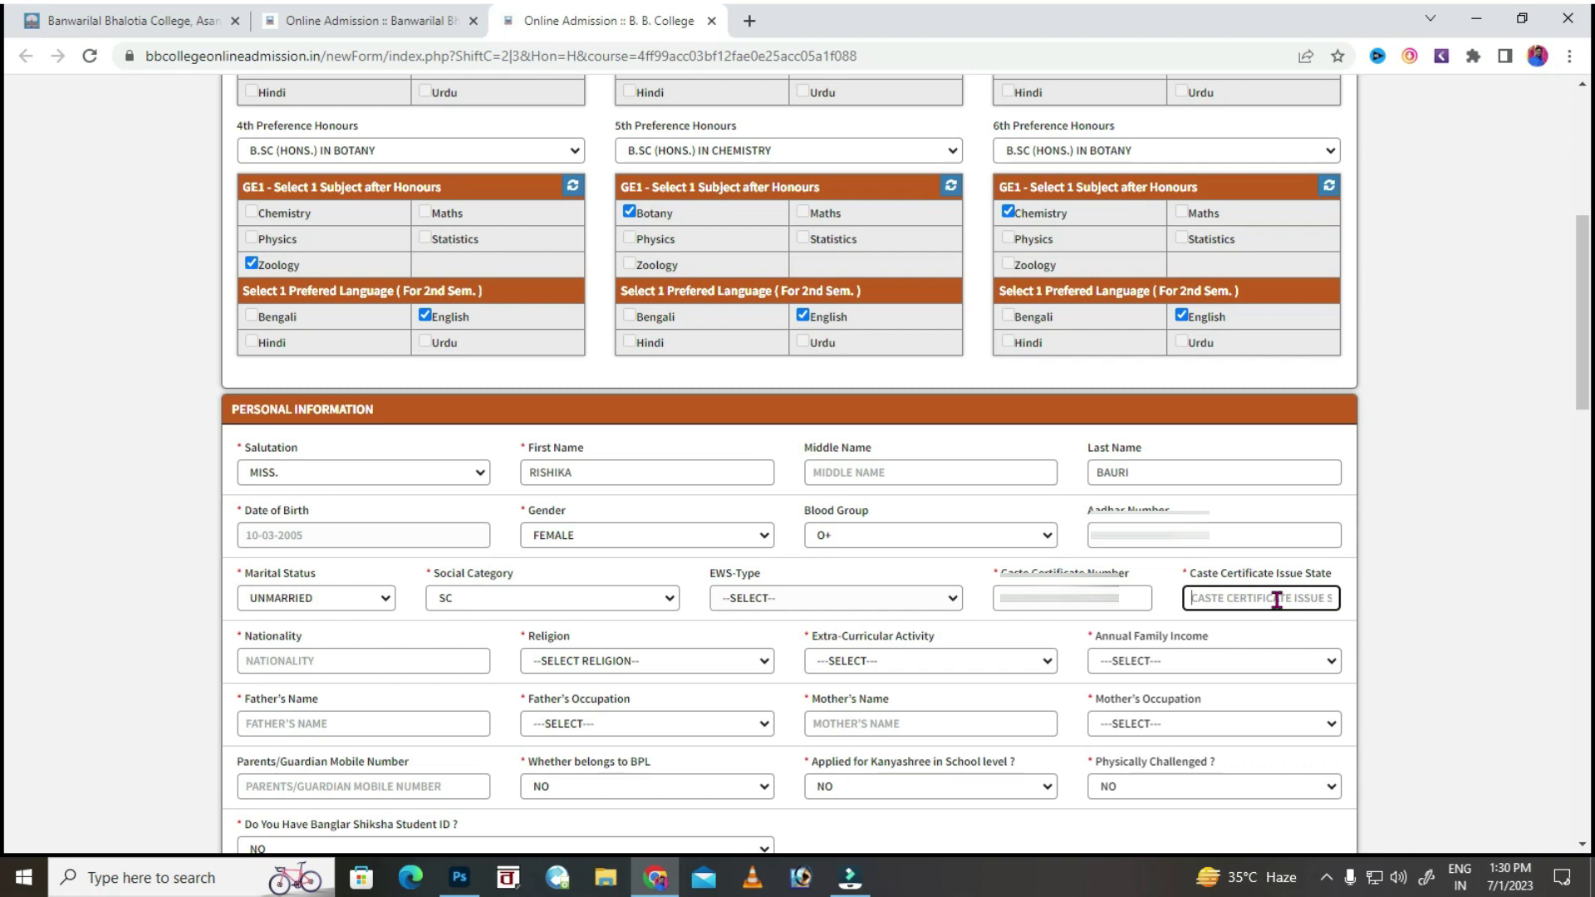
text(WEST)
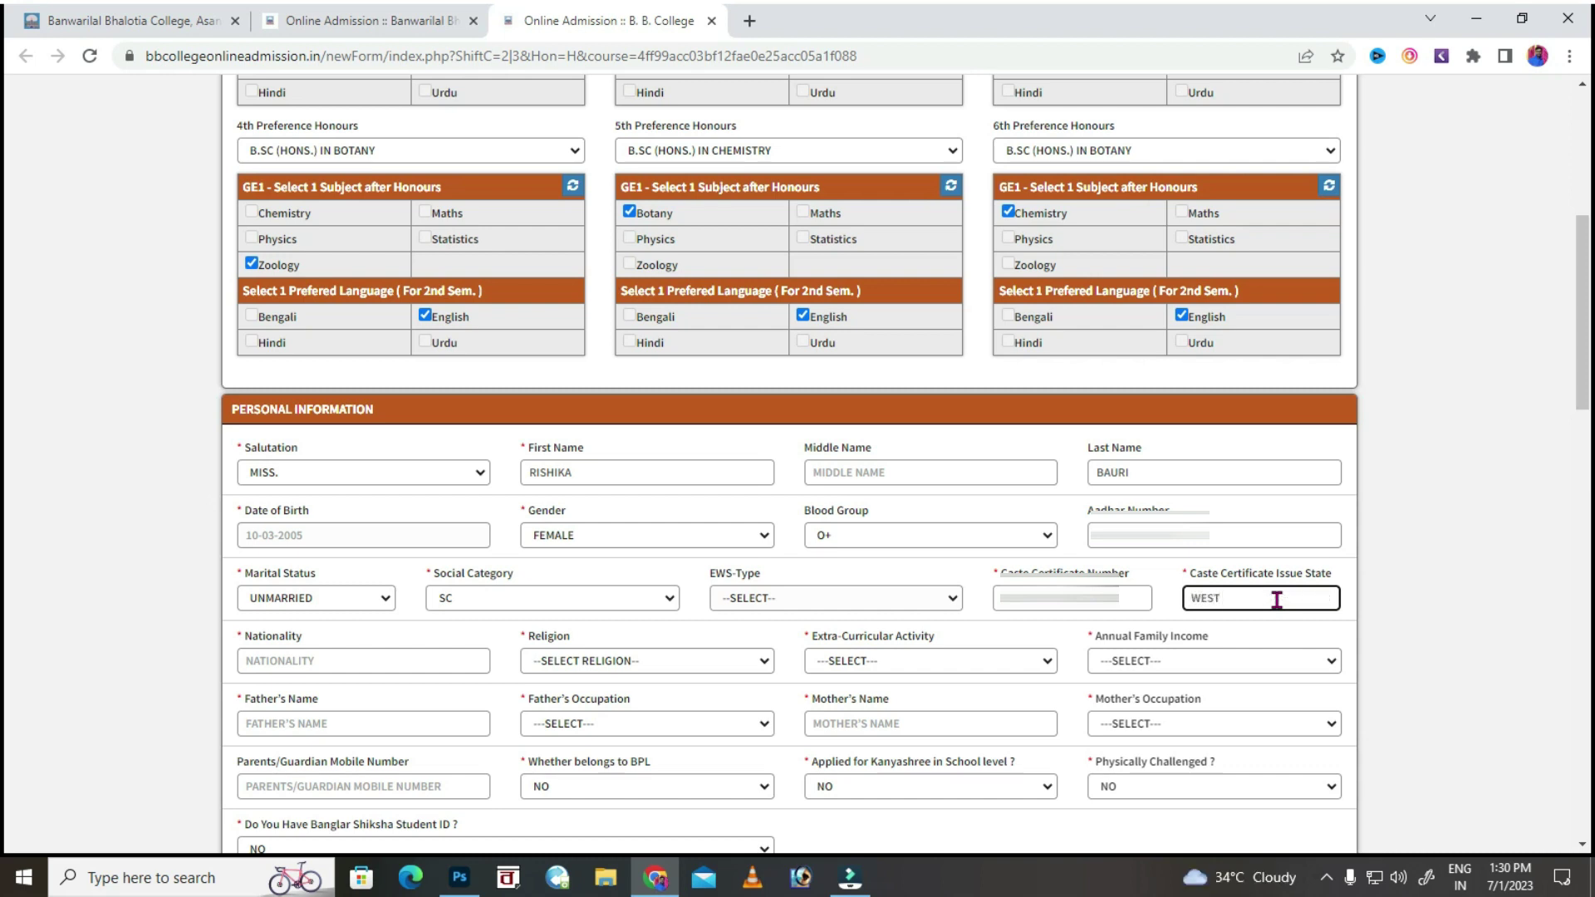
text( BENGAL)
click(328, 659)
text(INDIAN)
click(568, 662)
click(574, 692)
Choose NCC as extra-curricular activity and family income 1,00,001/- TO 10,00,000.
scroll(792, 697, down, 1)
click(855, 561)
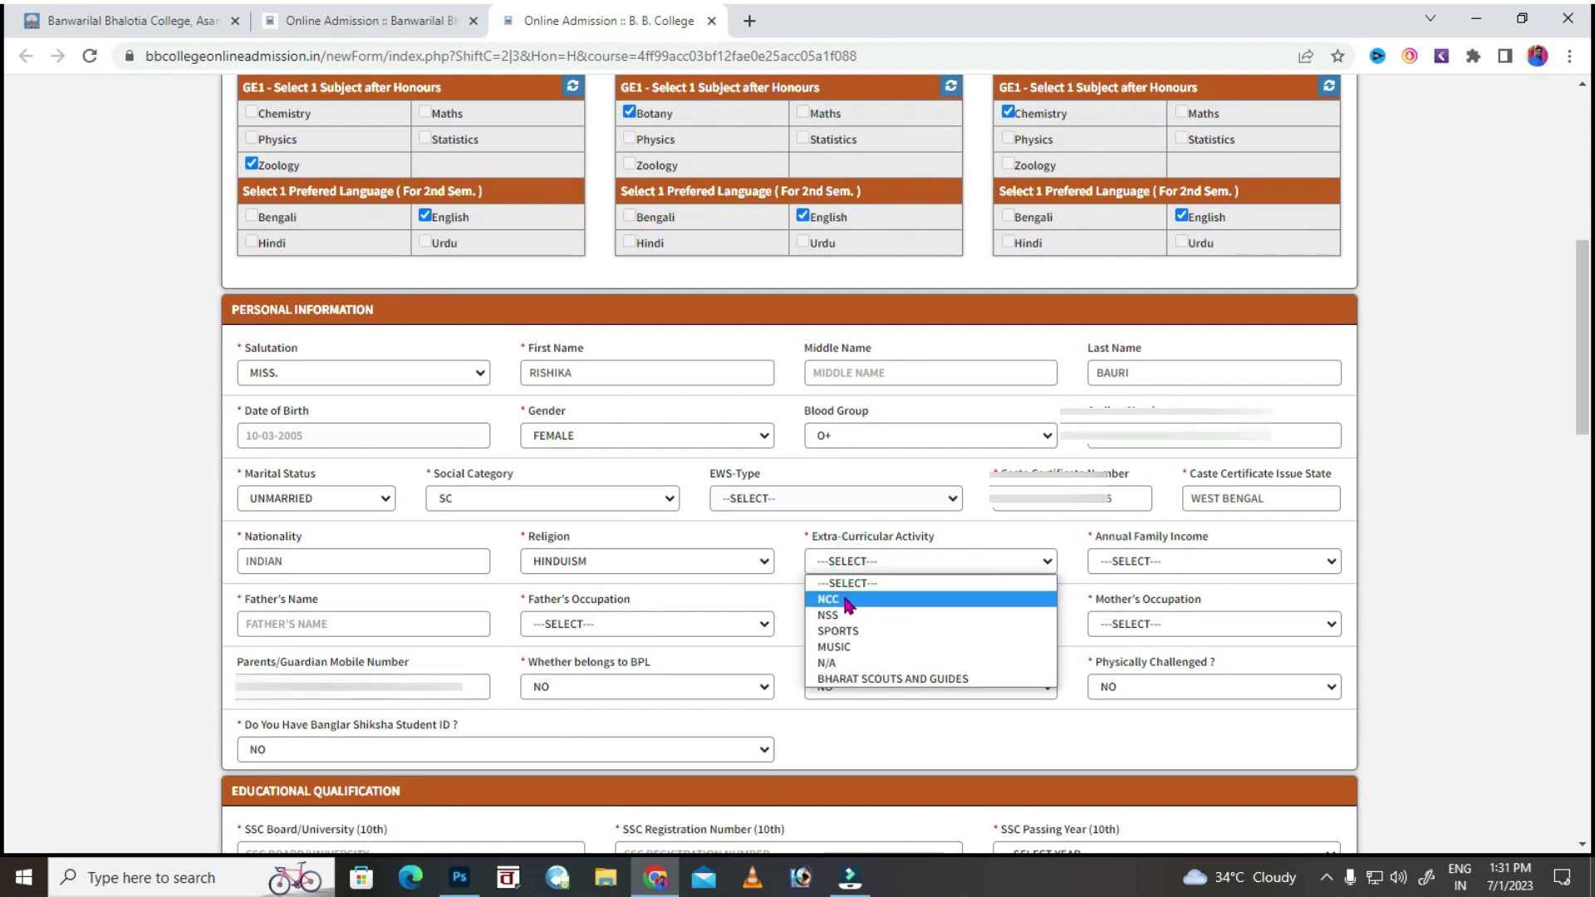
click(848, 601)
click(1159, 563)
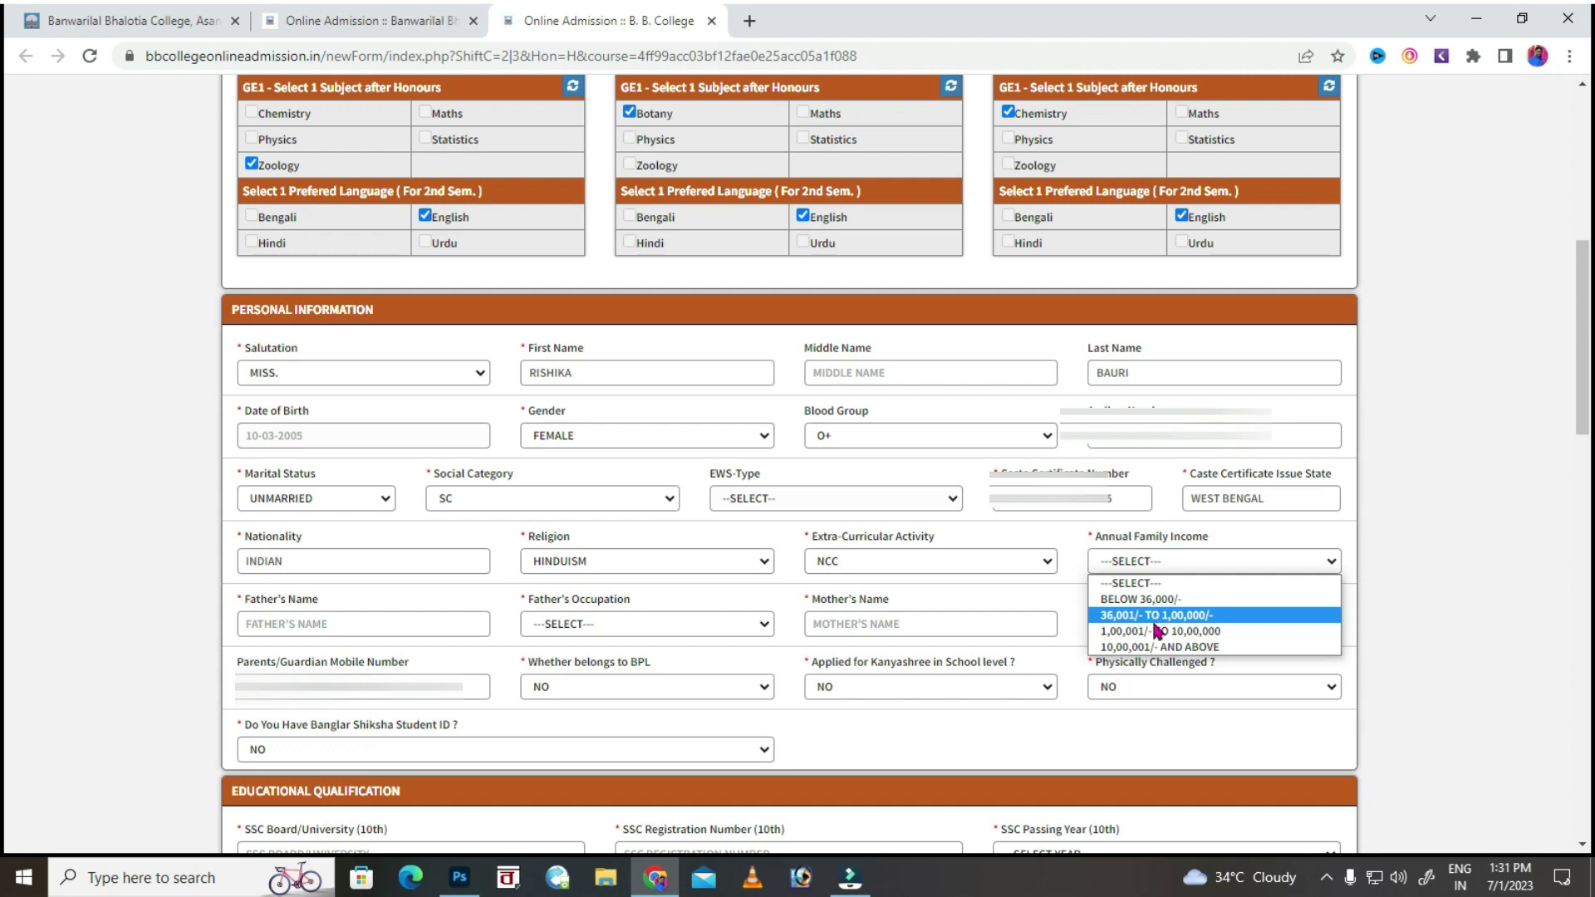
click(1156, 636)
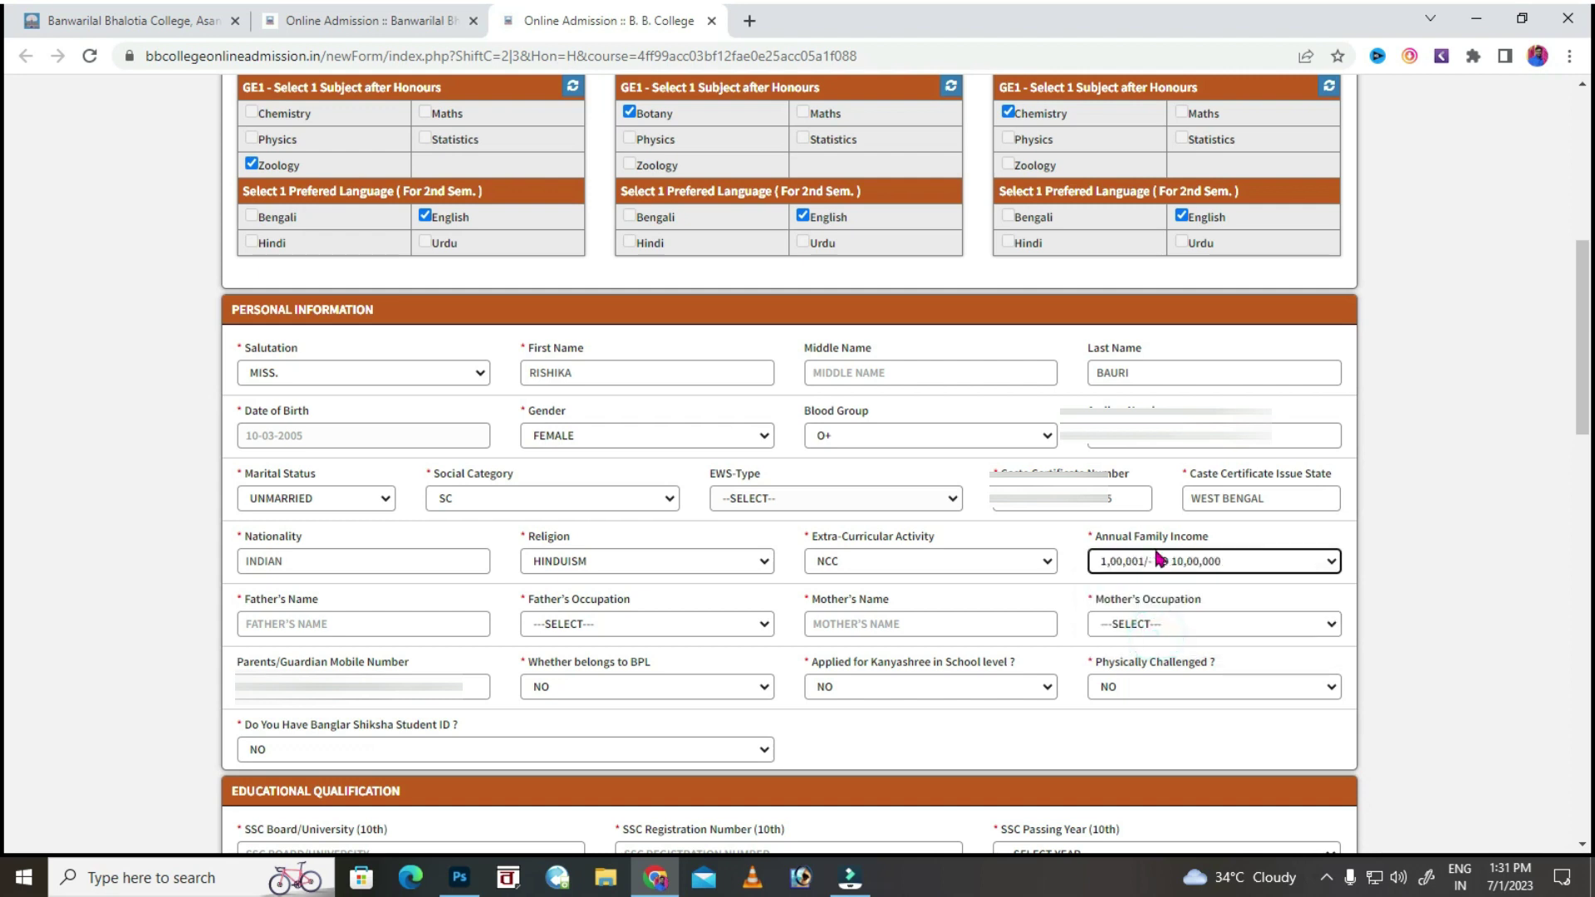
Enter the father's name with occupation SERVICE and the mother's name with occupation HOUSE WIFE.
click(308, 629)
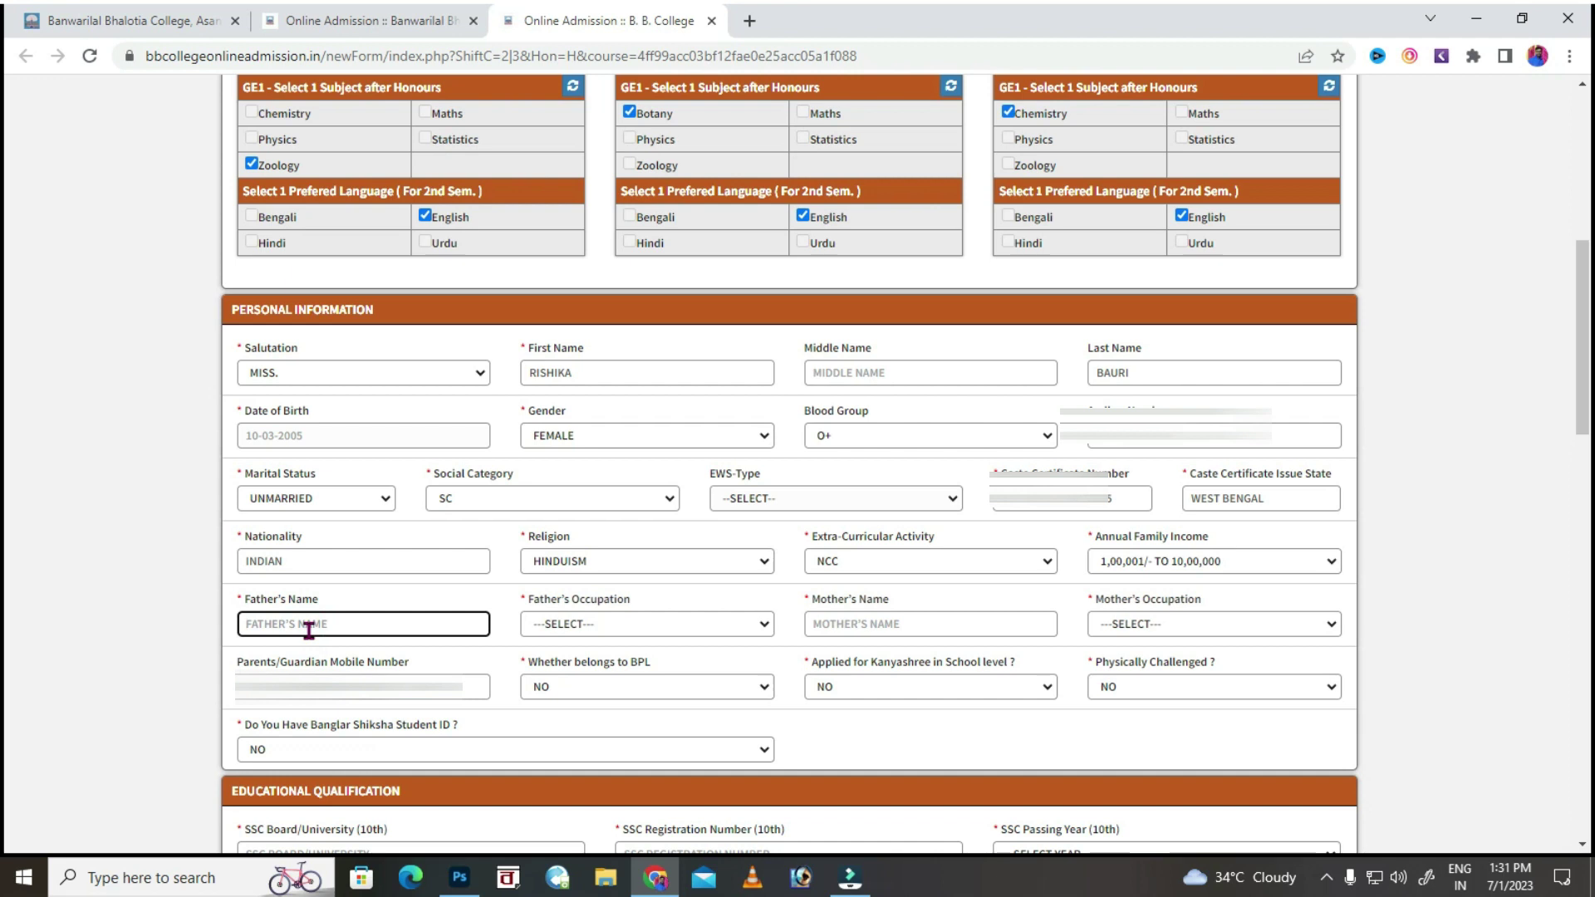
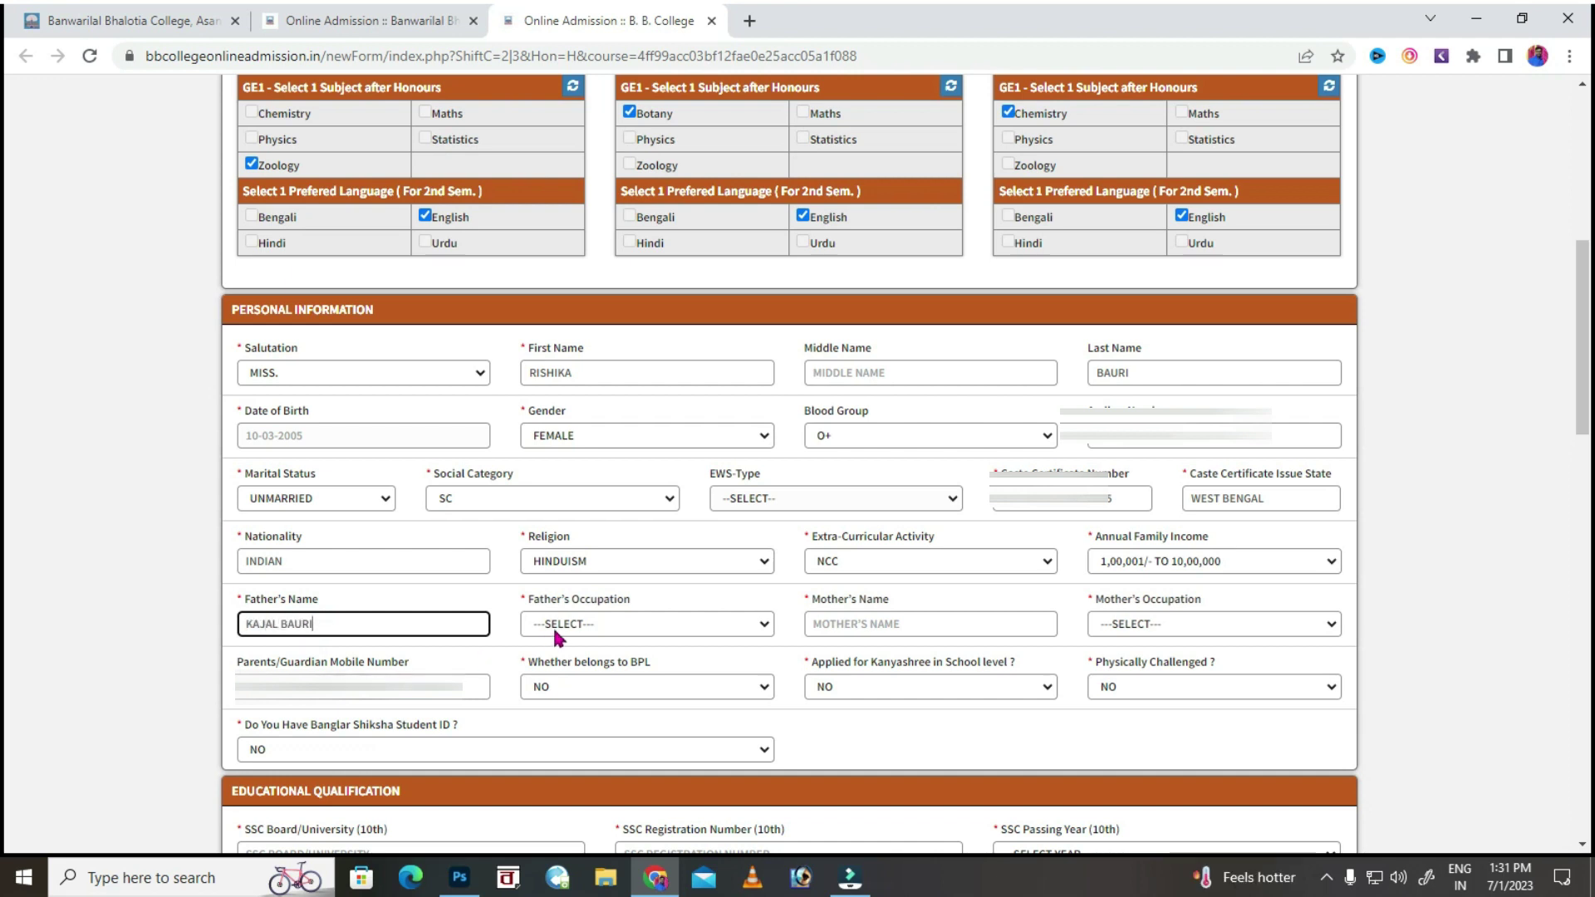
click(551, 624)
click(562, 662)
click(893, 628)
click(1141, 628)
click(1149, 711)
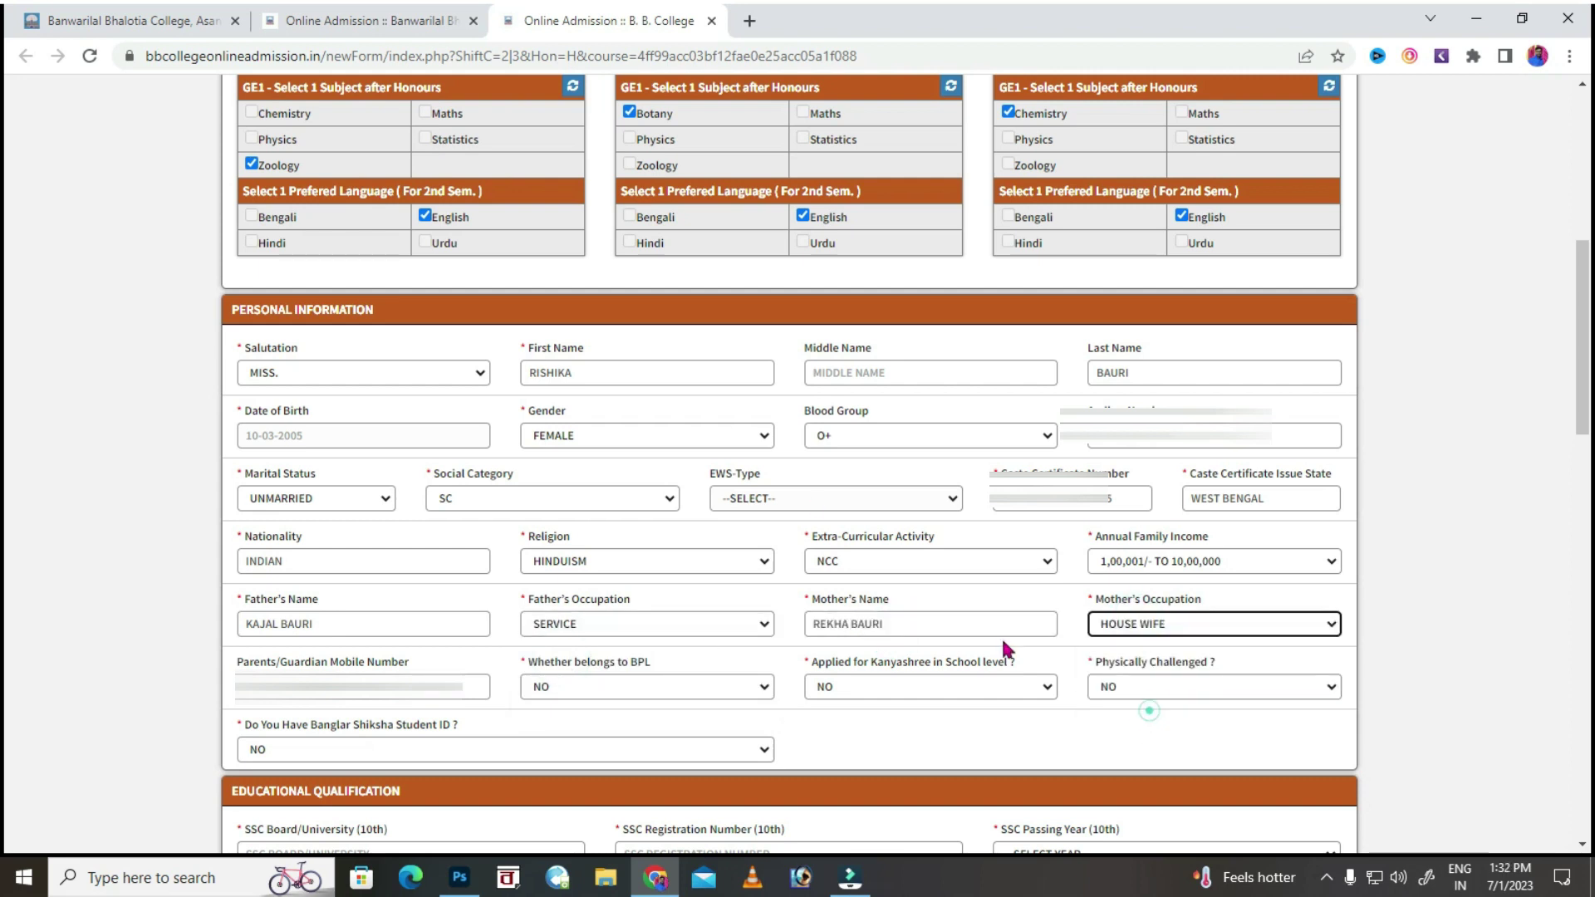
Fill in the guardian mobile number and answer YES to the Kanyashree question.
click(390, 690)
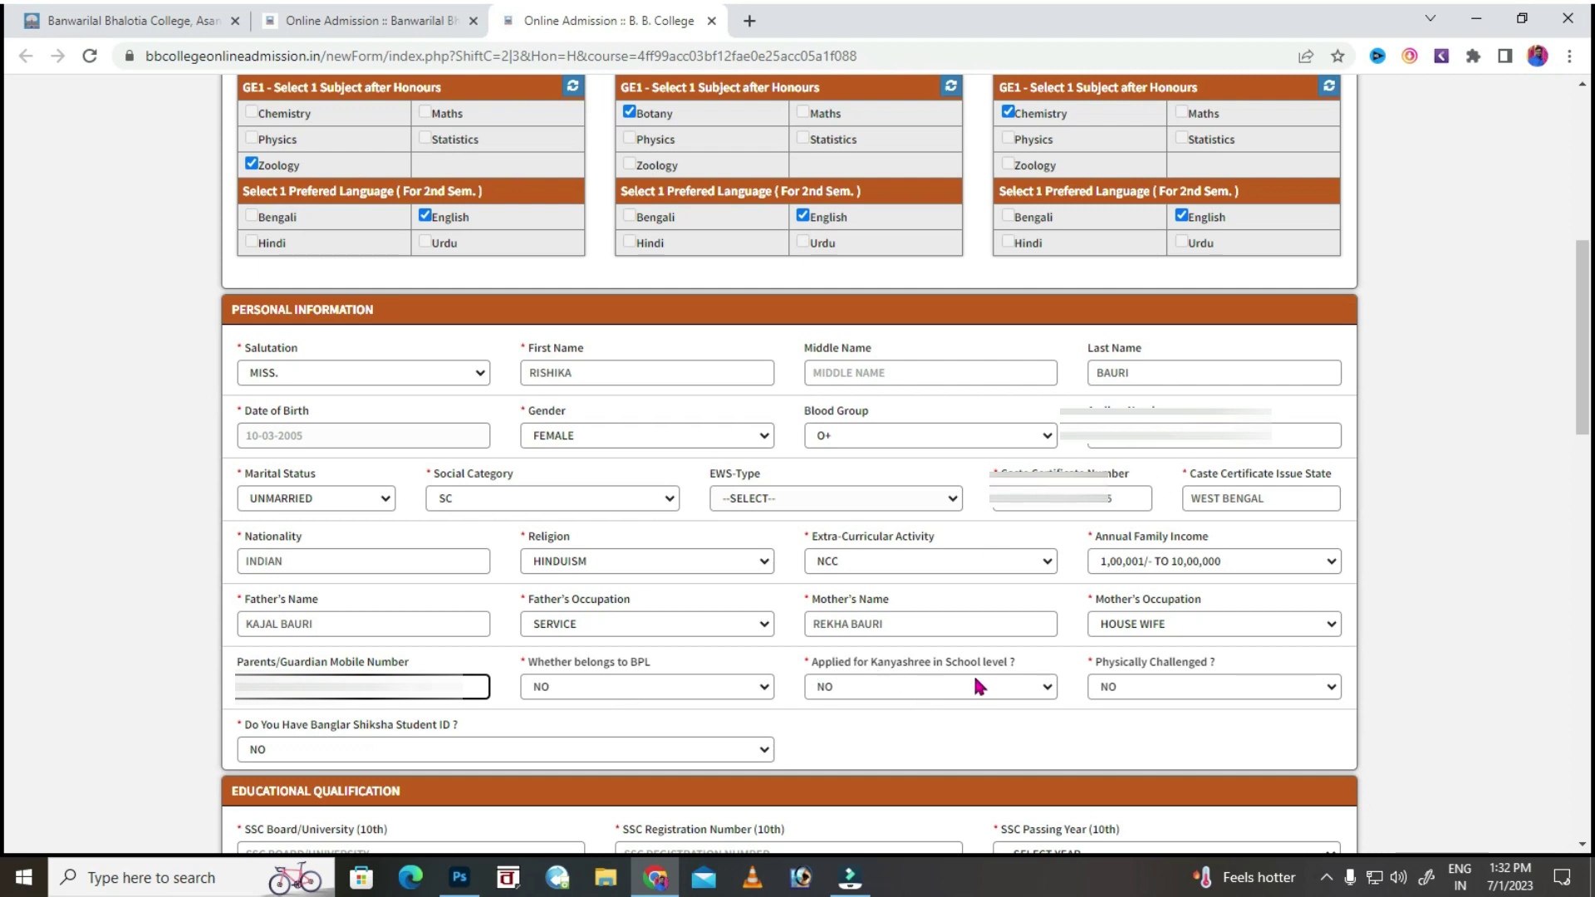
click(872, 685)
click(868, 728)
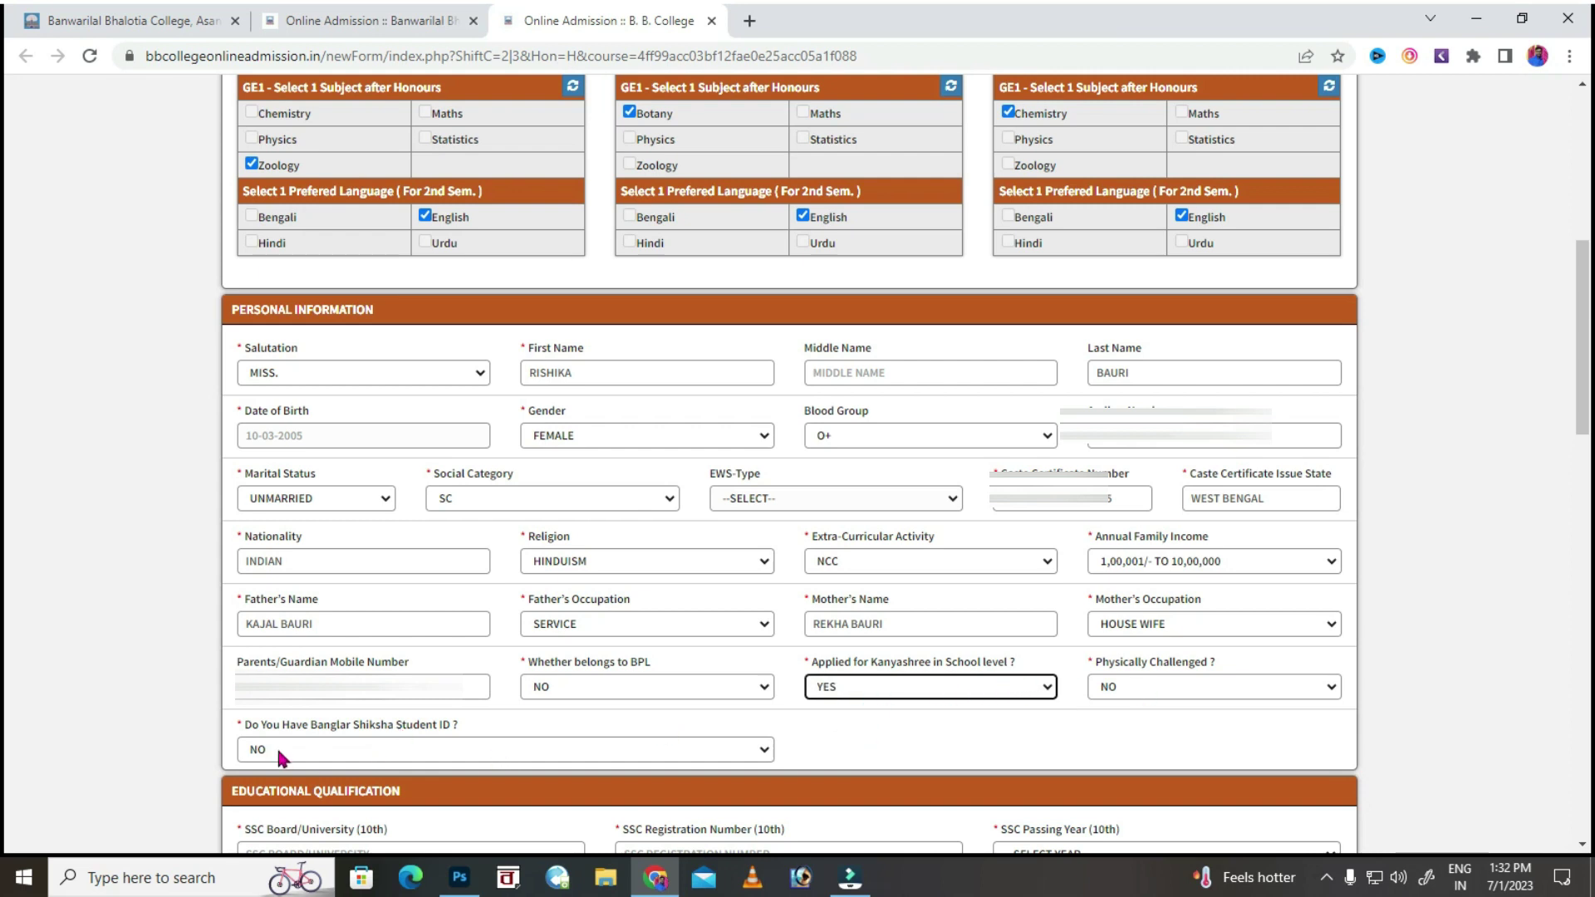
Enter 10th board WEST BENGAL BOARD OF SECONDARY EDUCATION, its registration number, and passing year 2021.
scroll(376, 749, down, 3)
click(421, 551)
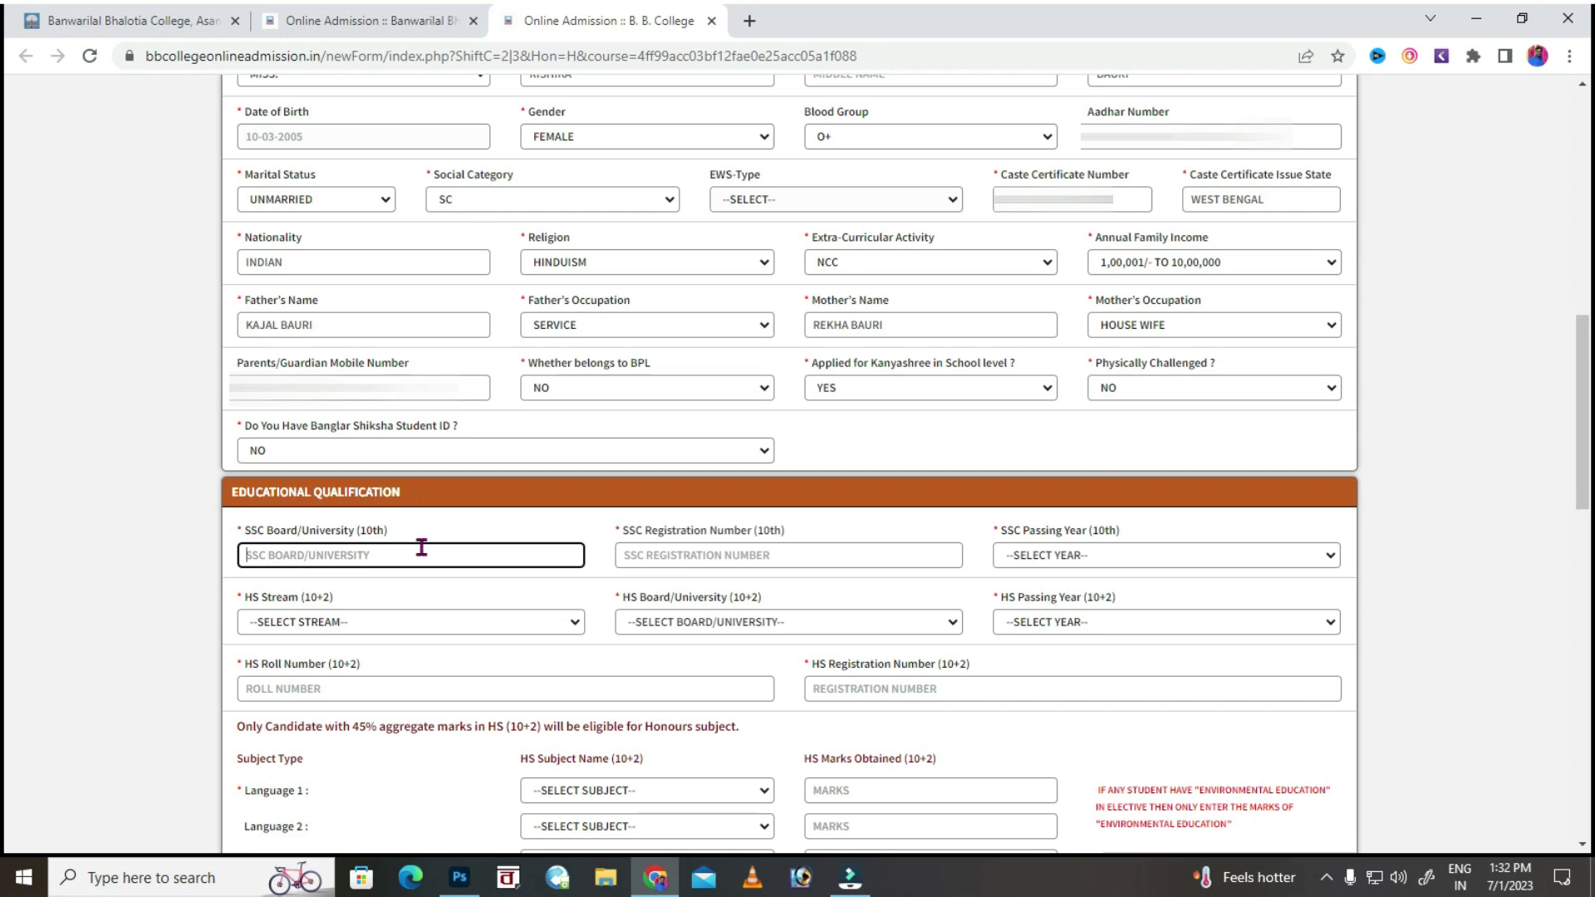
text(WEST)
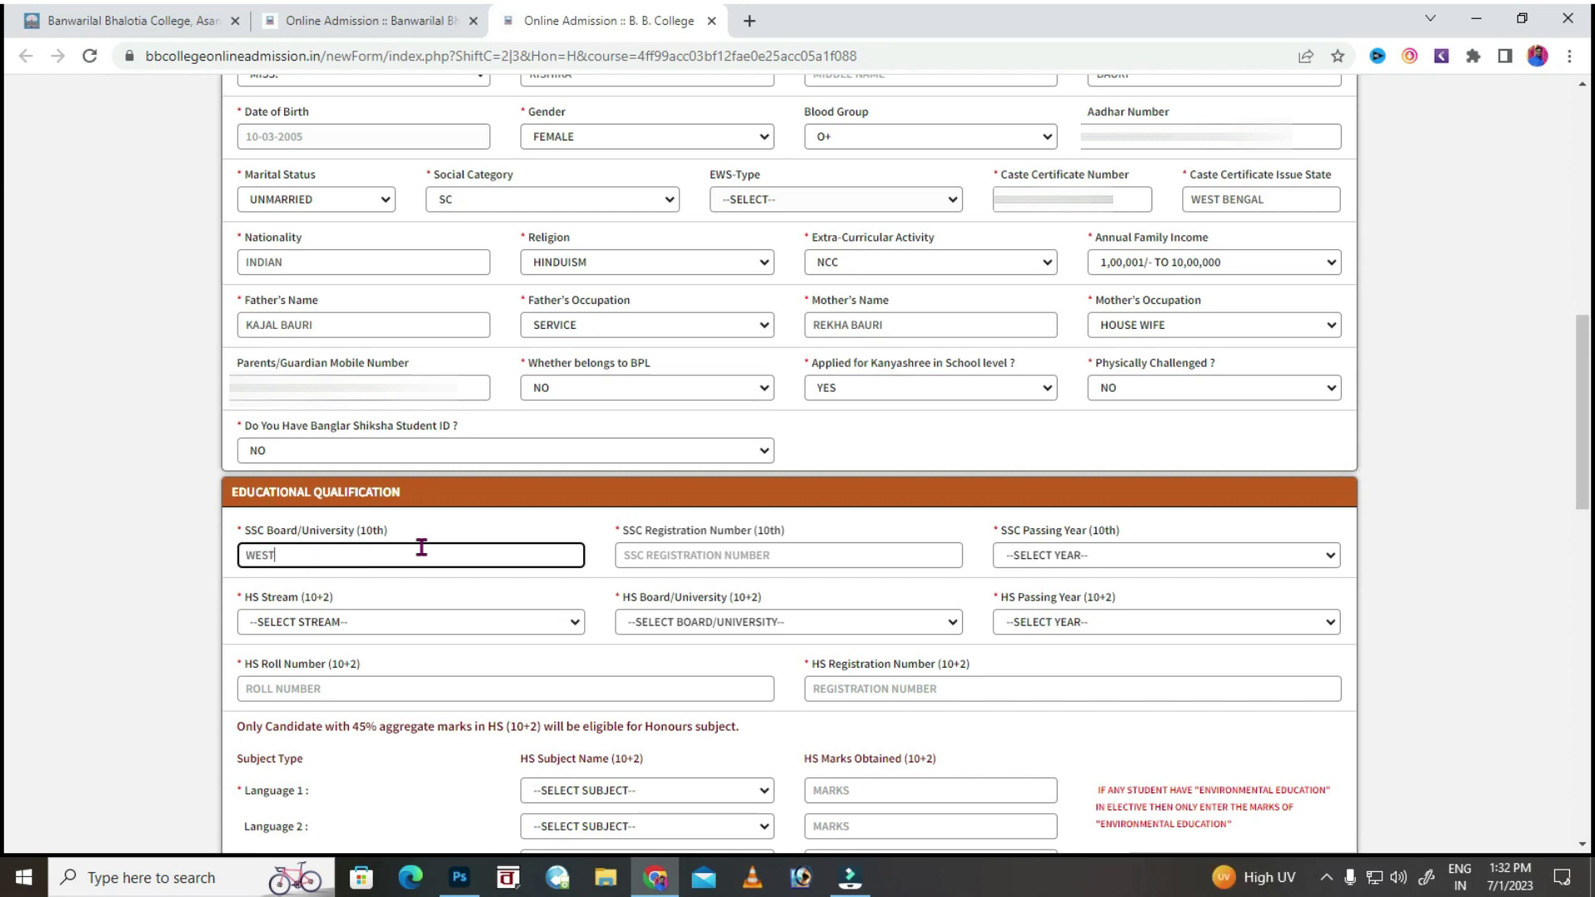
text( BENGAL BOARD OF)
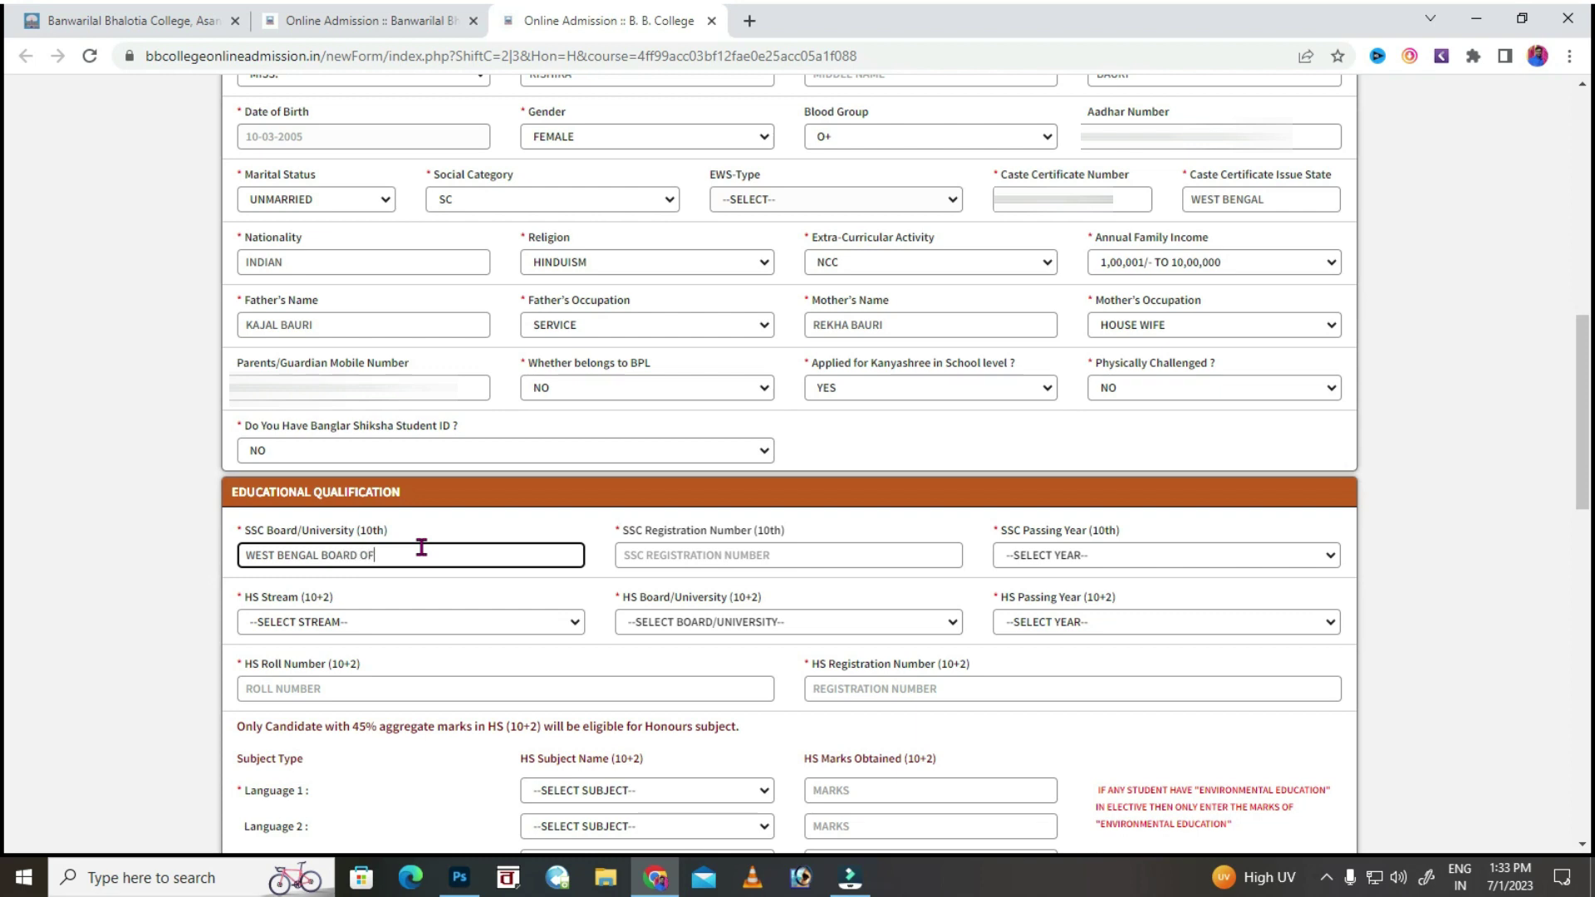
text( SECONDARY EDUCATION)
click(659, 555)
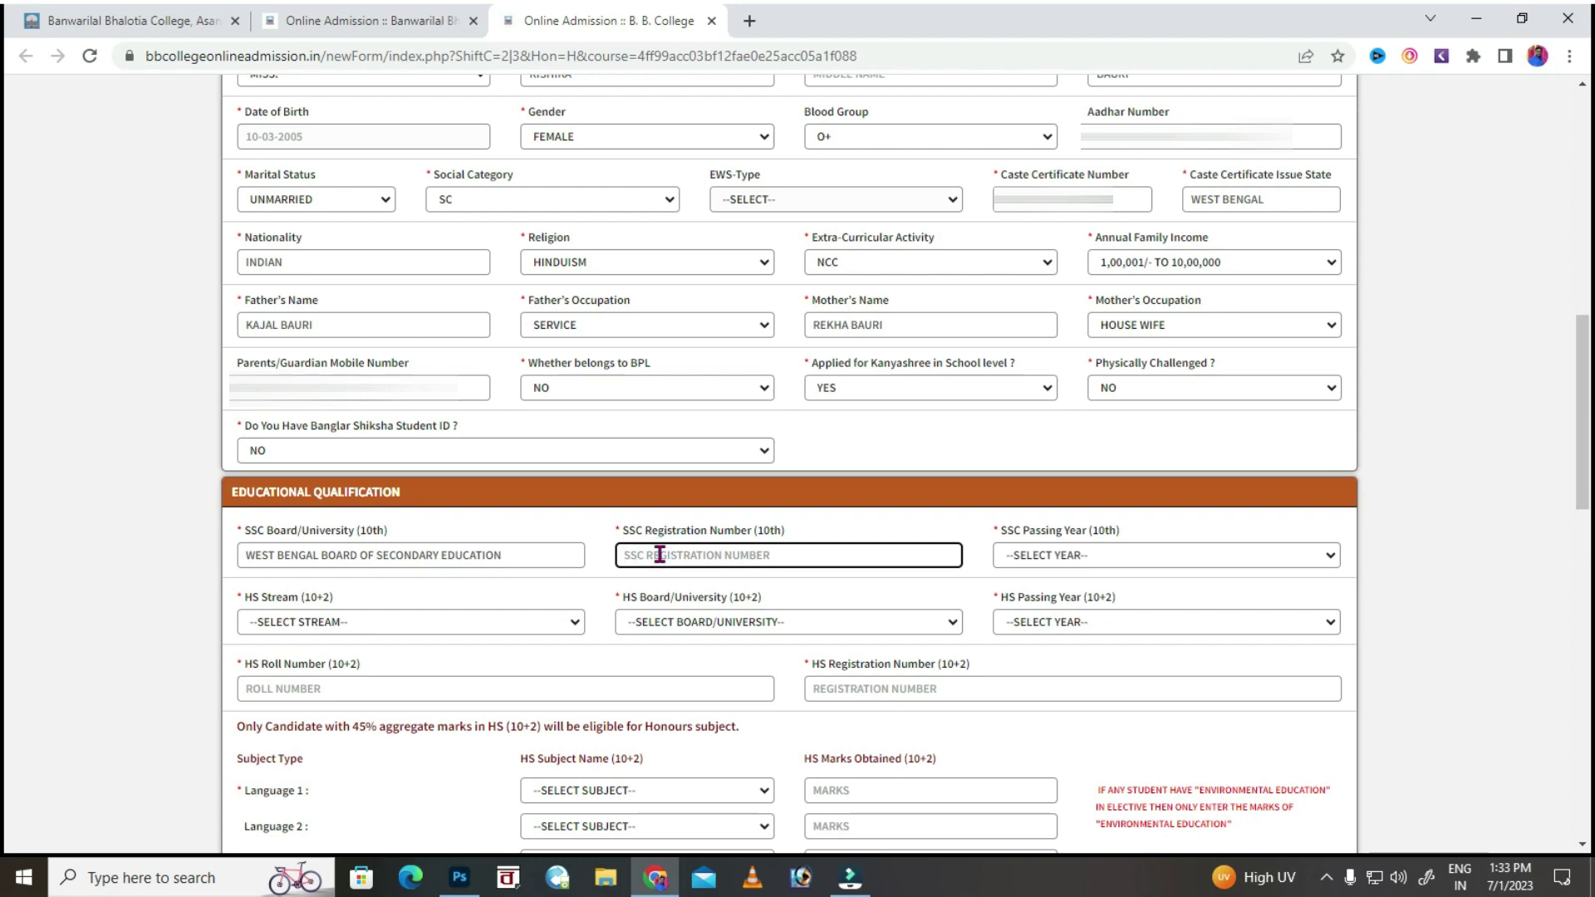
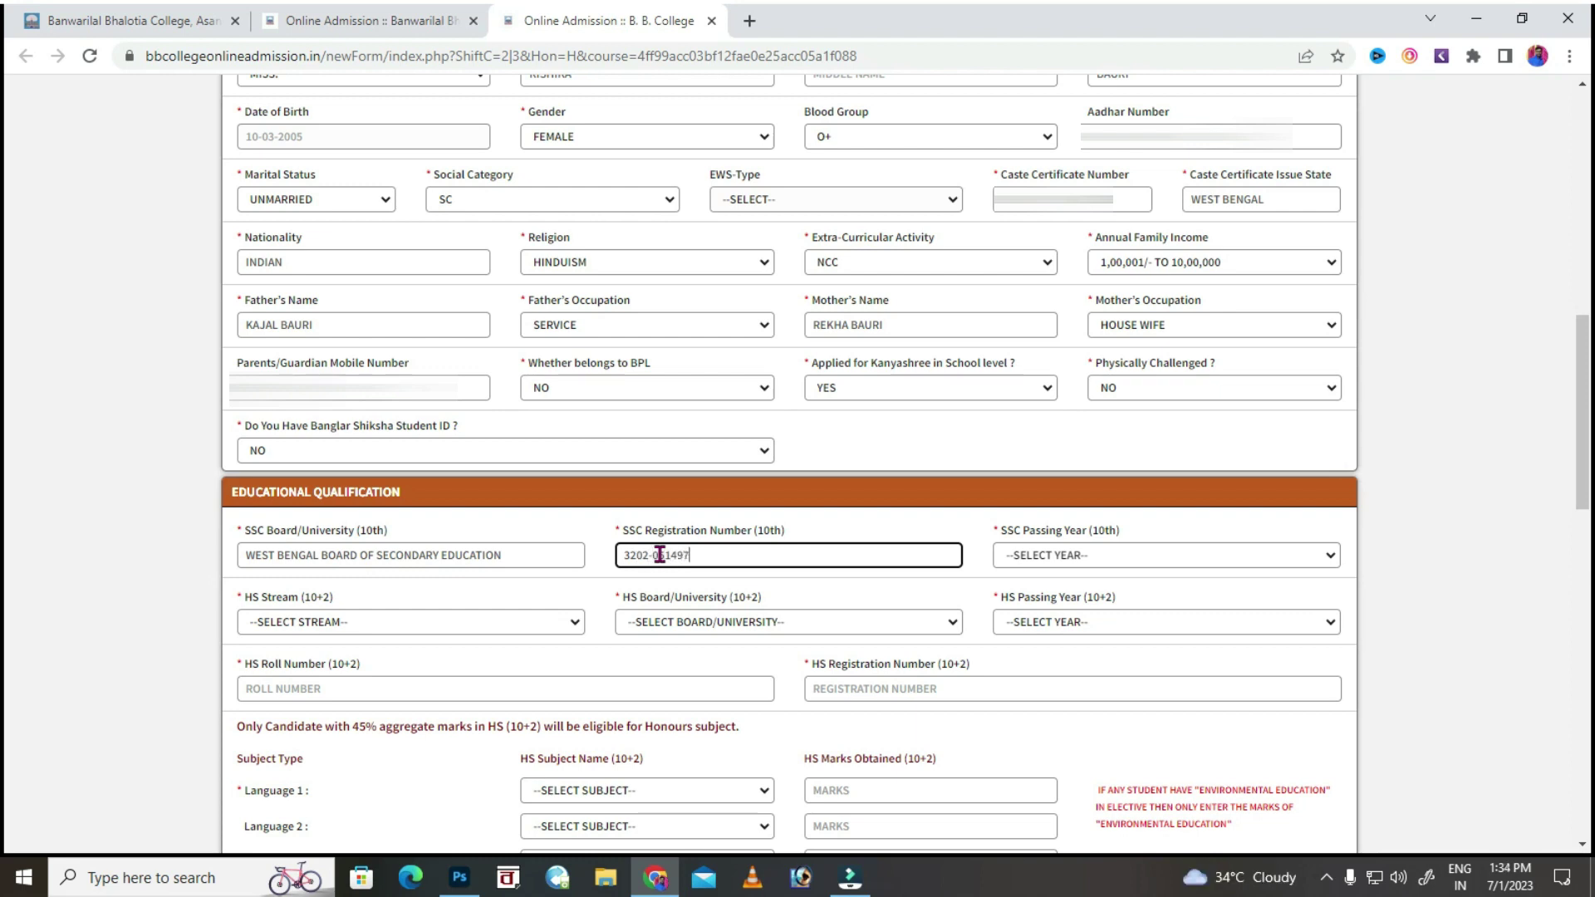
click(1064, 561)
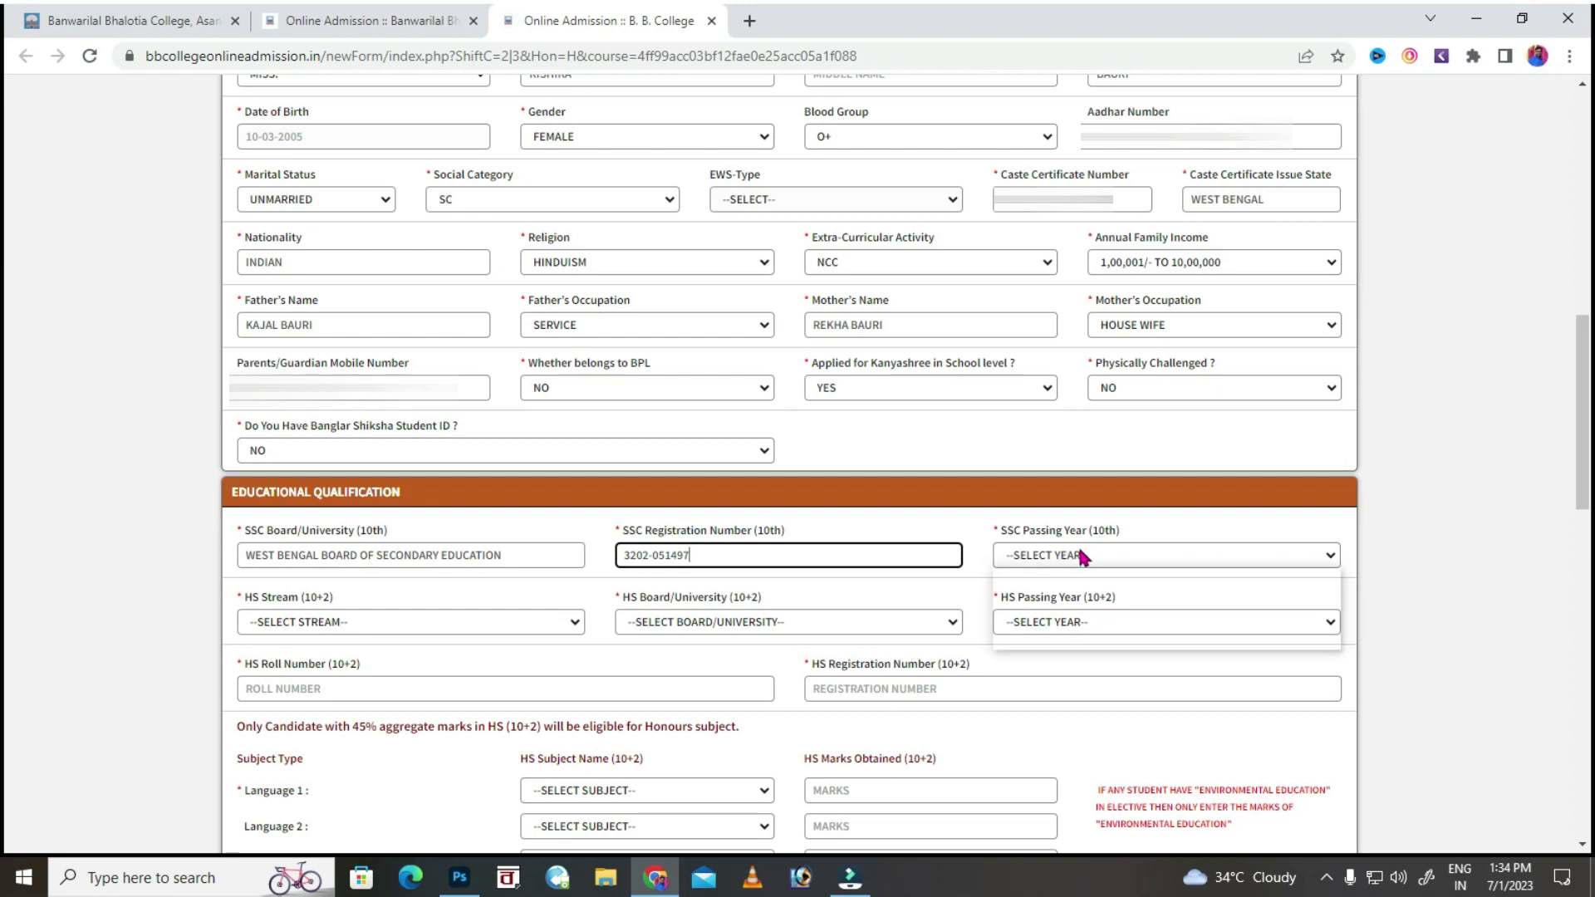
click(1068, 603)
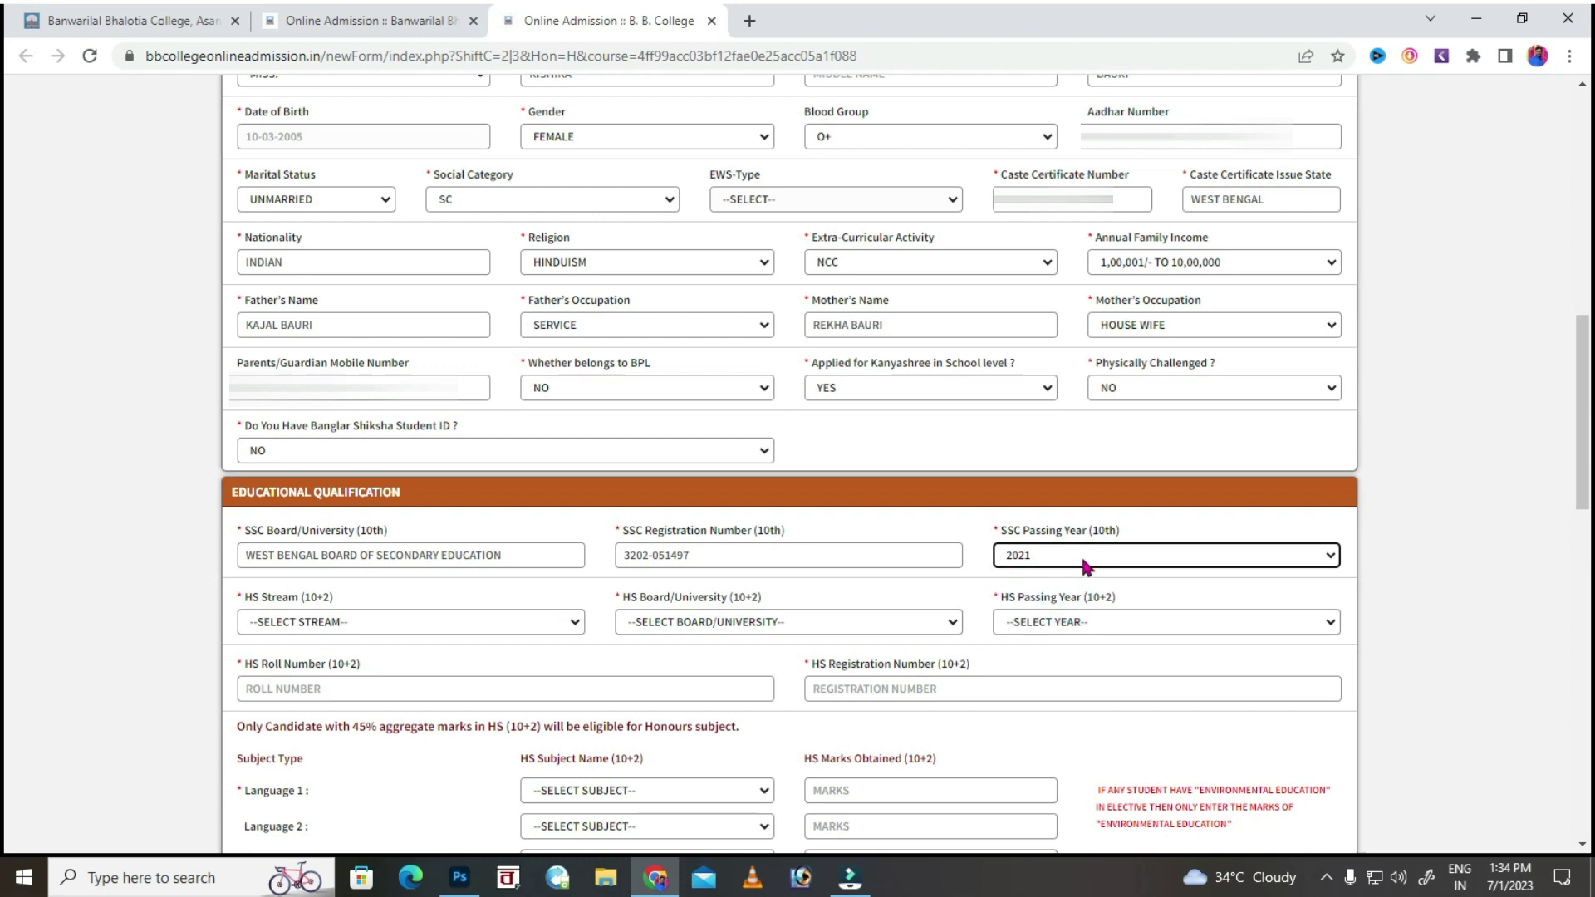
Set the HS stream to SCIENCE, board to W.B.C.H.S.E and passing year to 2023.
click(394, 624)
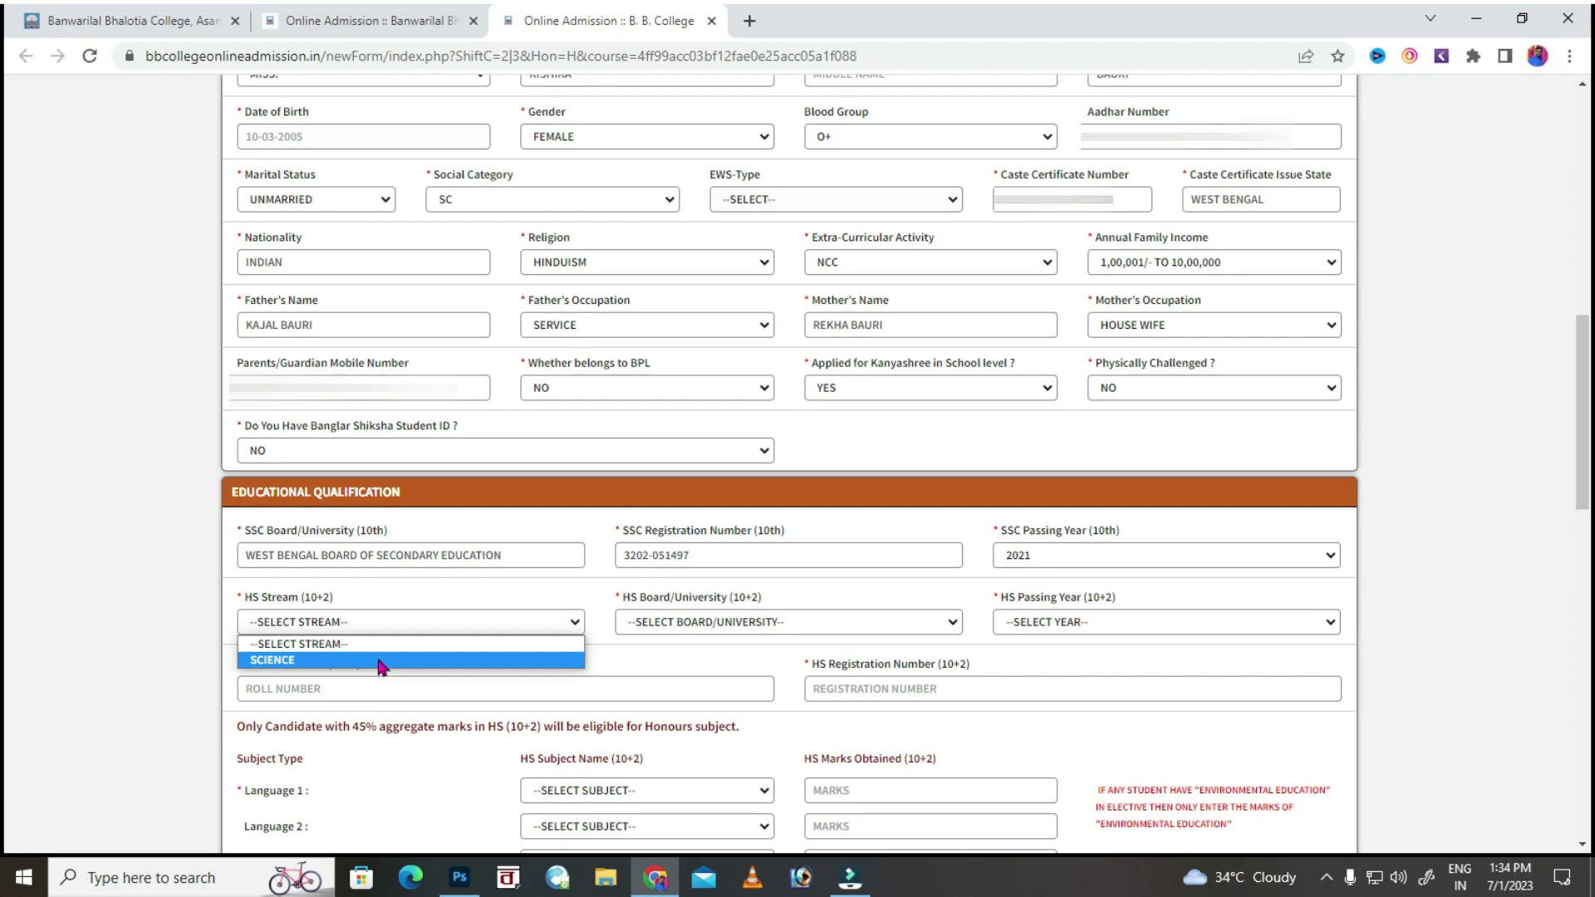
click(384, 663)
click(694, 621)
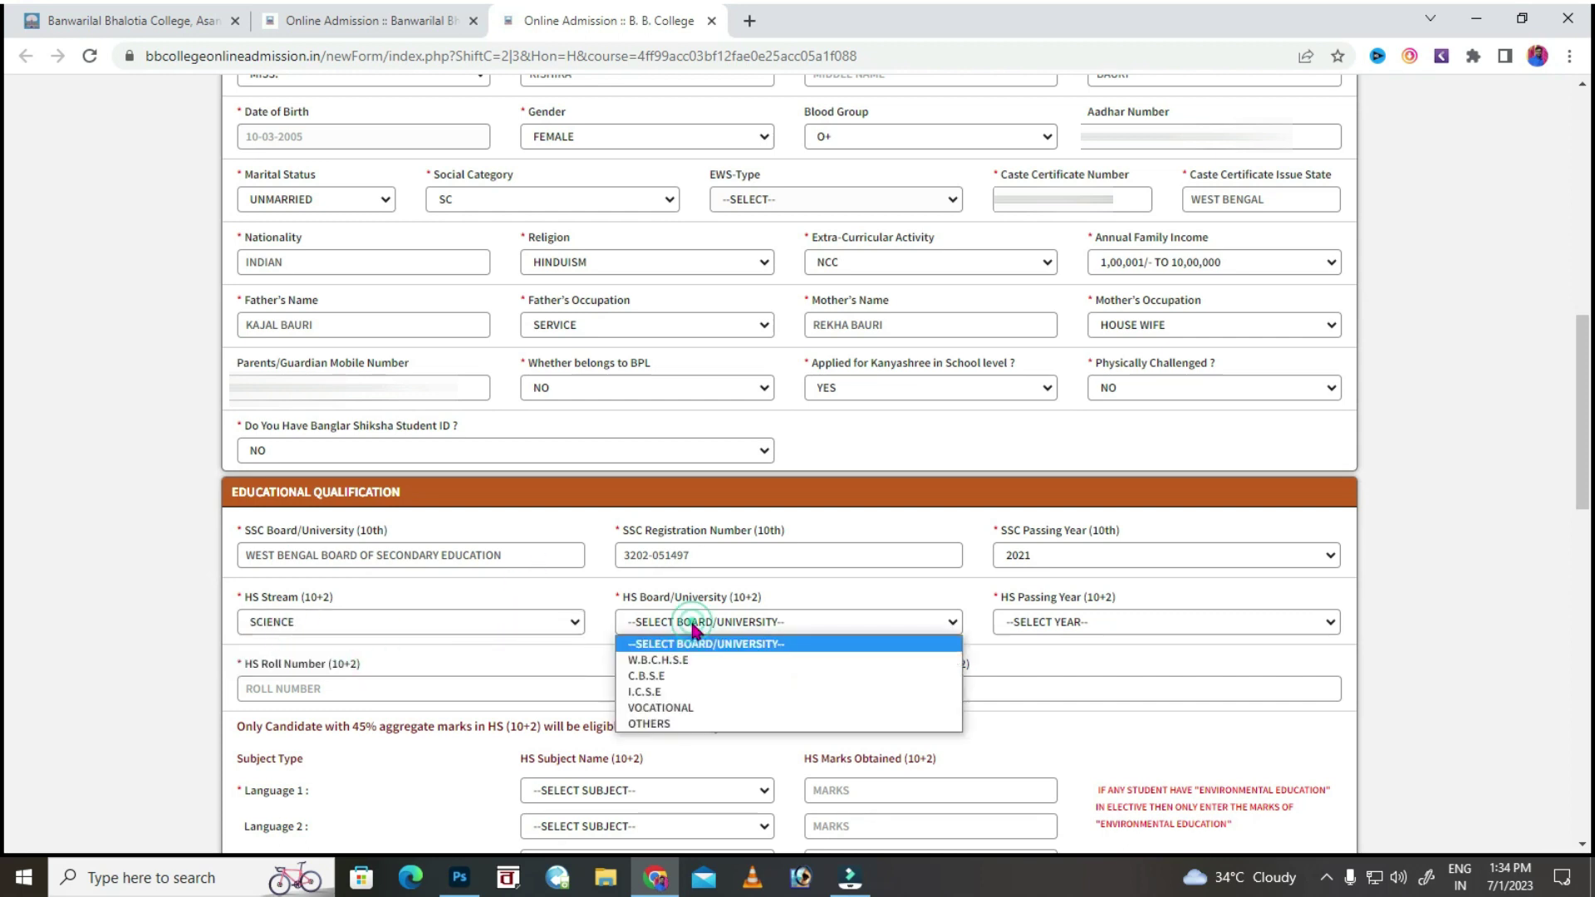
click(695, 659)
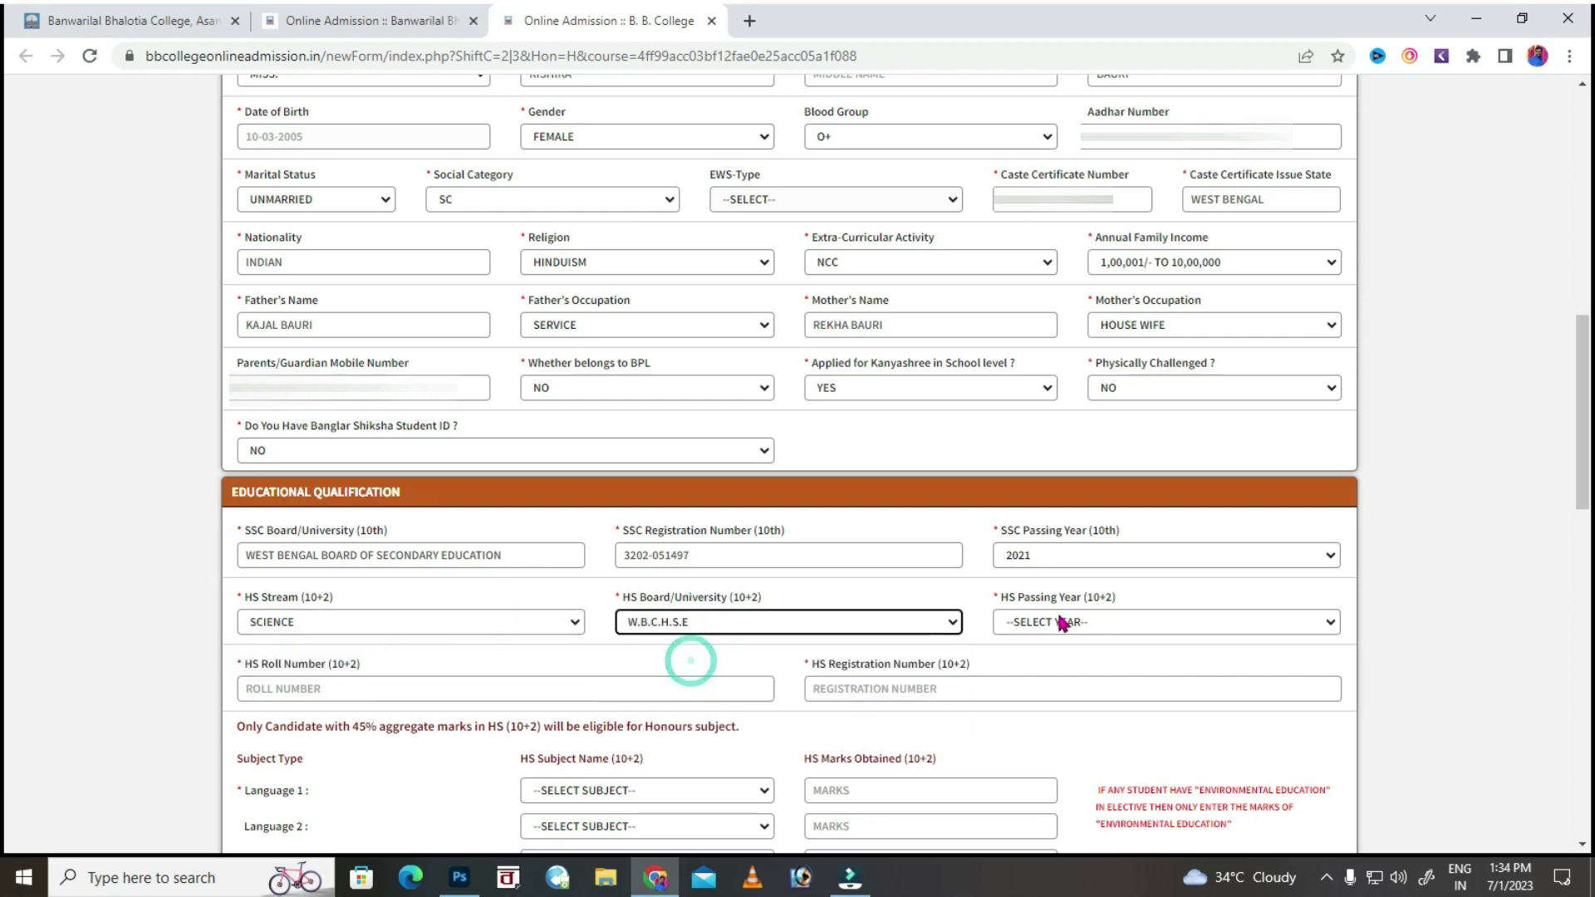
click(1062, 621)
click(1056, 657)
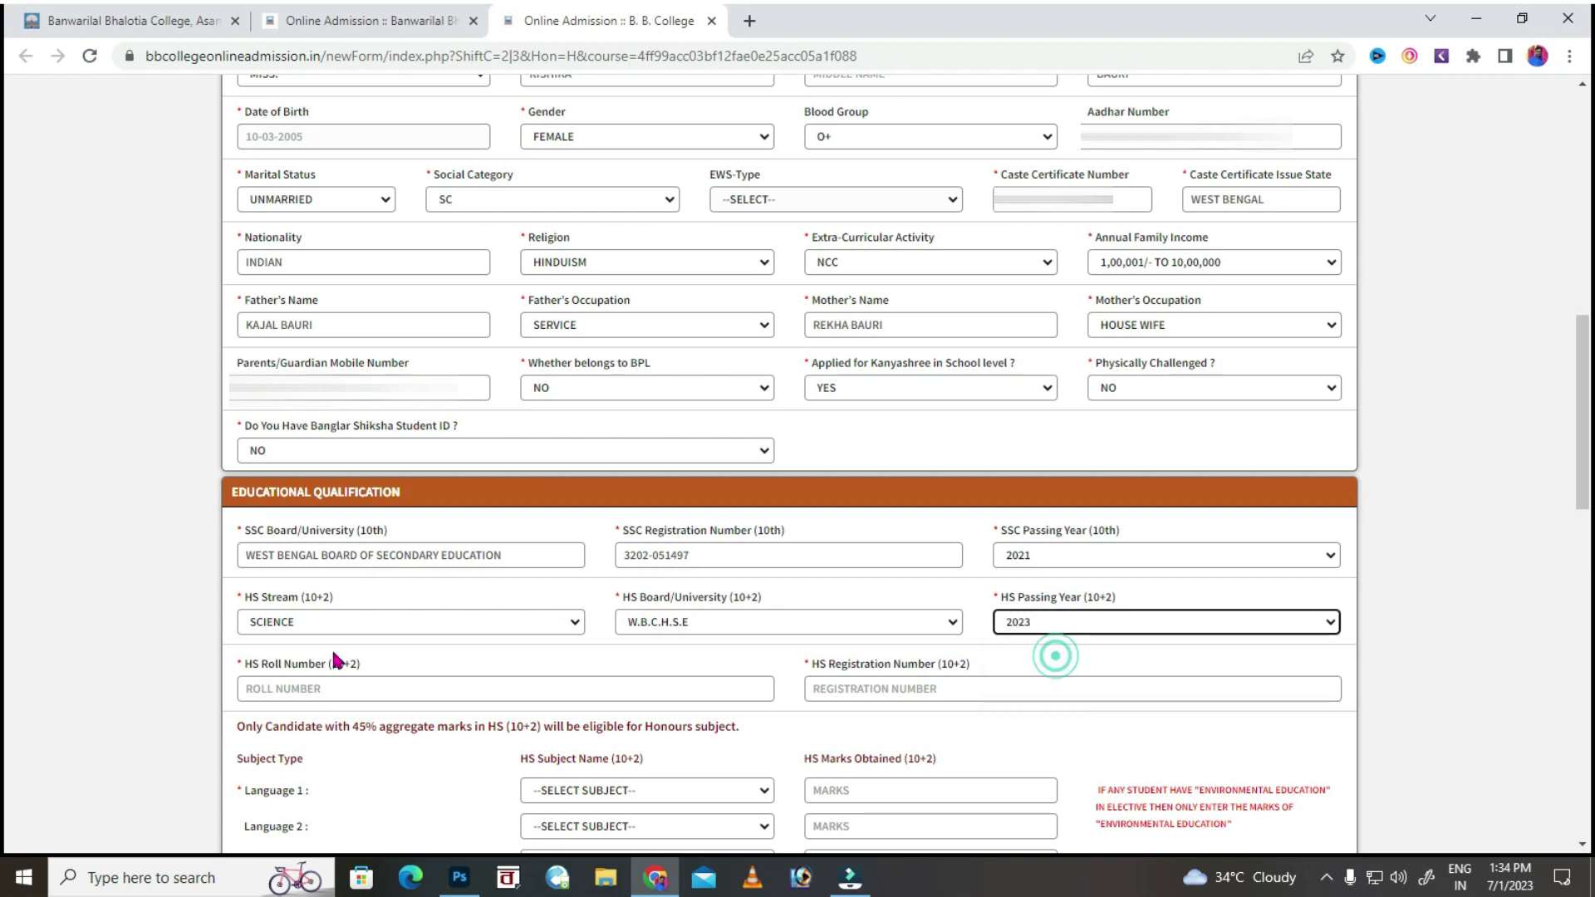
Enter the HS roll number and HS registration number.
click(320, 697)
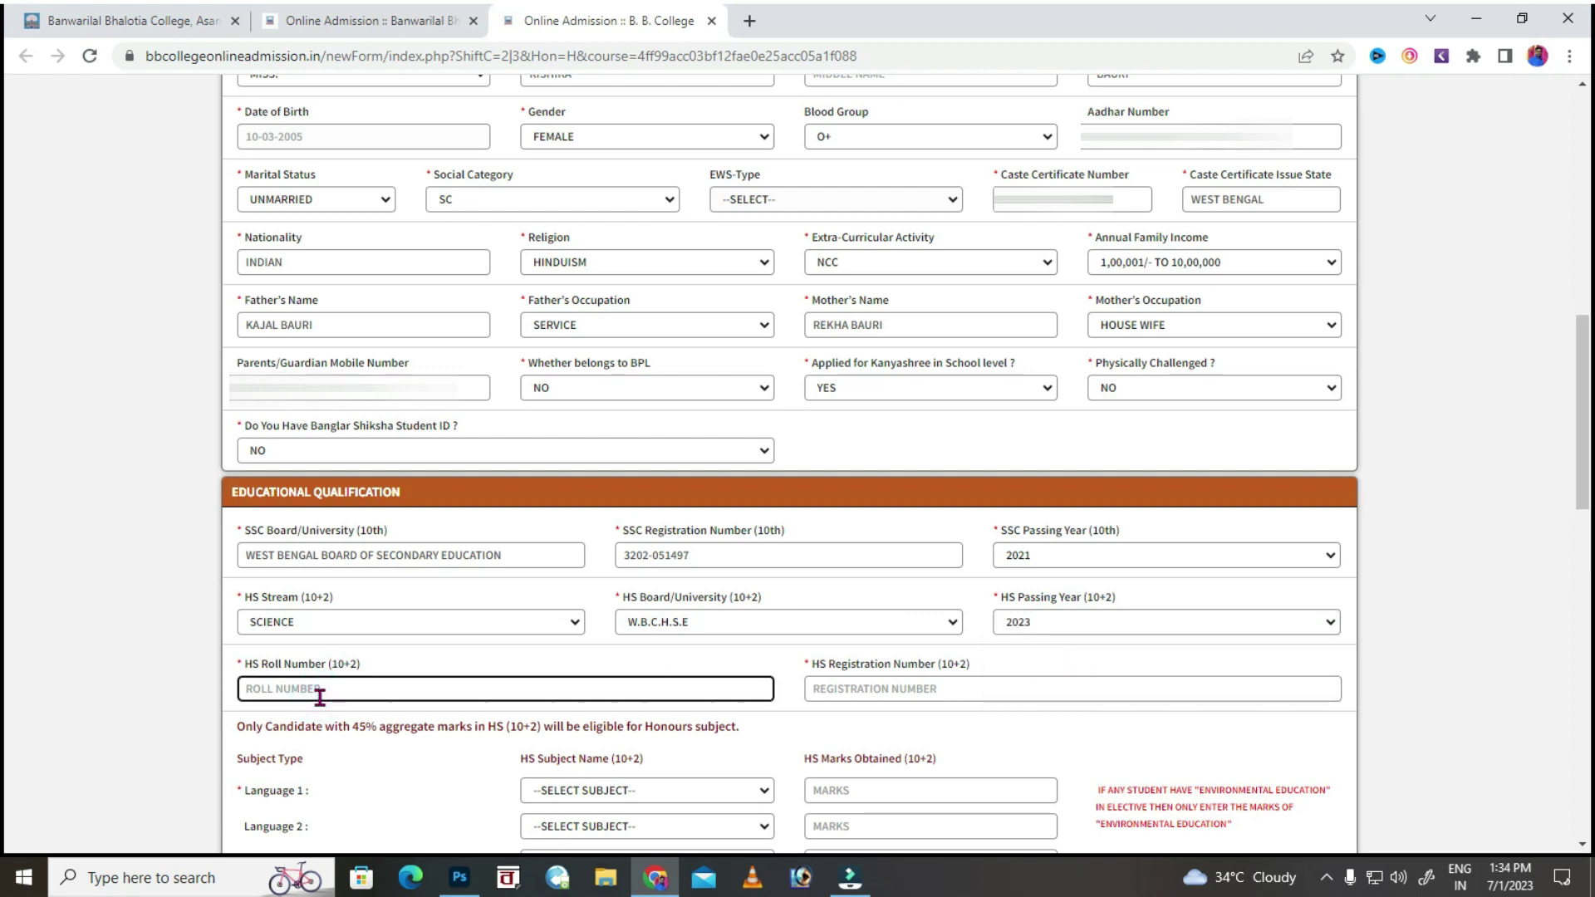
click(247, 688)
click(923, 687)
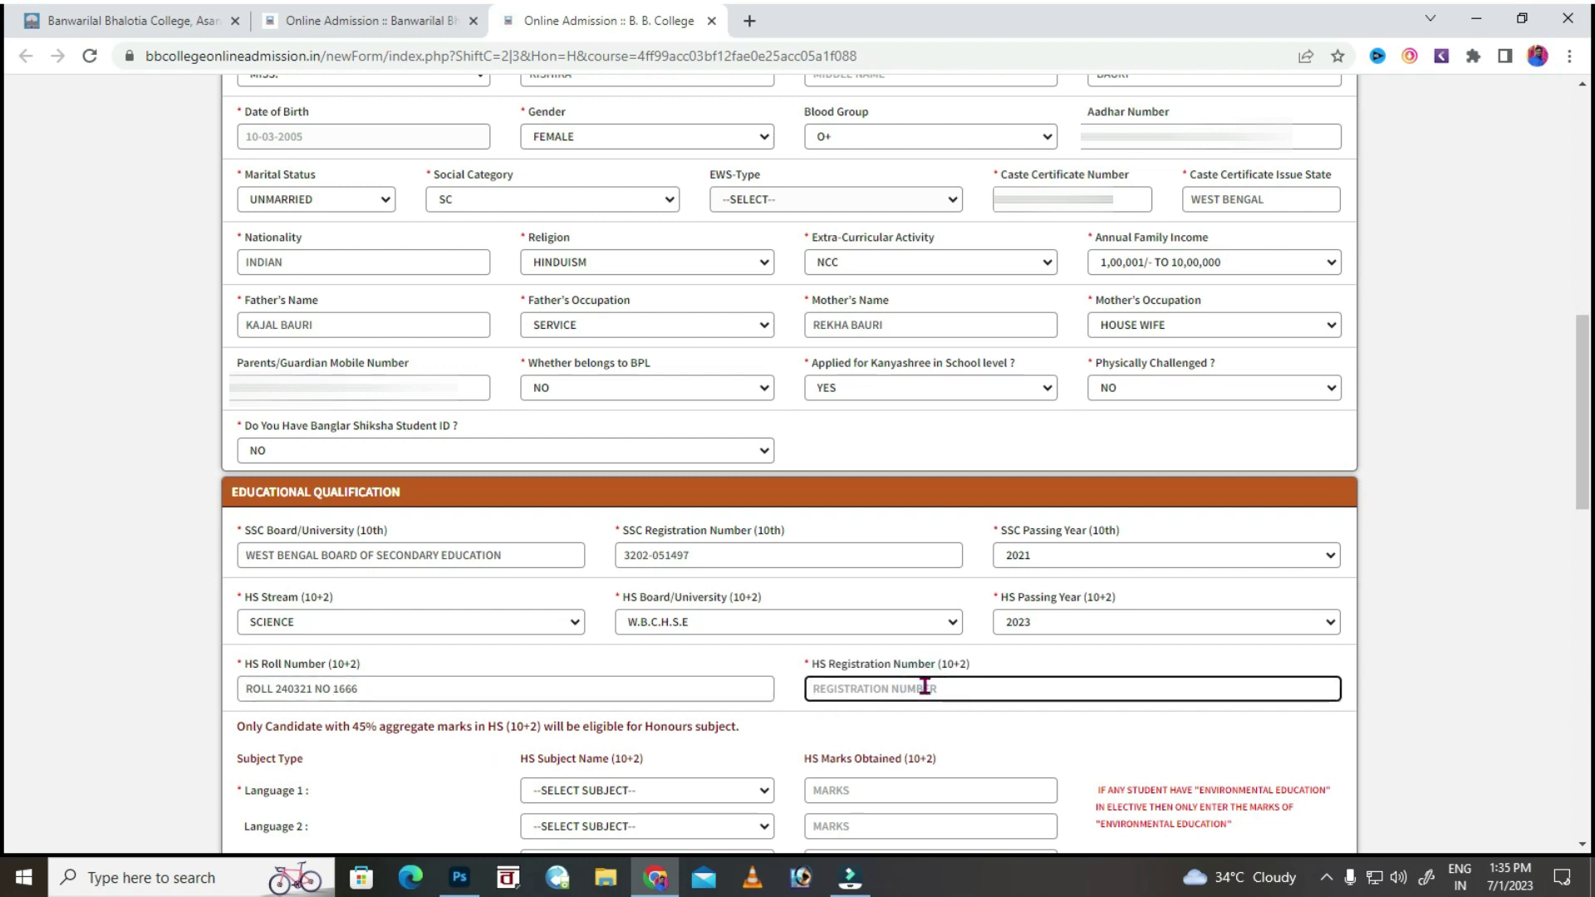
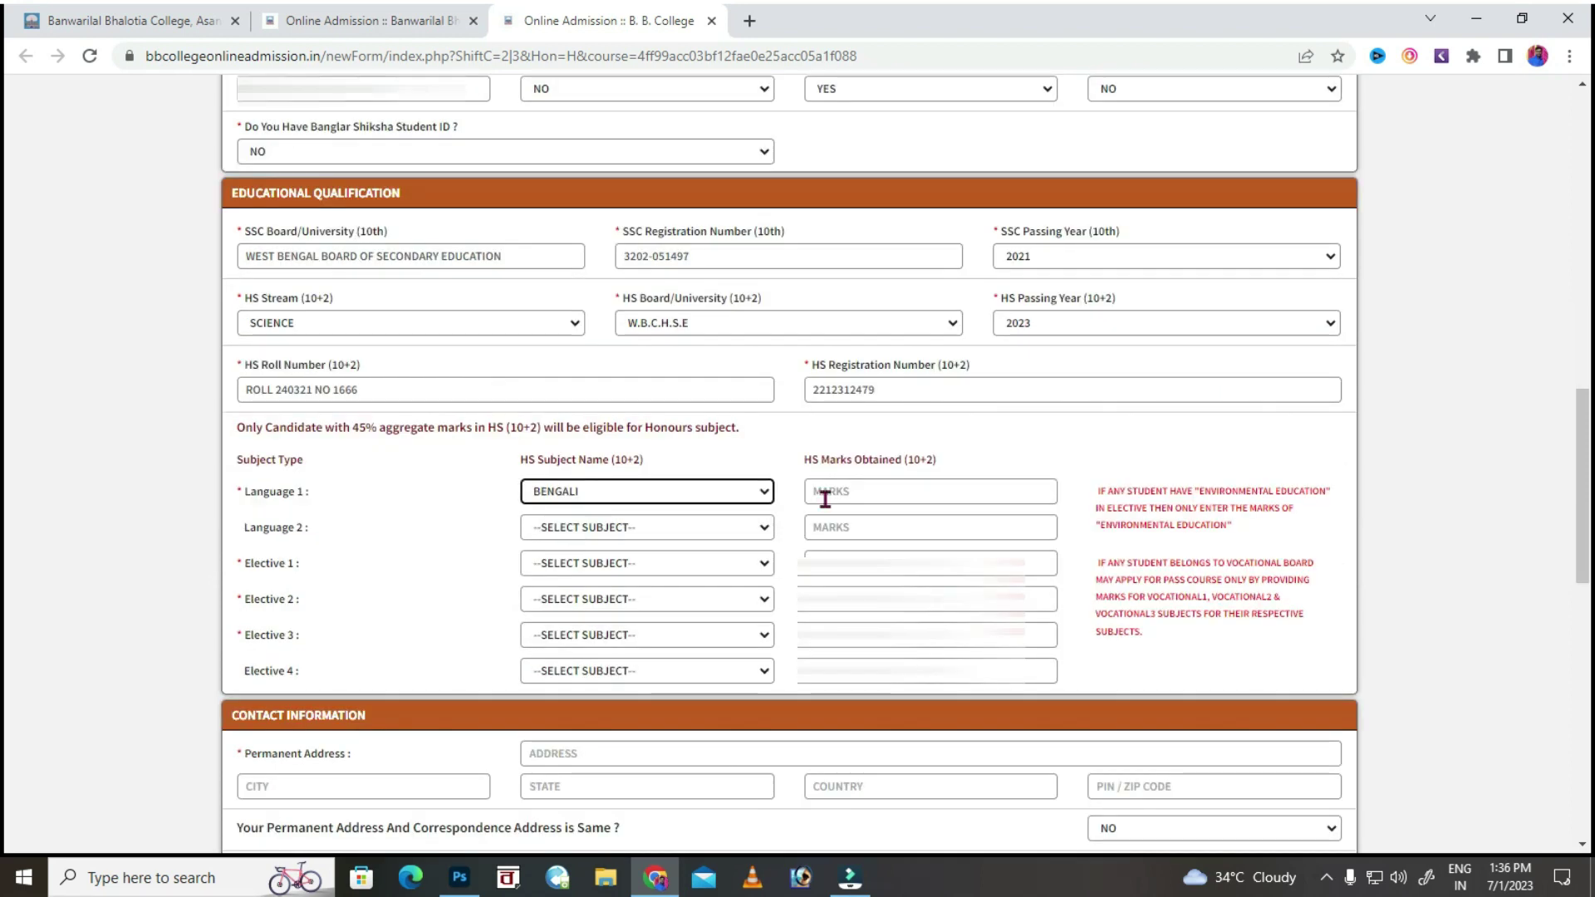
Enter 58 as the Language 1 marks.
click(825, 497)
text(58)
click(713, 524)
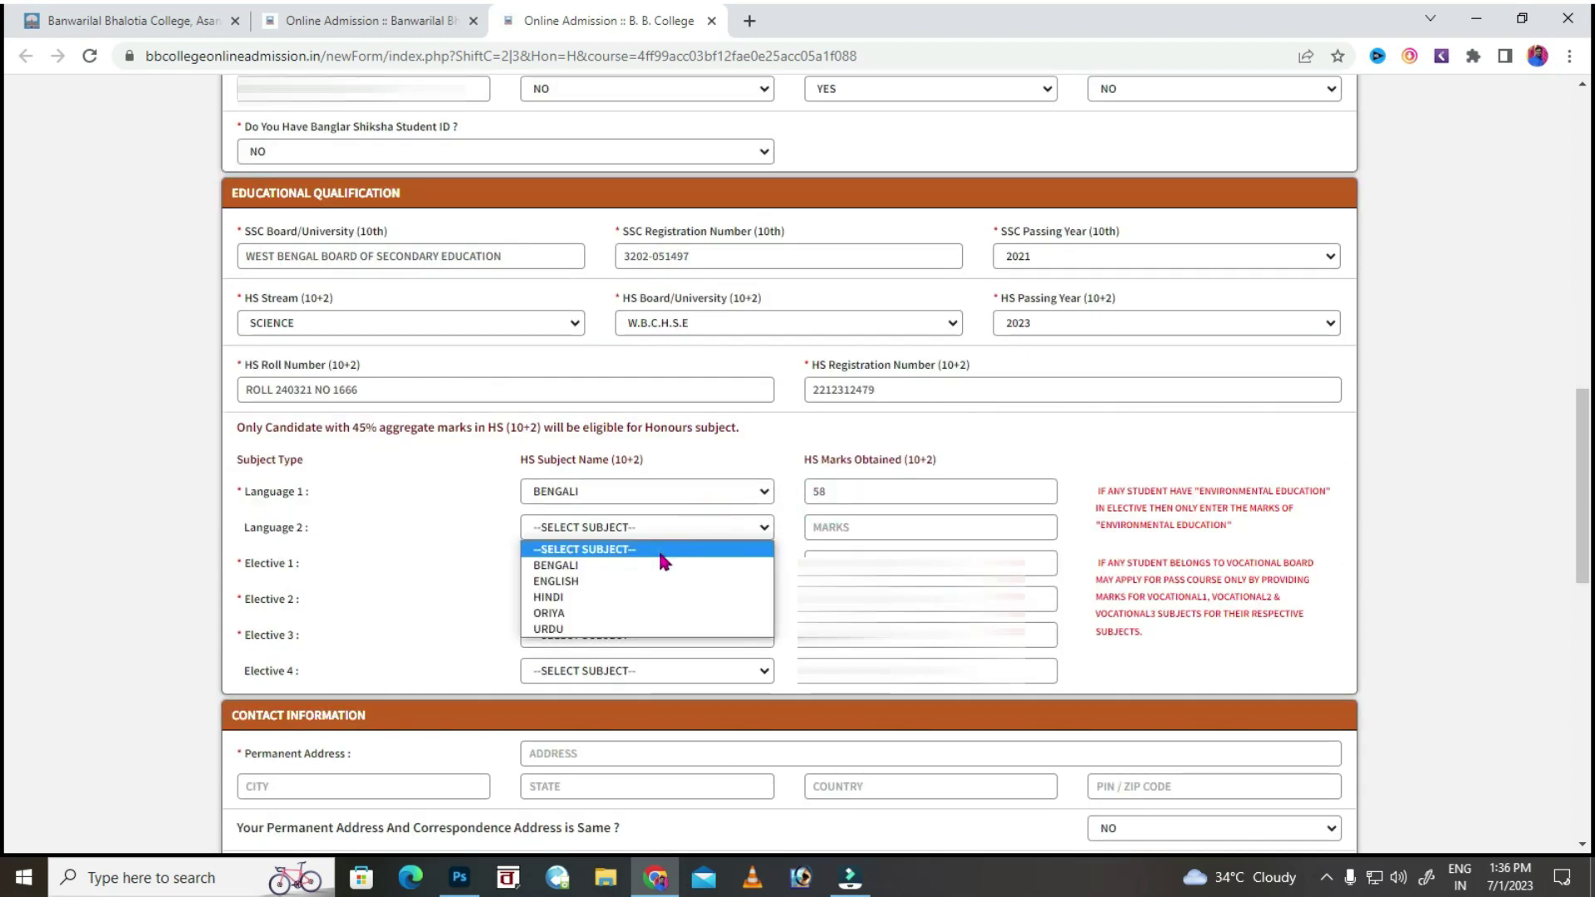
Set Language 2 to ENGLISH with 80 marks.
click(615, 582)
click(864, 527)
text(80)
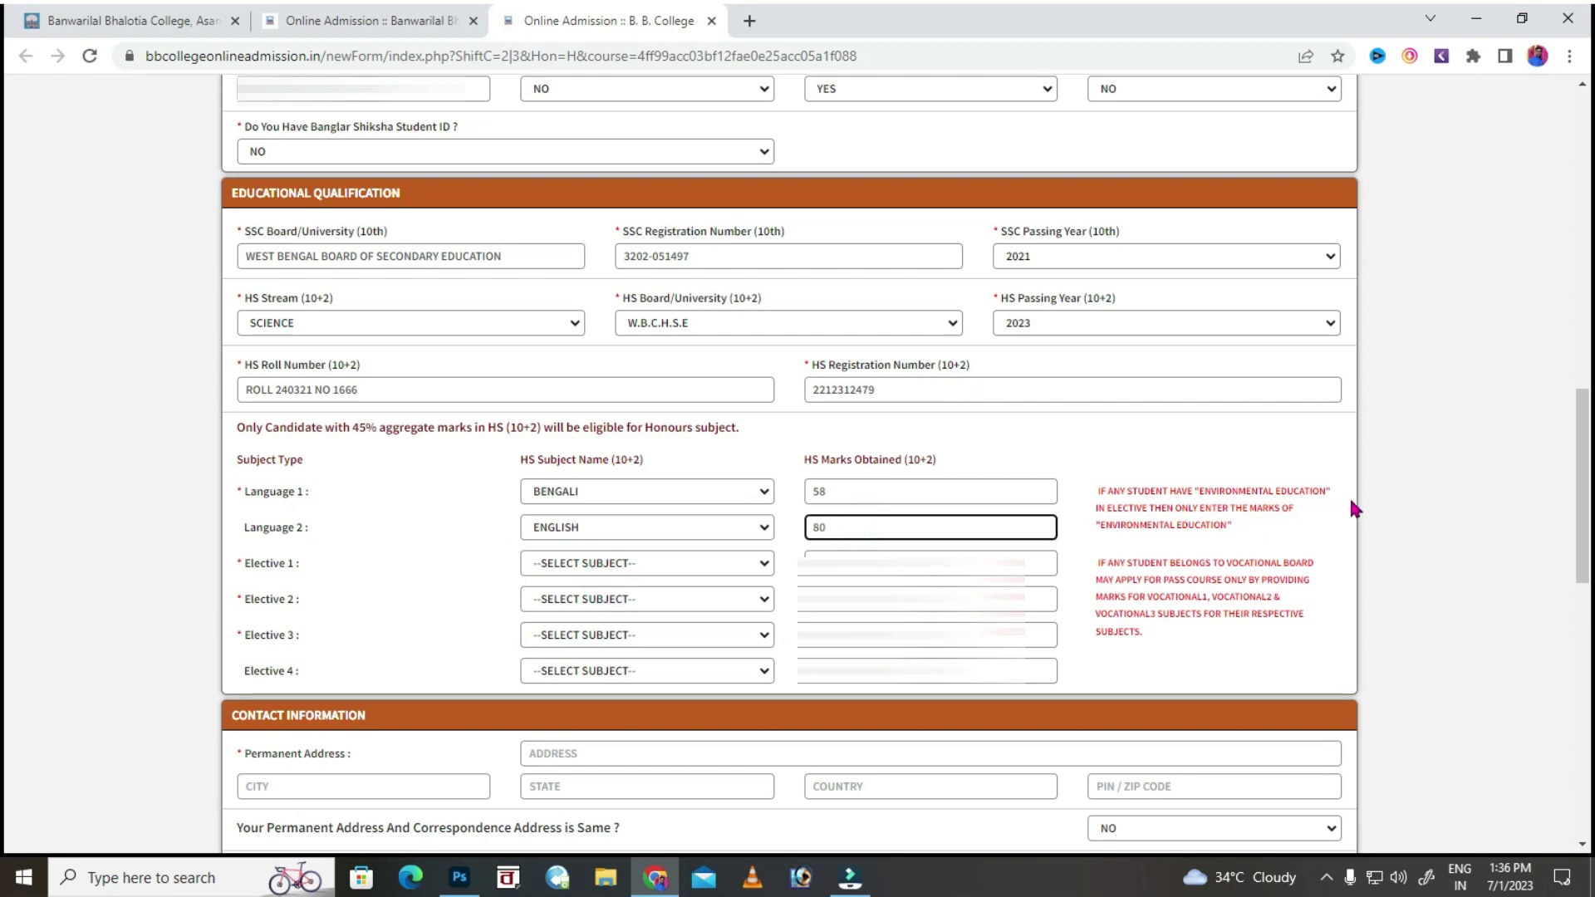
Choose BIOLOGY as Elective 1 and PHYSICS as Elective 2.
click(576, 565)
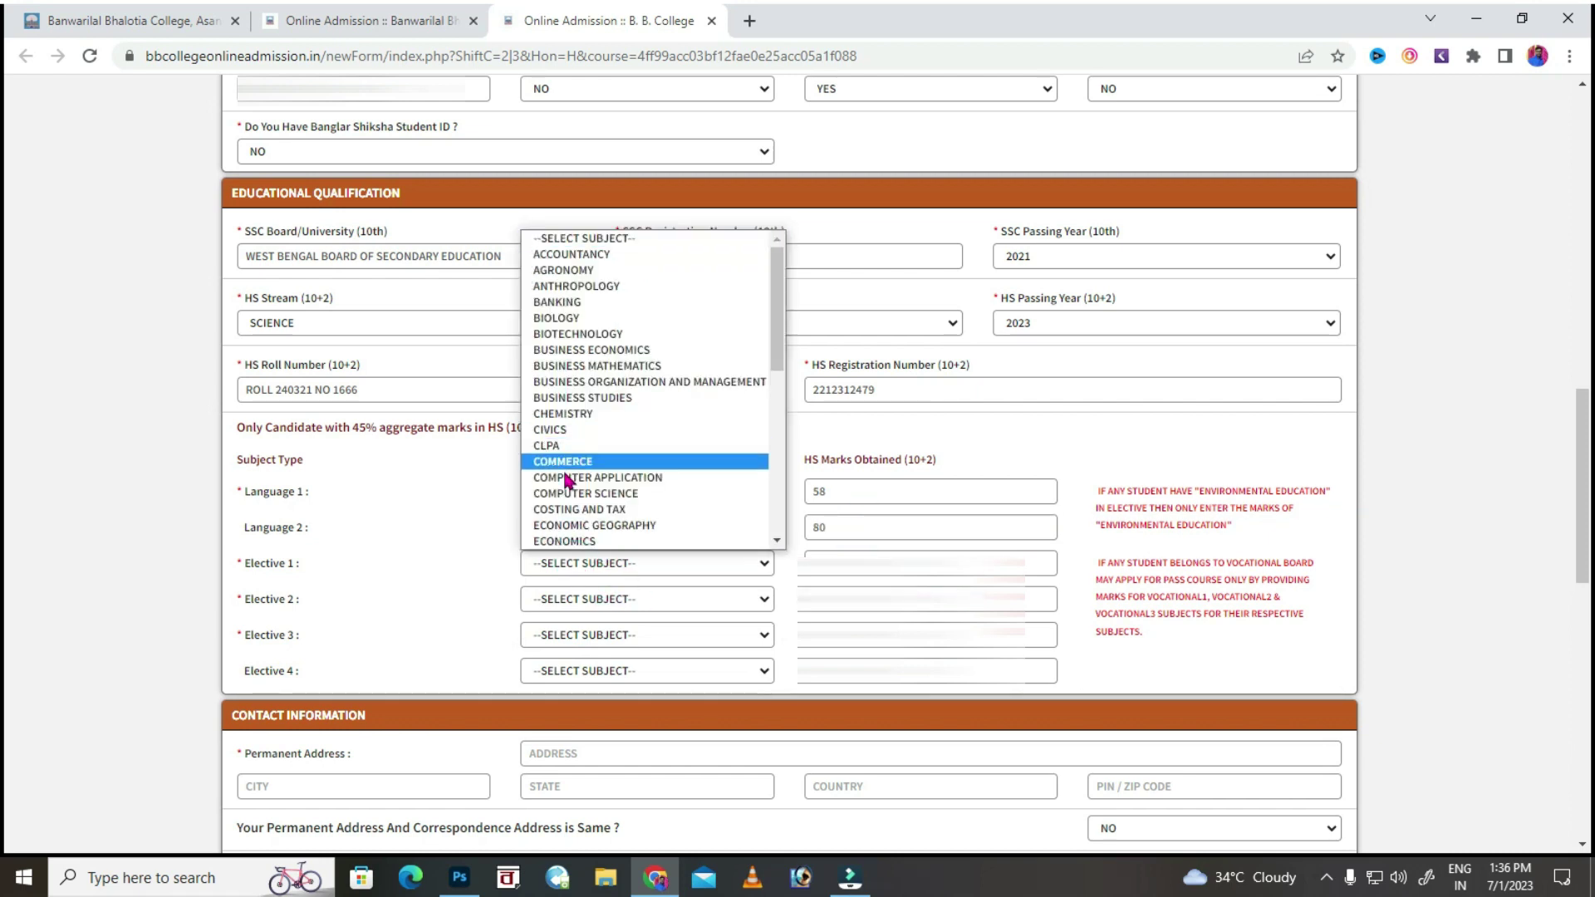
click(584, 323)
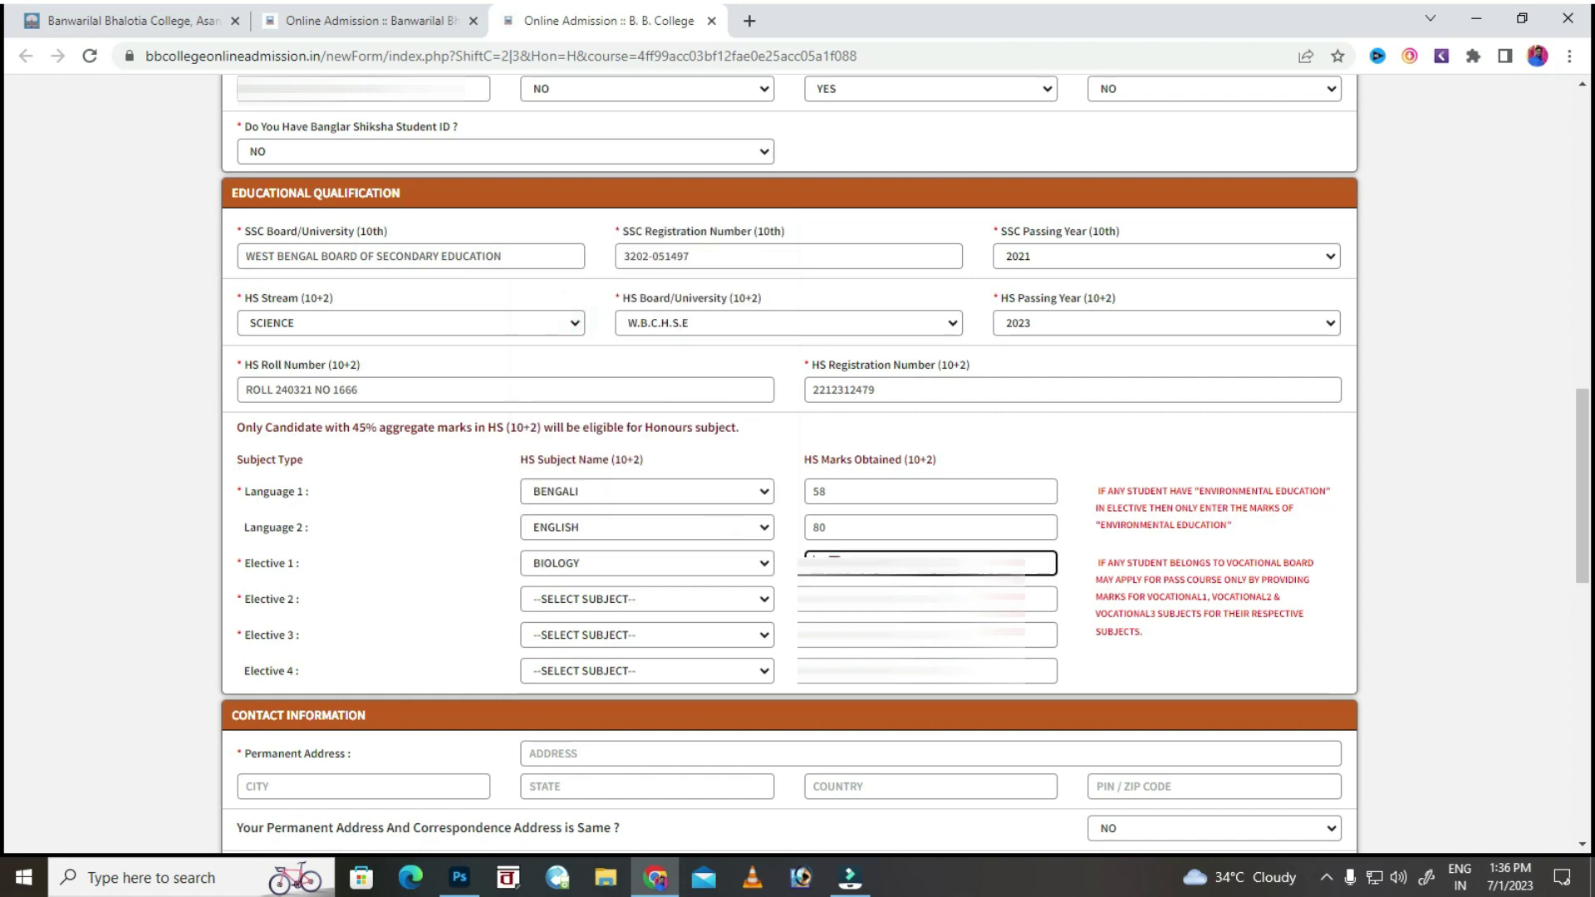
click(650, 600)
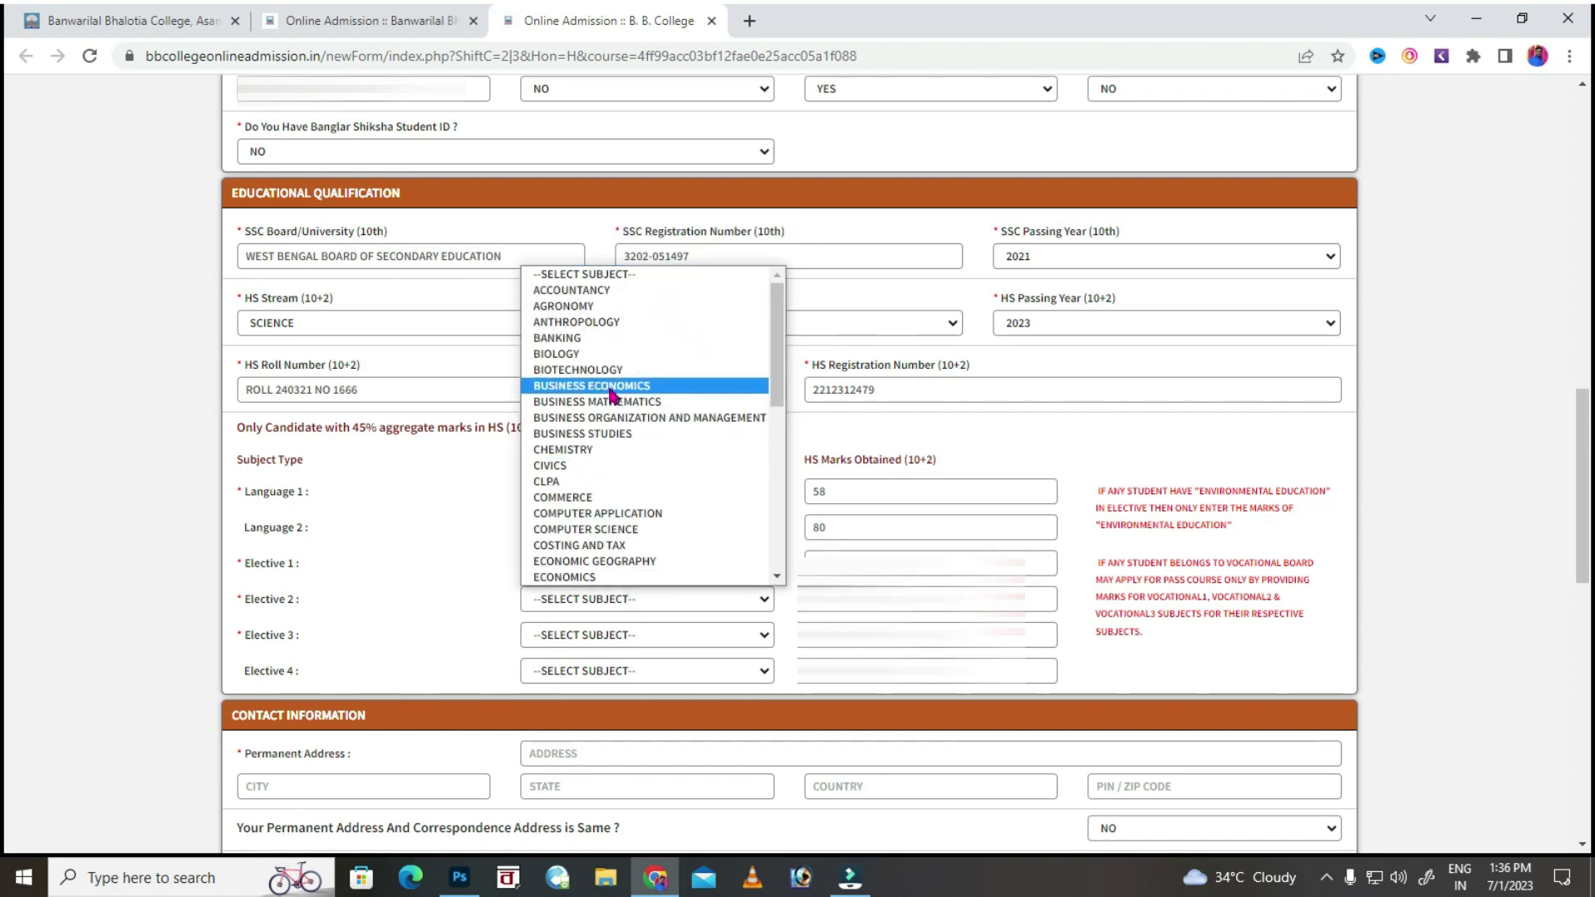
scroll(609, 390, down, 3)
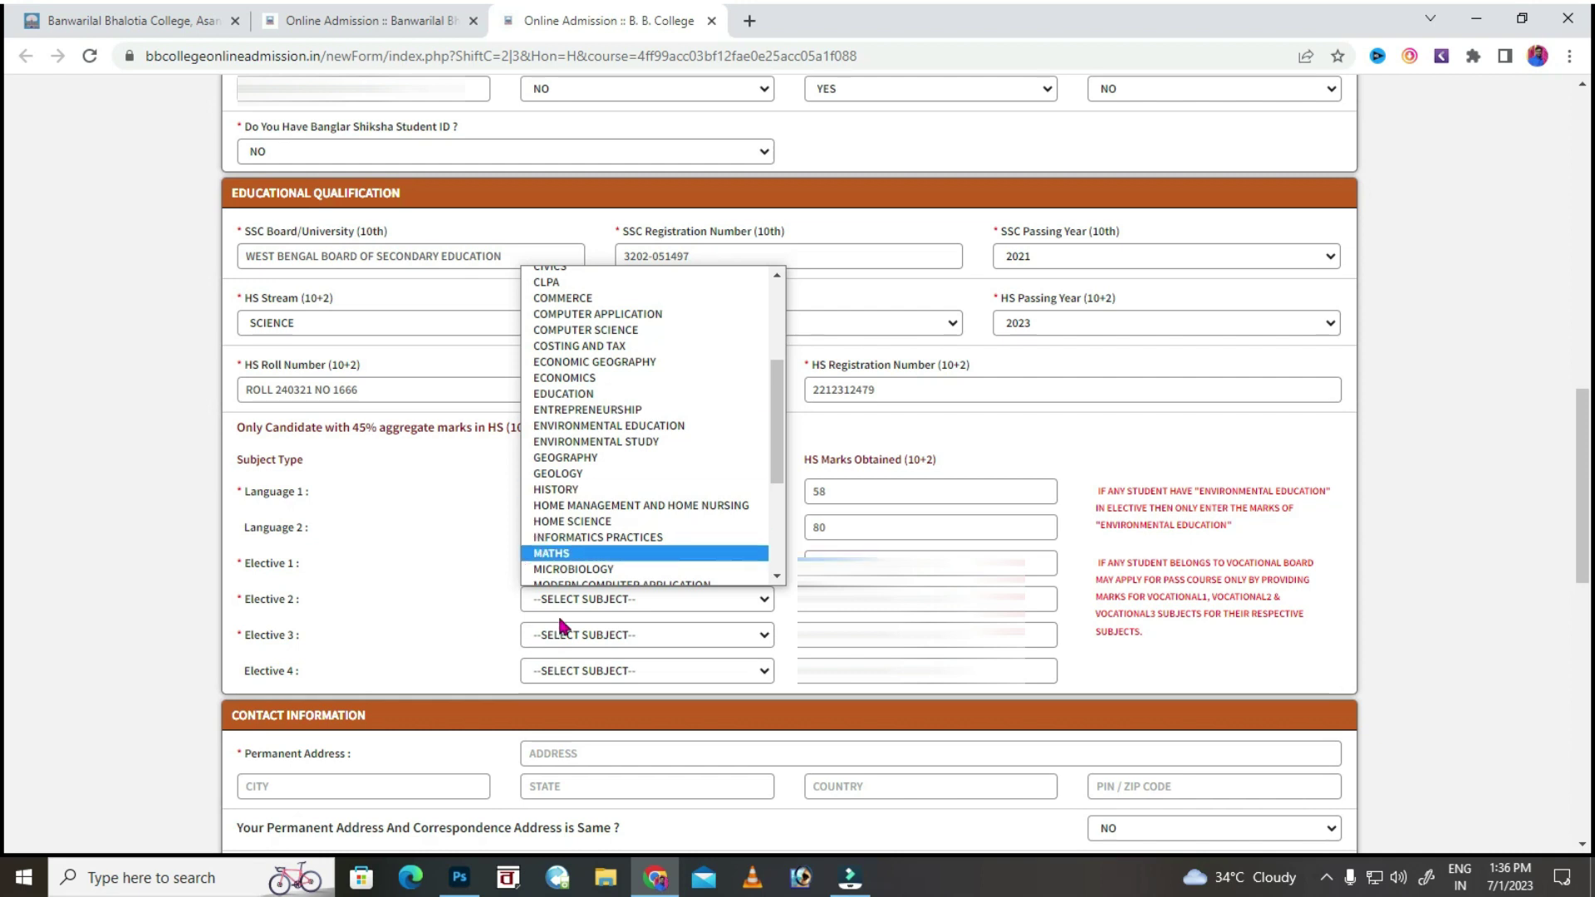
scroll(634, 463, up, 4)
scroll(620, 473, down, 8)
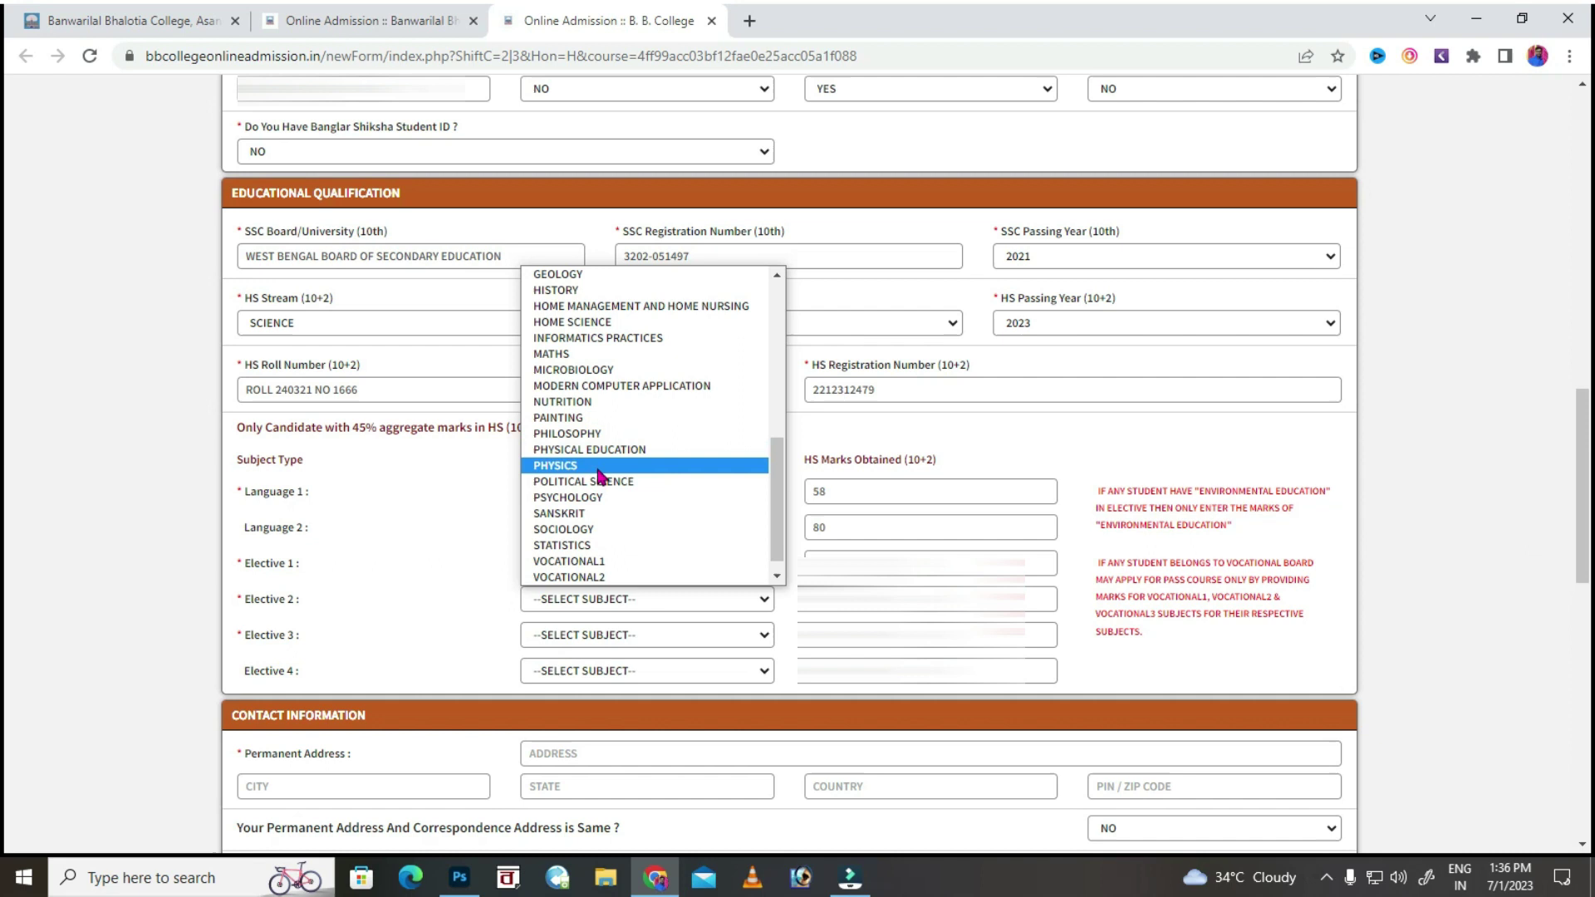
click(607, 466)
key(Tab)
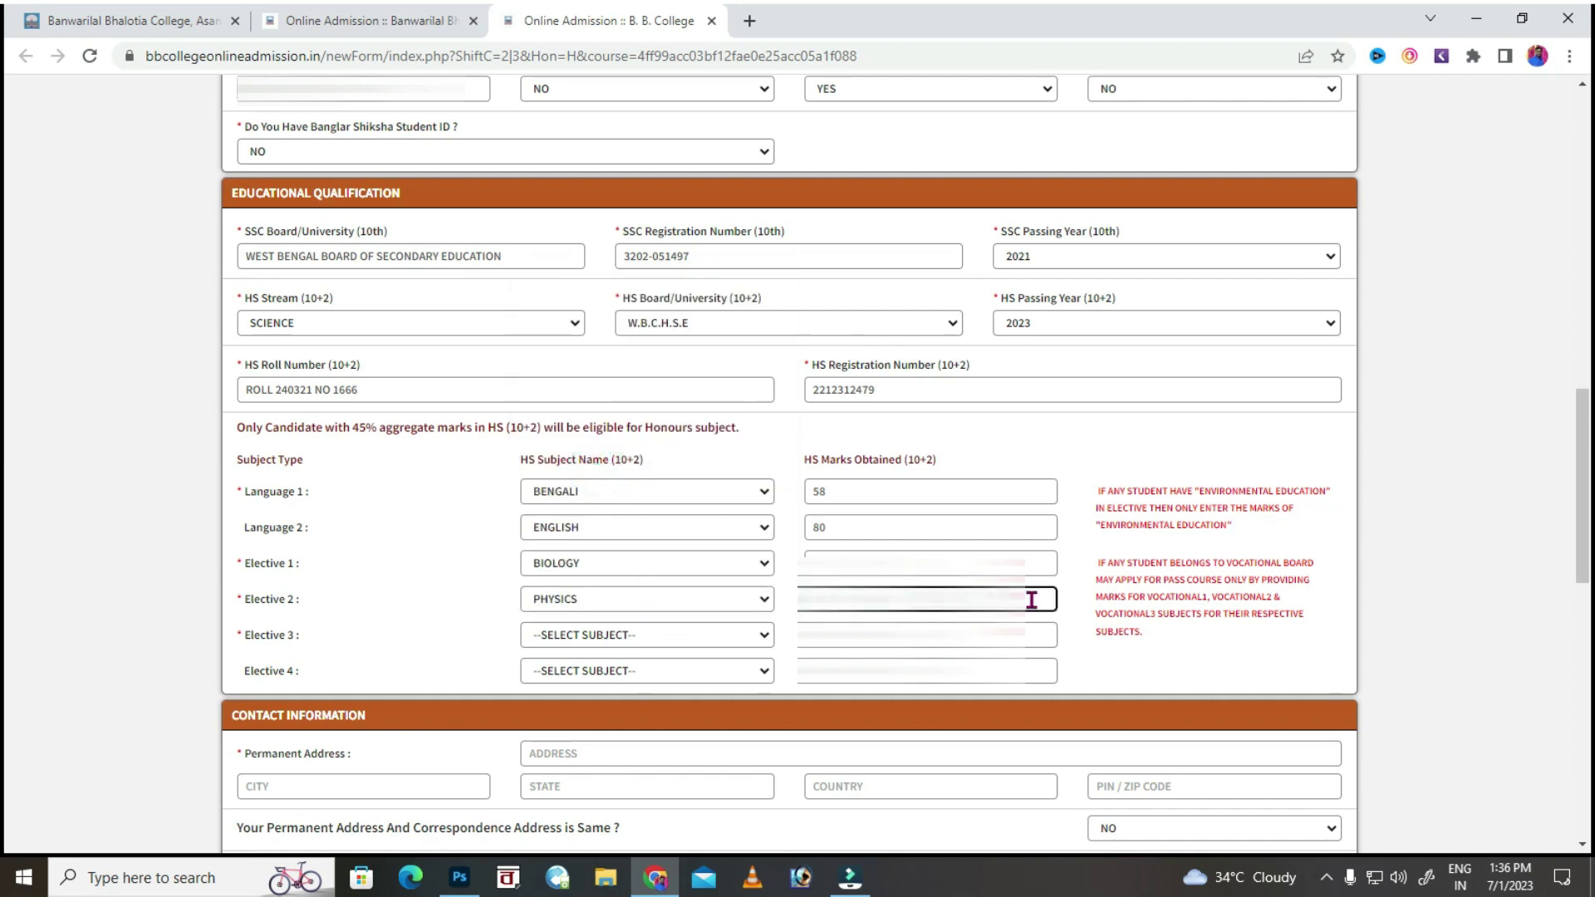
Choose CHEMISTRY as Elective 3 and MATHS as Elective 4.
click(576, 639)
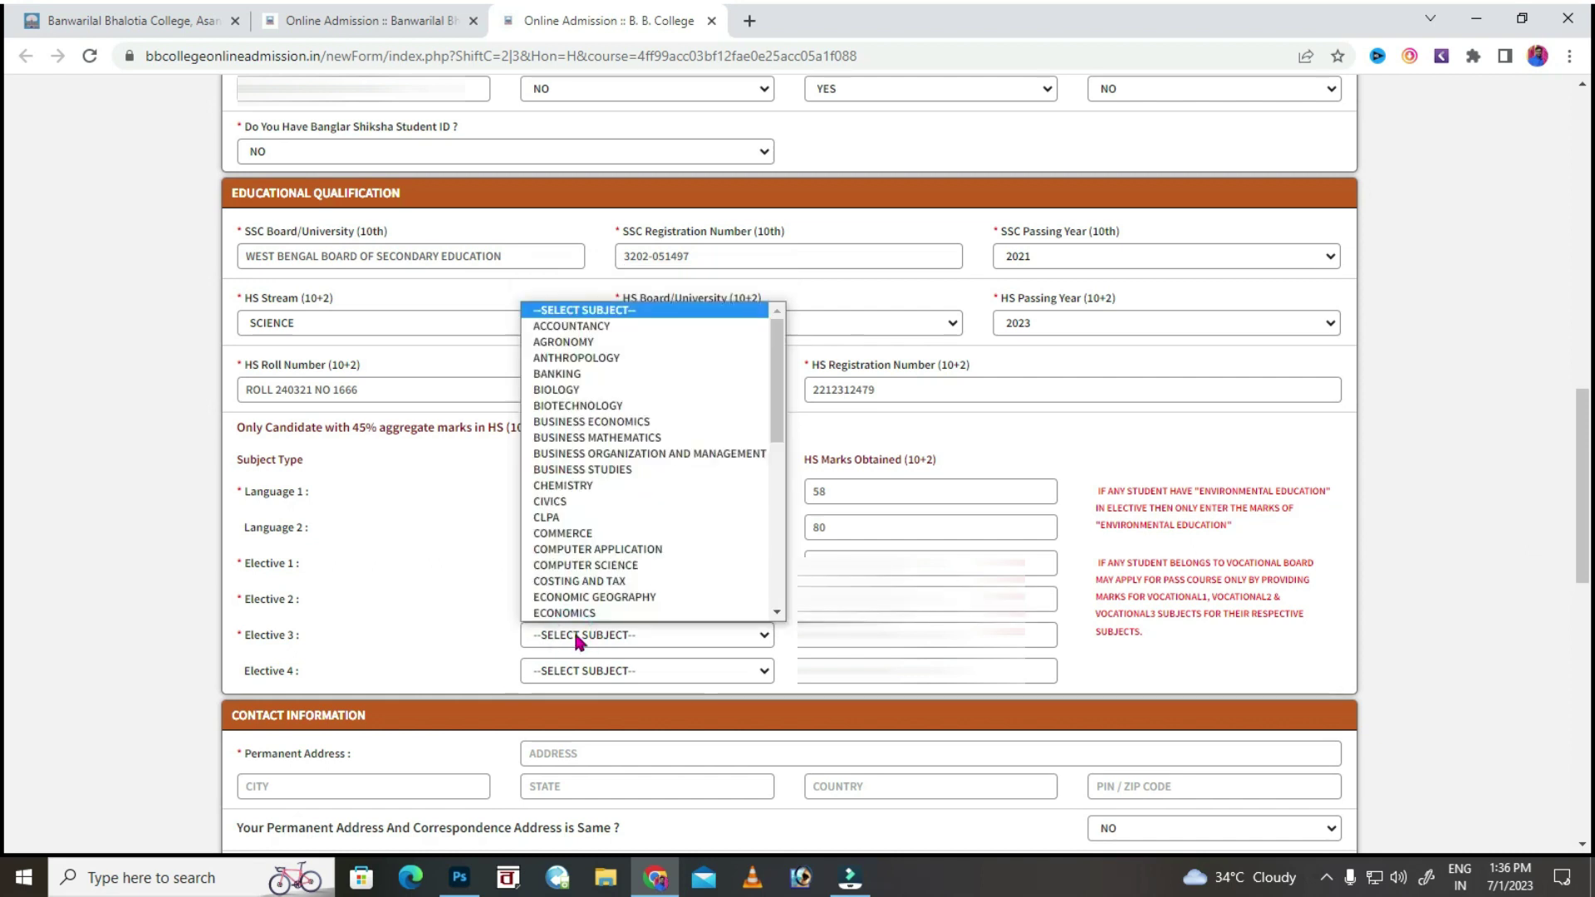
click(583, 490)
key(Tab)
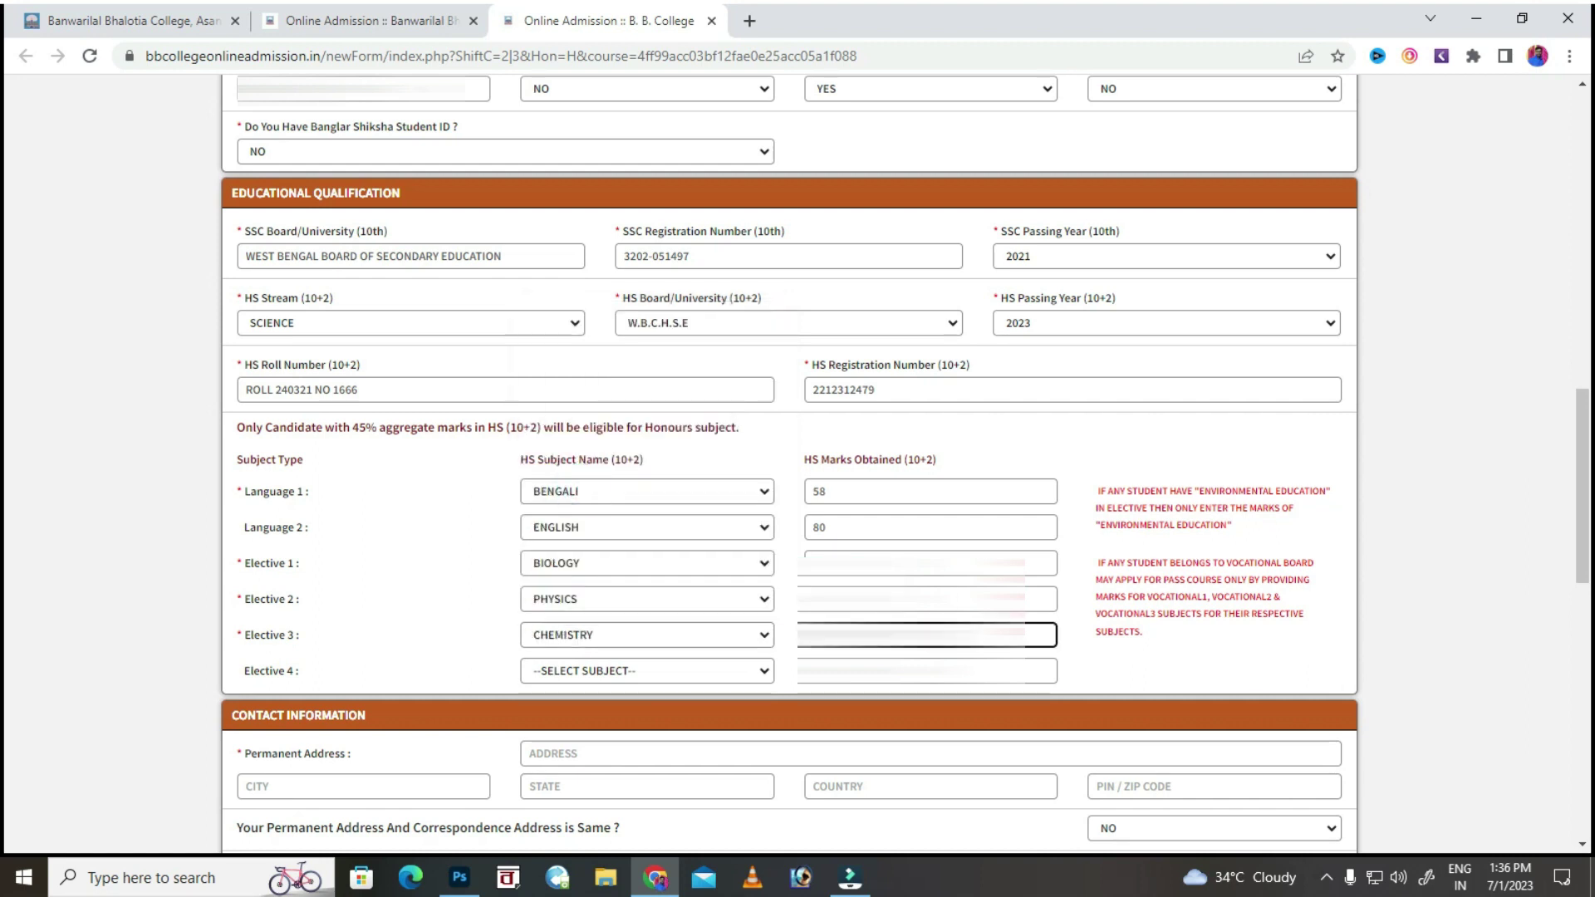
click(644, 662)
scroll(593, 562, down, 4)
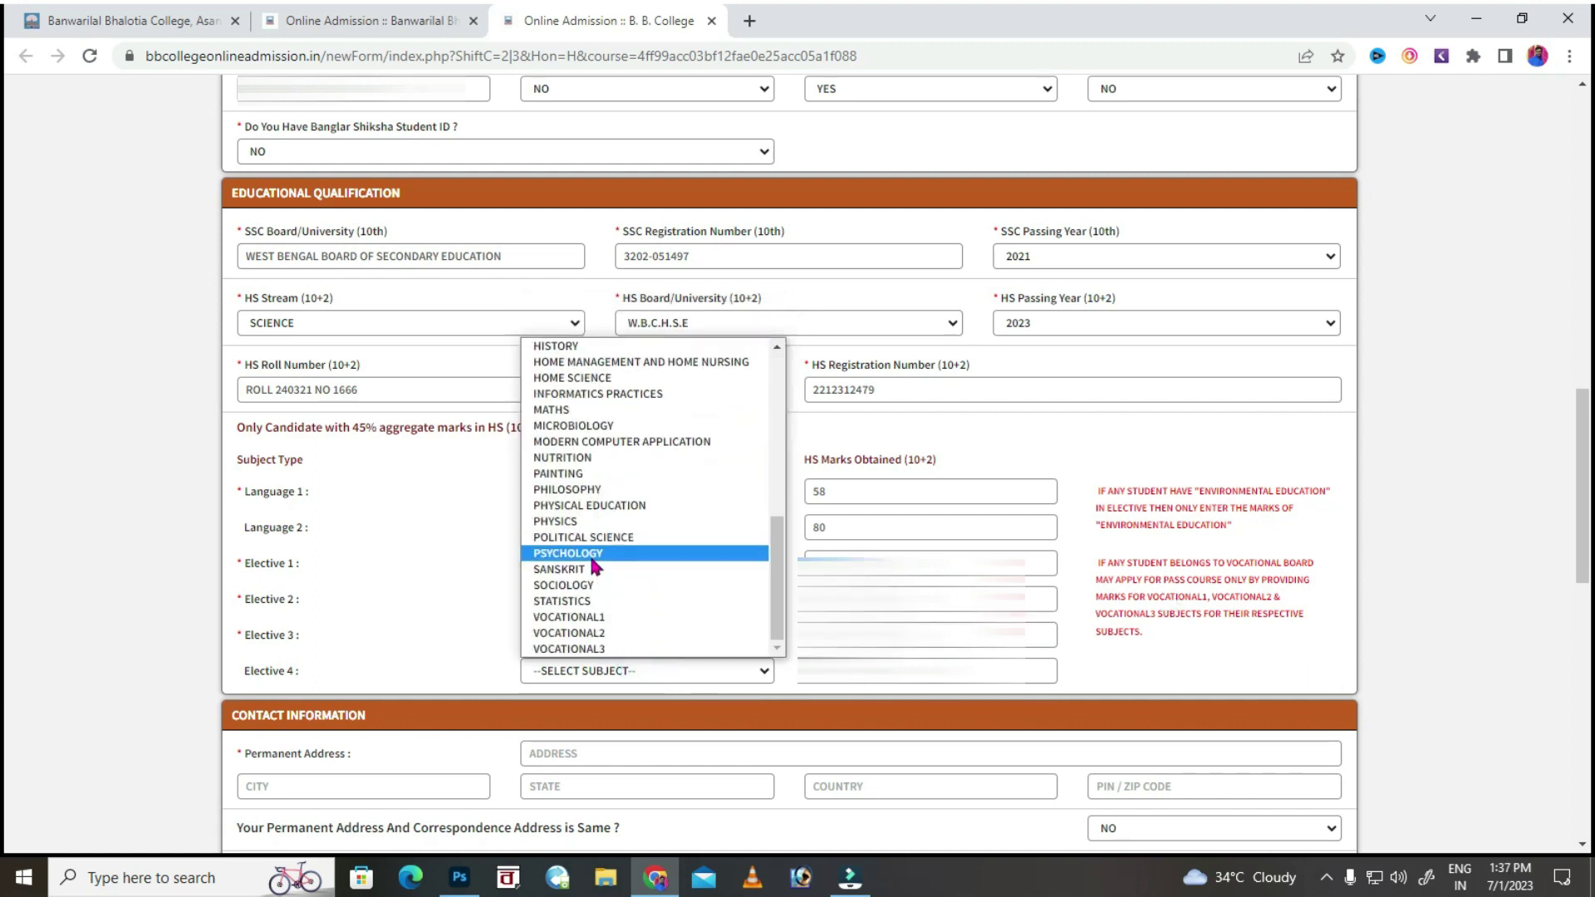
click(581, 410)
key(Tab)
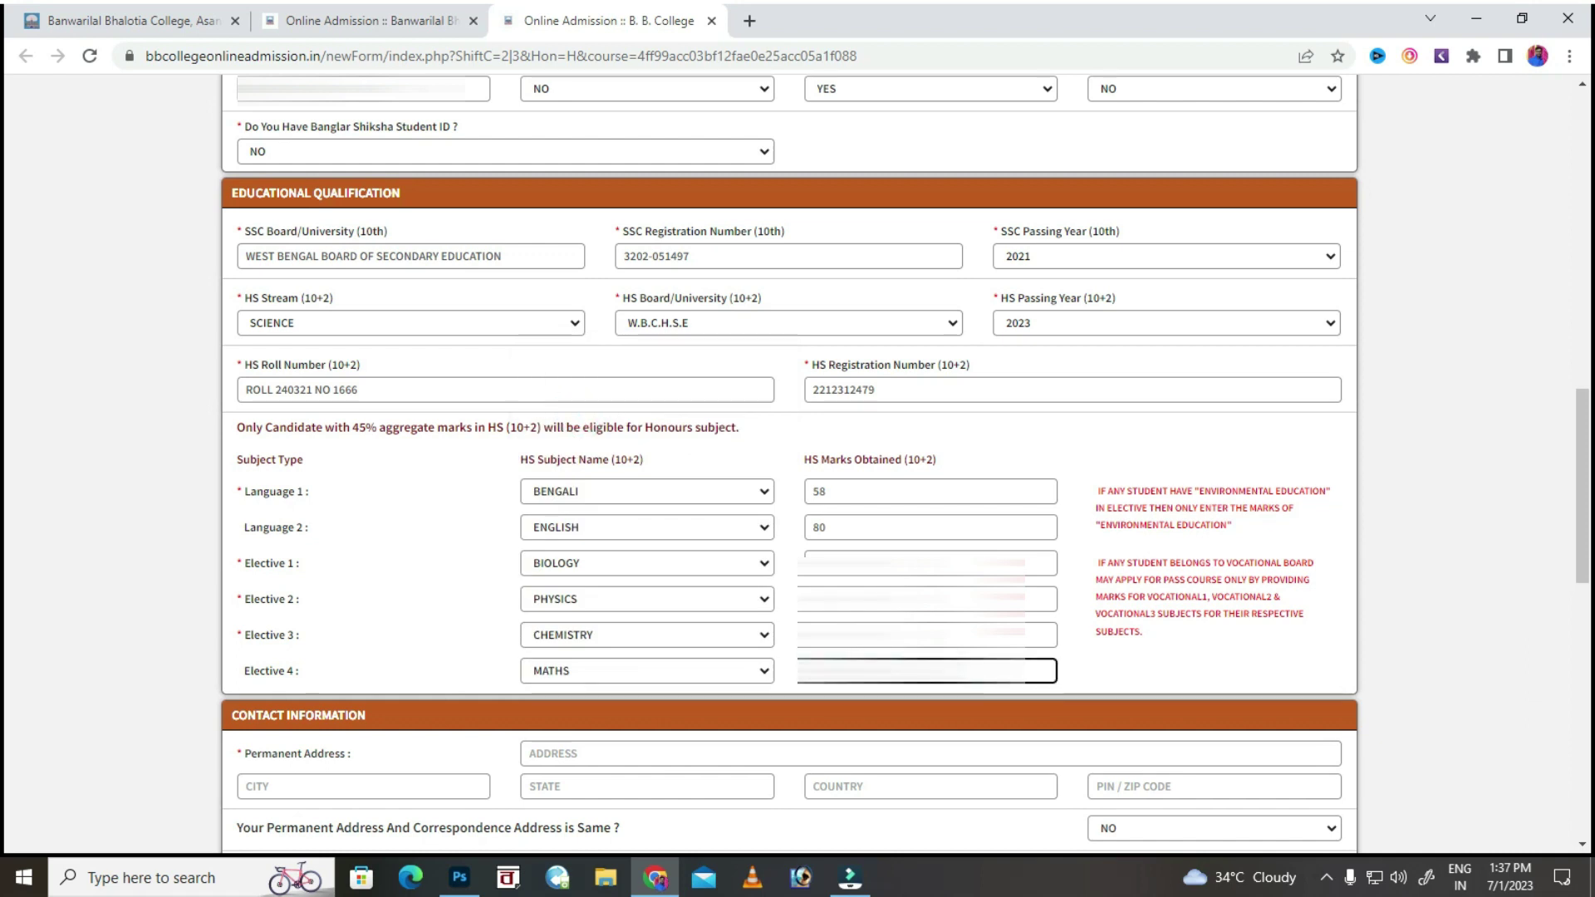
scroll(911, 548, down, 1)
Fill in the permanent address: street, city, state, country and PIN code.
click(553, 653)
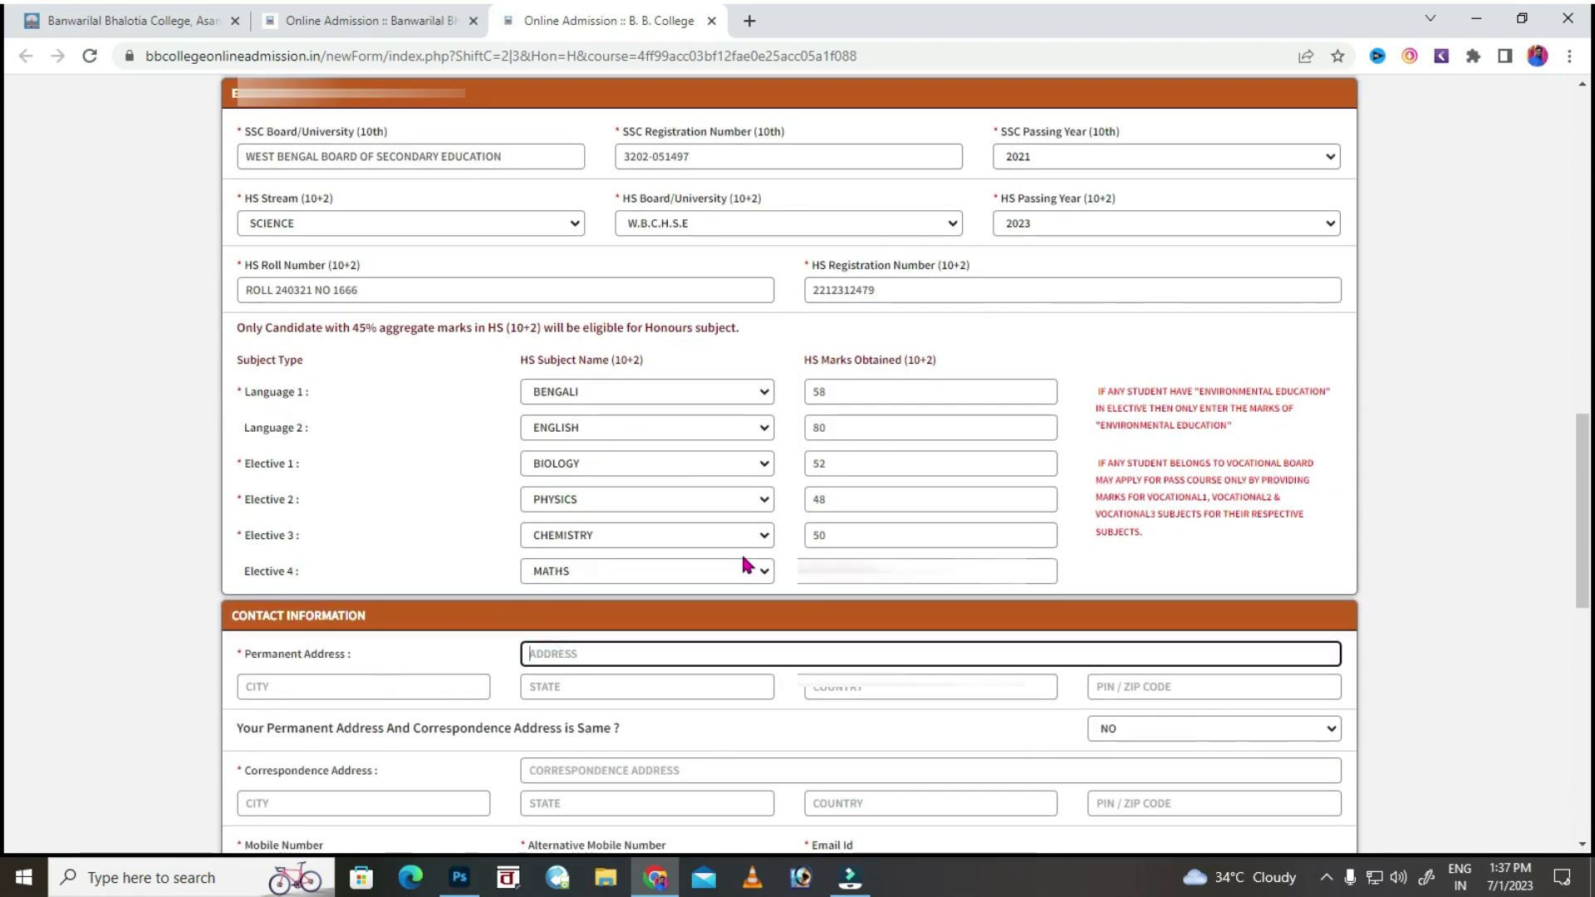
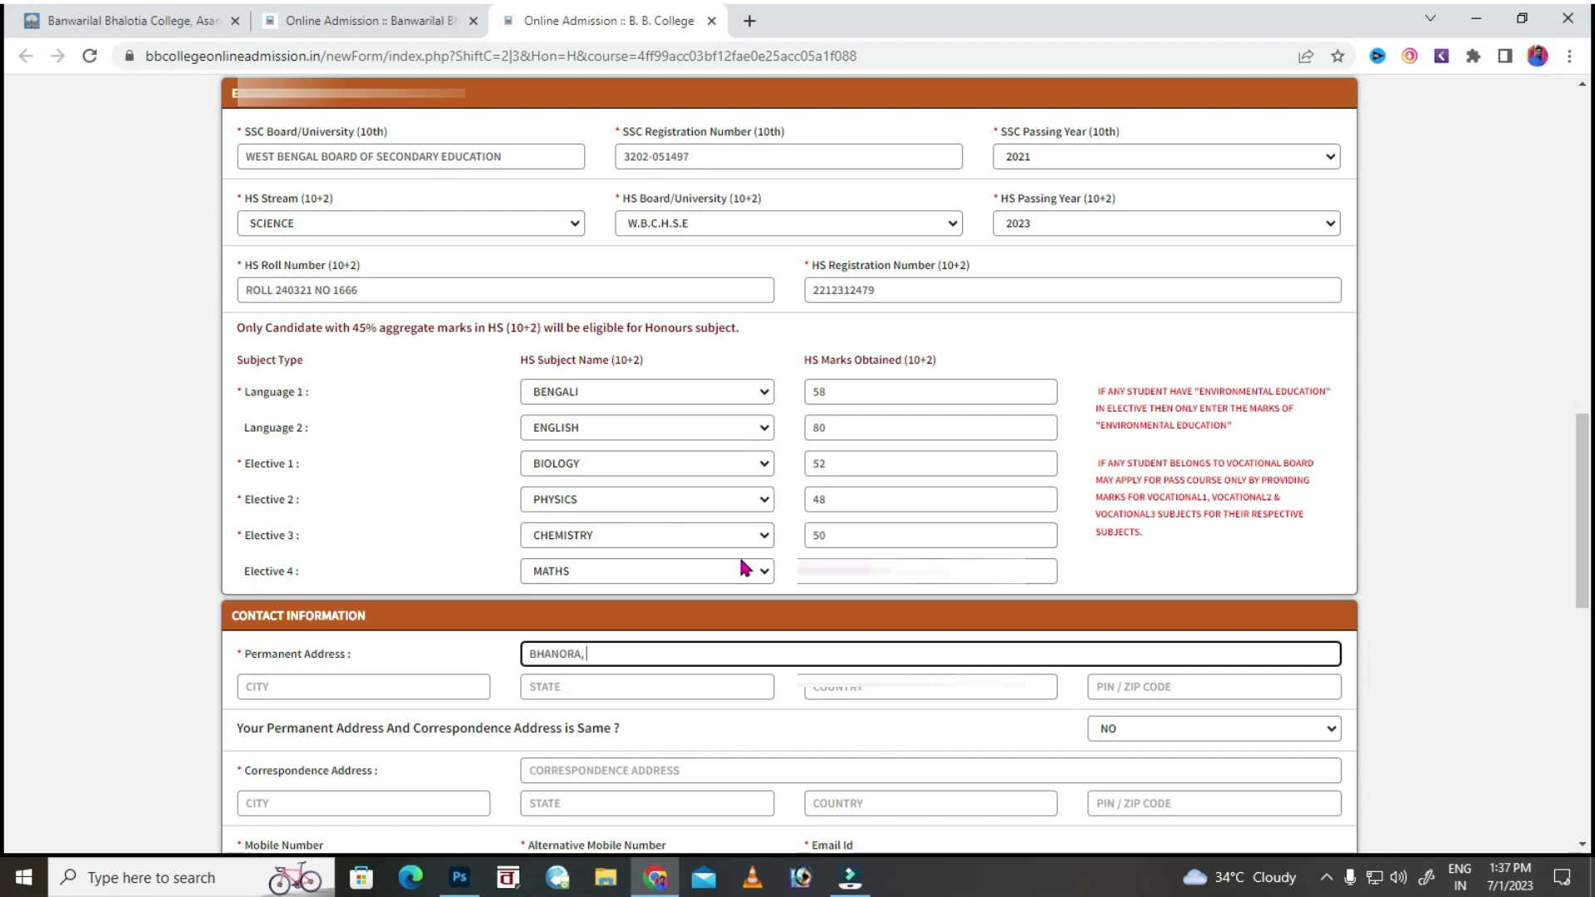
click(317, 686)
click(545, 694)
text(W)
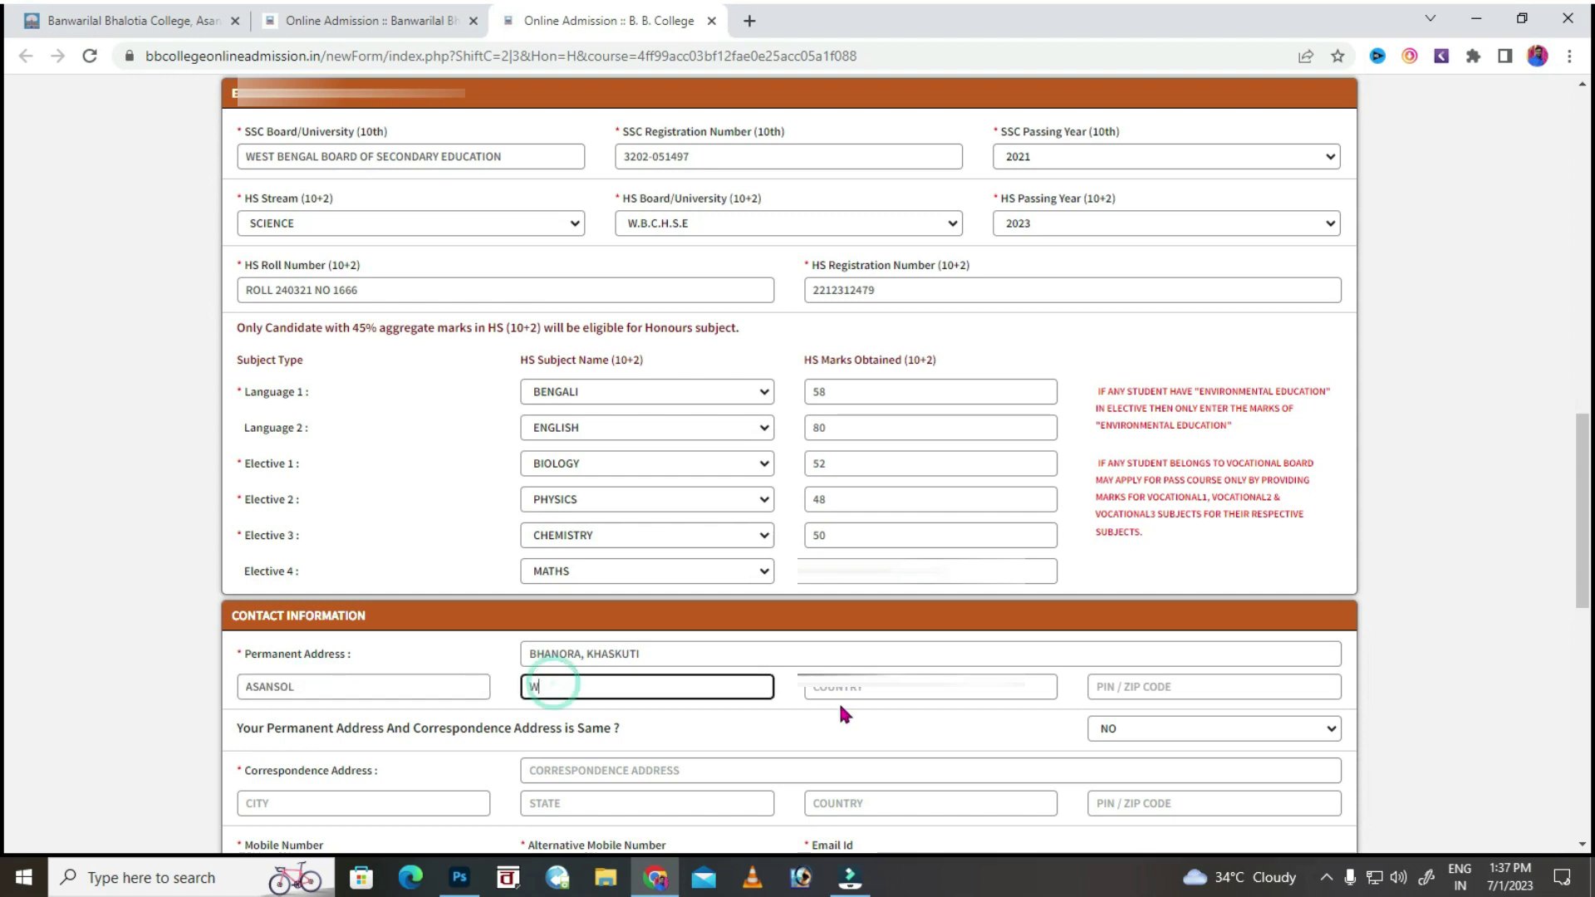
text(EST BENGAL)
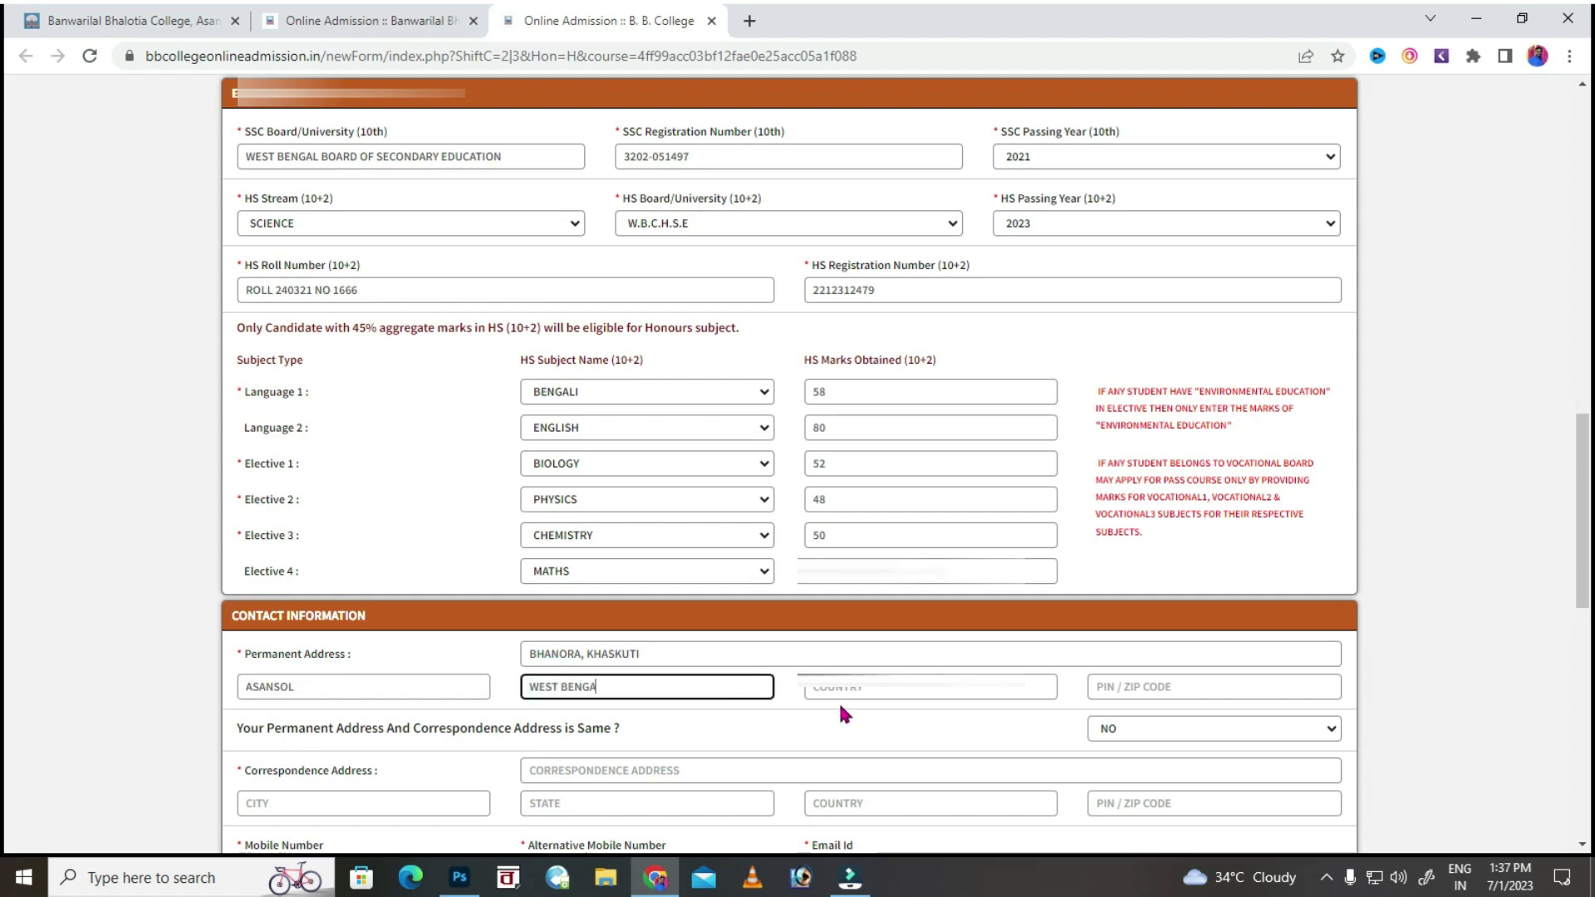
click(1023, 697)
text(INDIA)
click(1122, 690)
text(713334)
Set the same-address option to YES, then enter the applicant's mobile numbers and paste their e-mail address.
key(Tab)
key(y)
key(Tab)
scroll(4, 463, down, 2)
text(7477777)
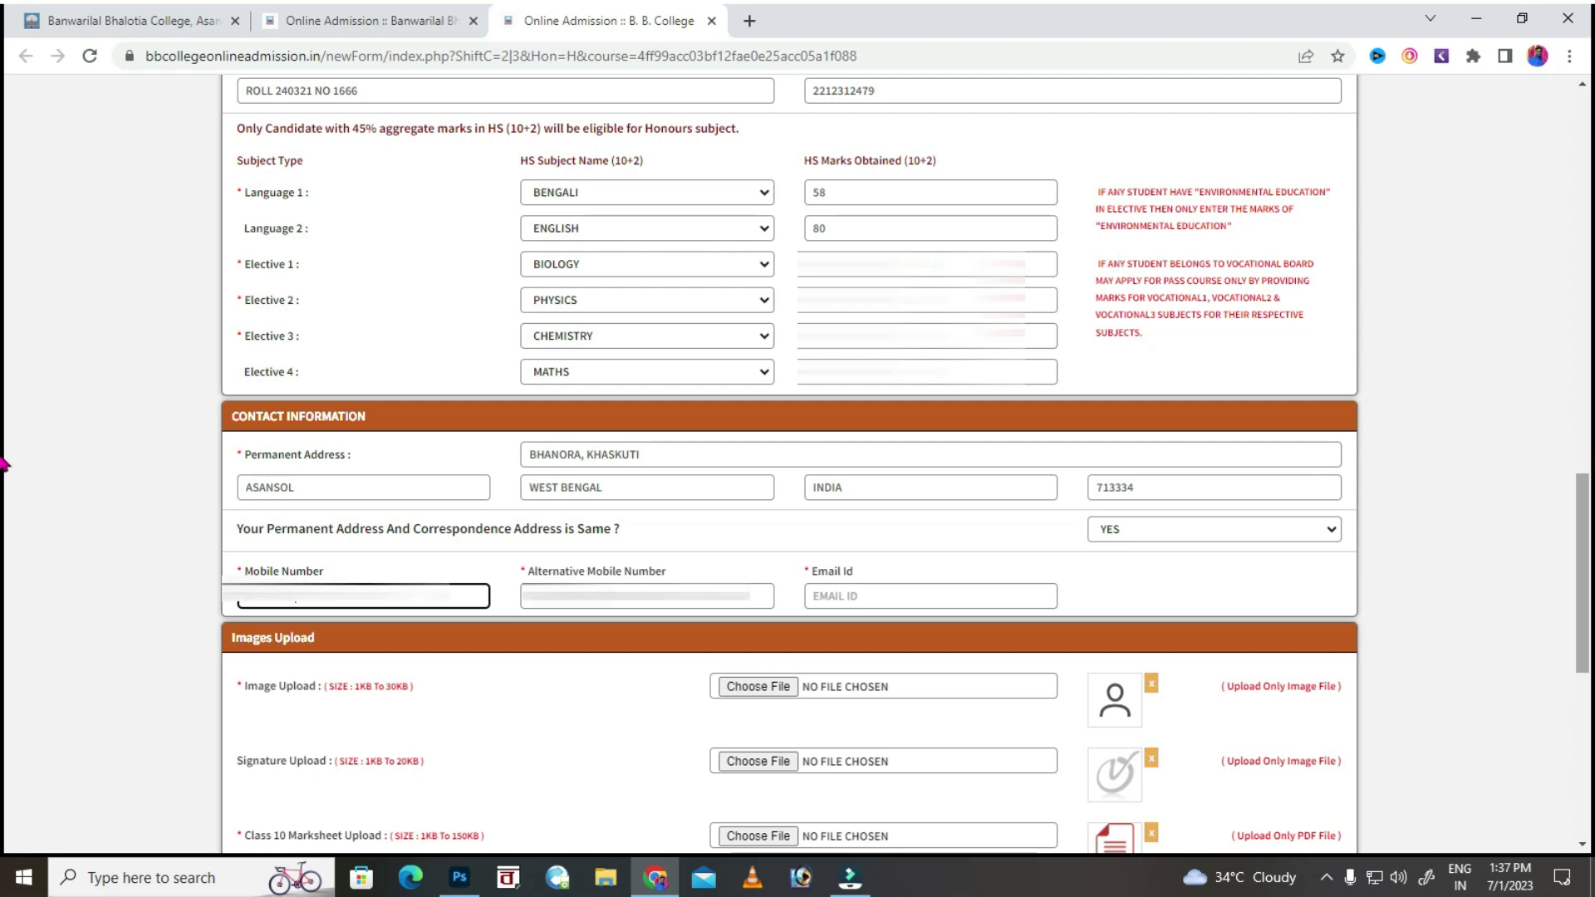
key(Tab)
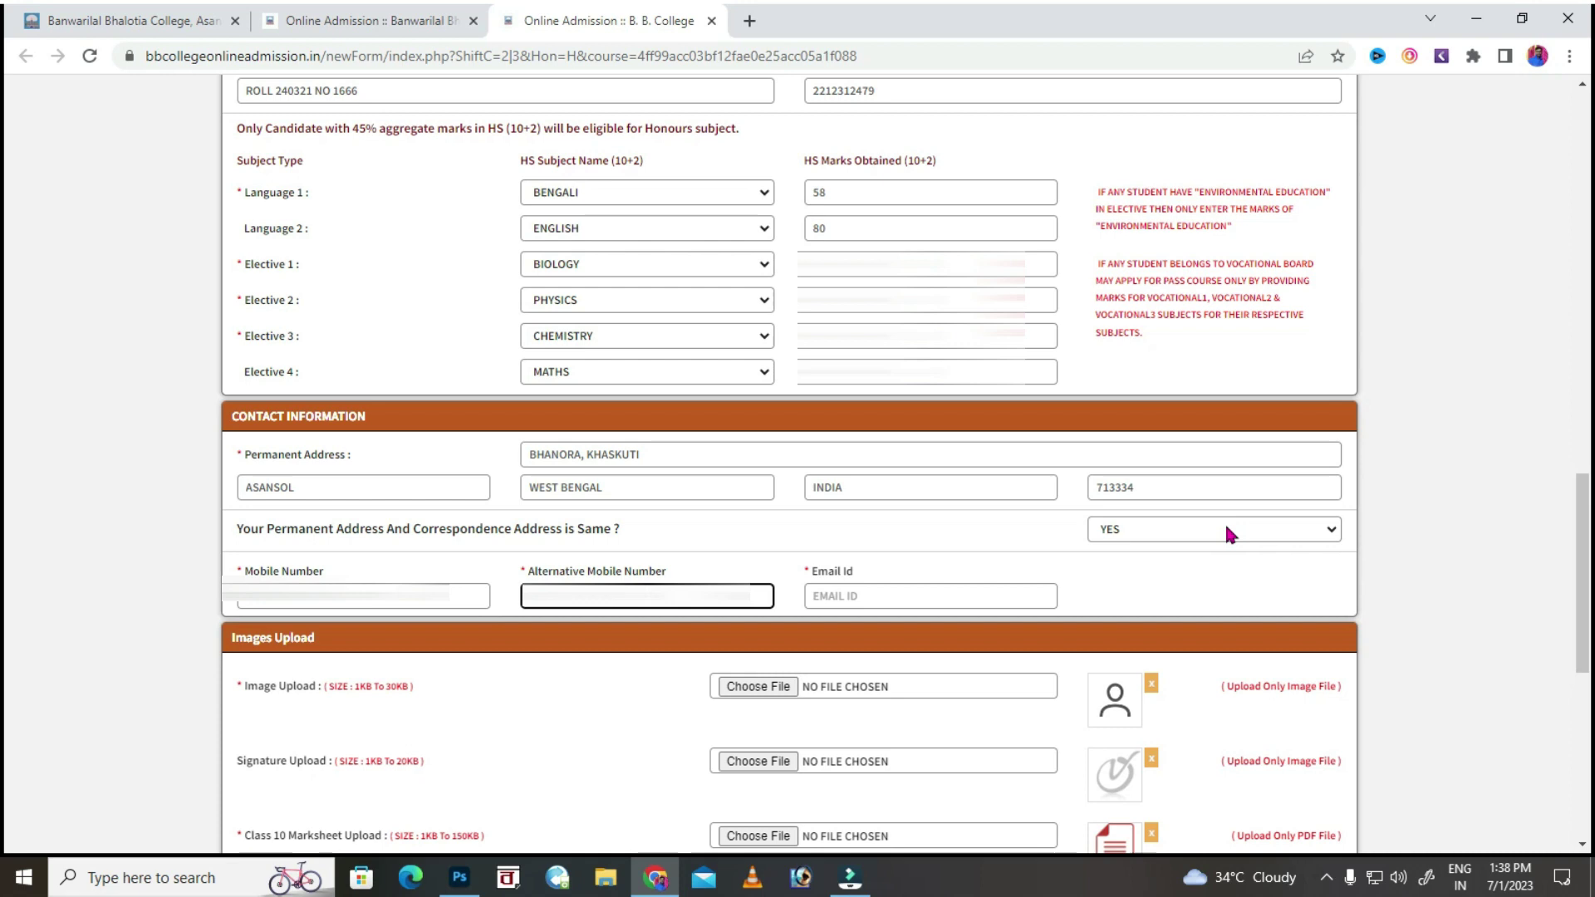
key(Tab)
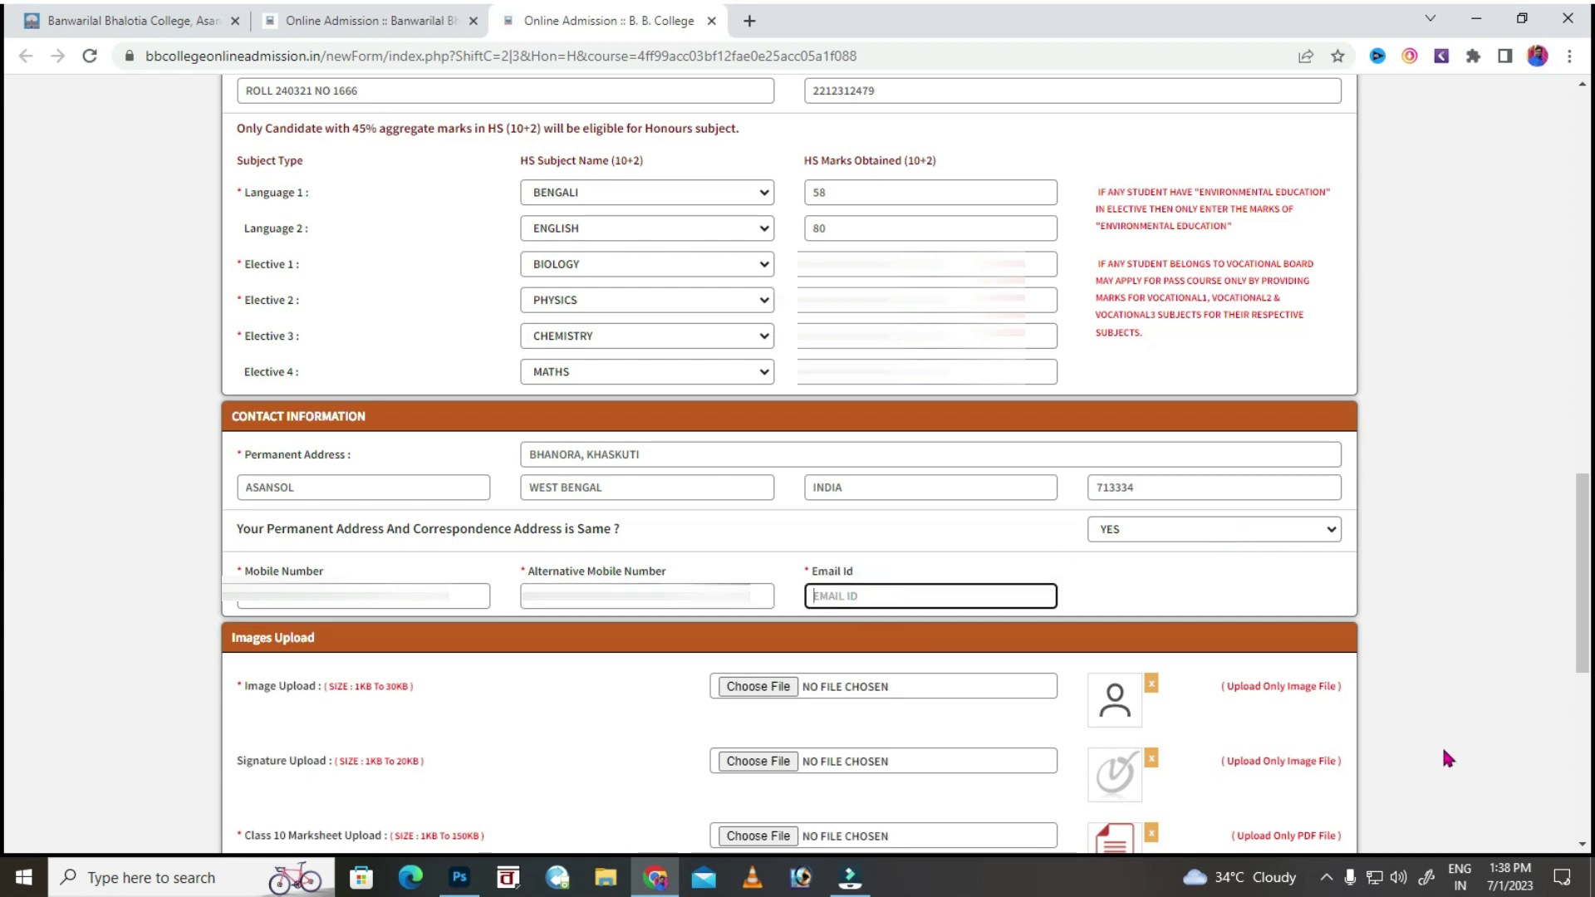
key(ctrl+v)
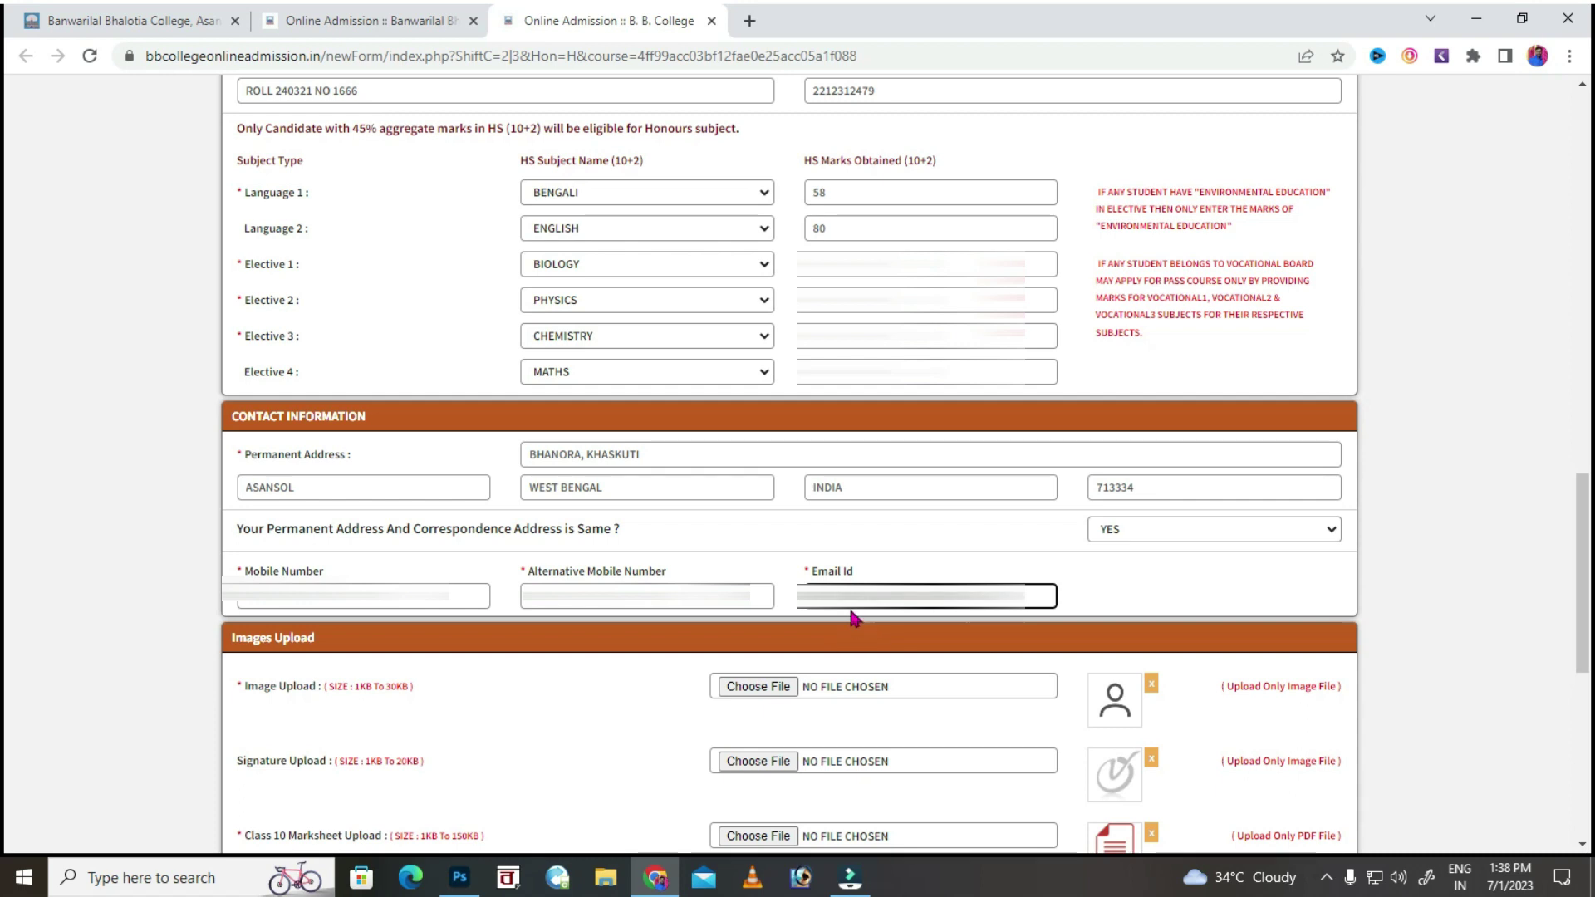
Upload the applicant's photo and the singt signature image from the Pictures folder.
scroll(995, 636, down, 1)
click(756, 586)
scroll(320, 249, up, 3)
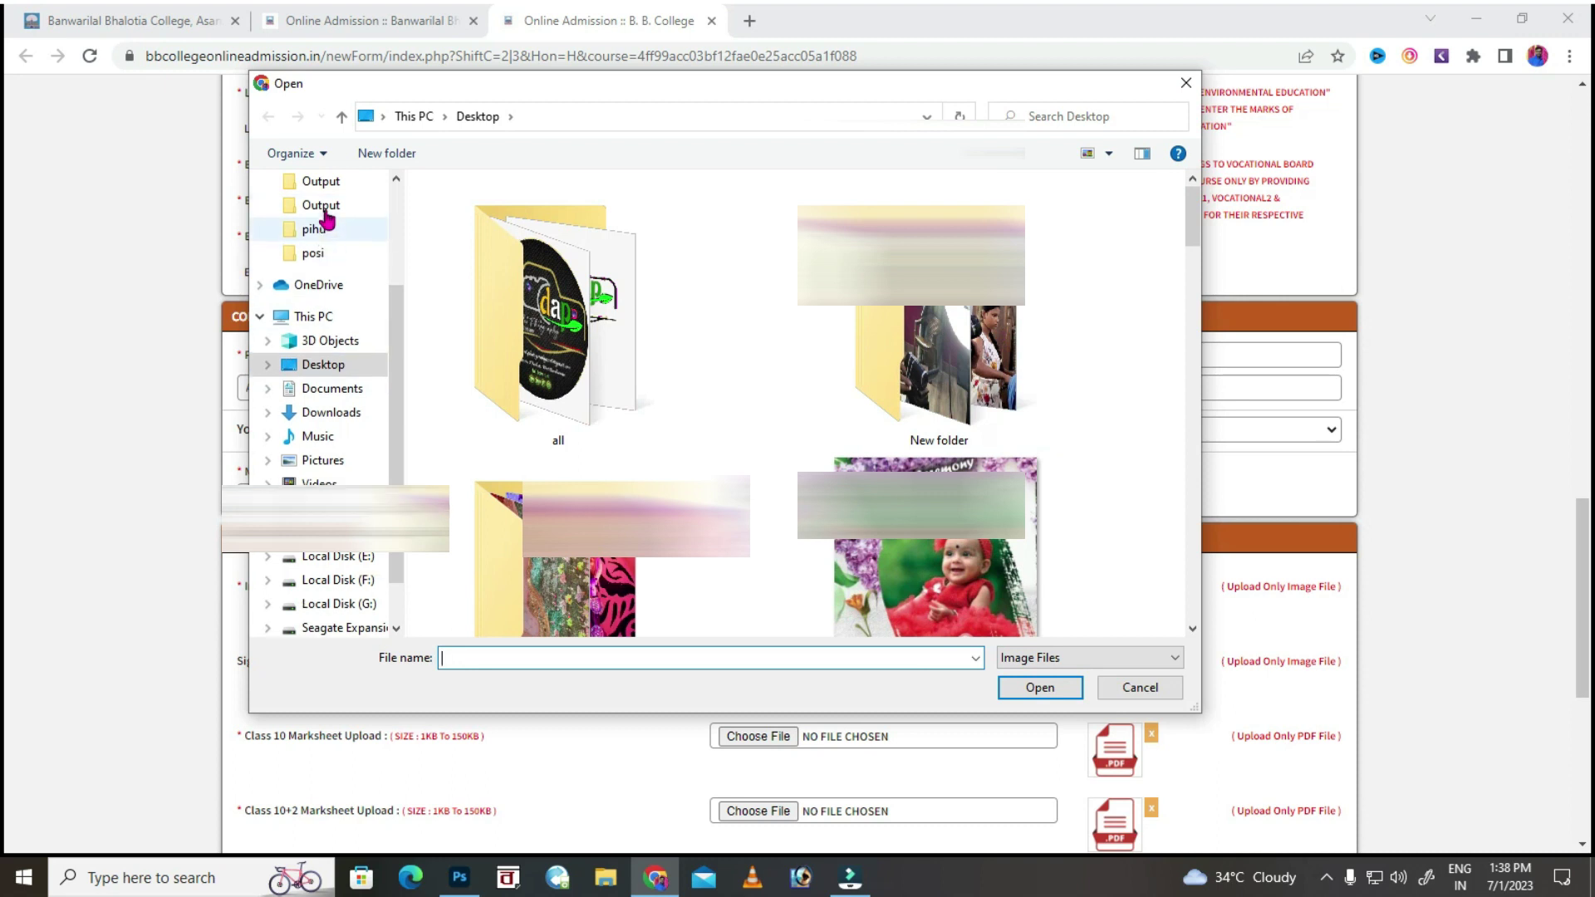
click(322, 205)
click(584, 366)
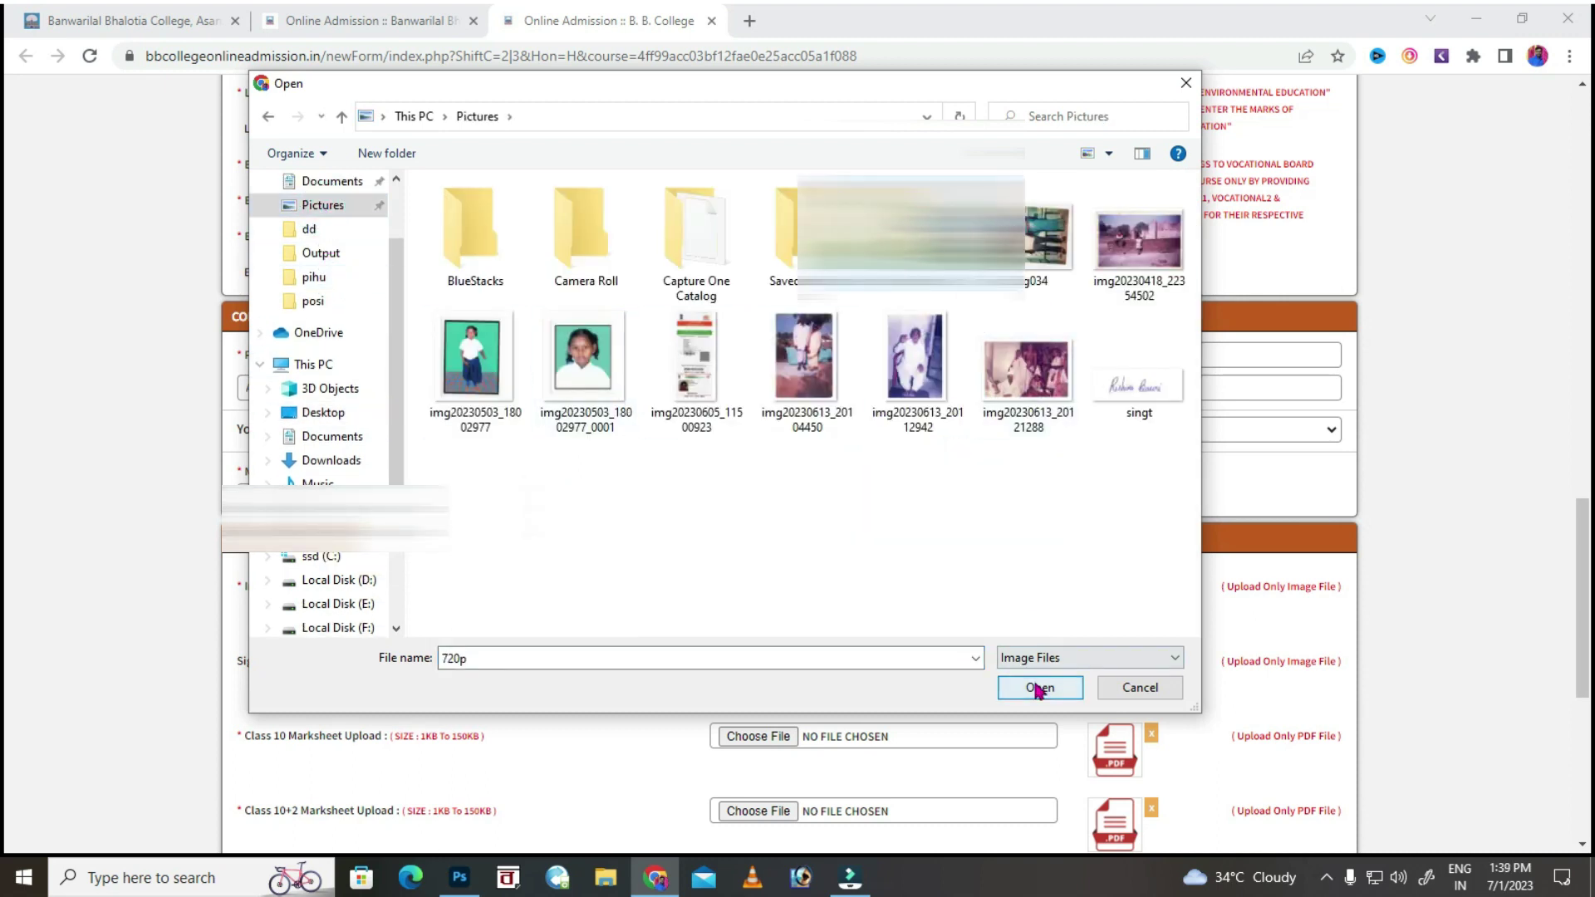
click(1038, 686)
scroll(745, 573, down, 1)
click(745, 573)
click(1115, 662)
click(1038, 686)
Attach the mp PDF as the Class 10 marksheet and bring up File Explorer.
scroll(944, 556, down, 1)
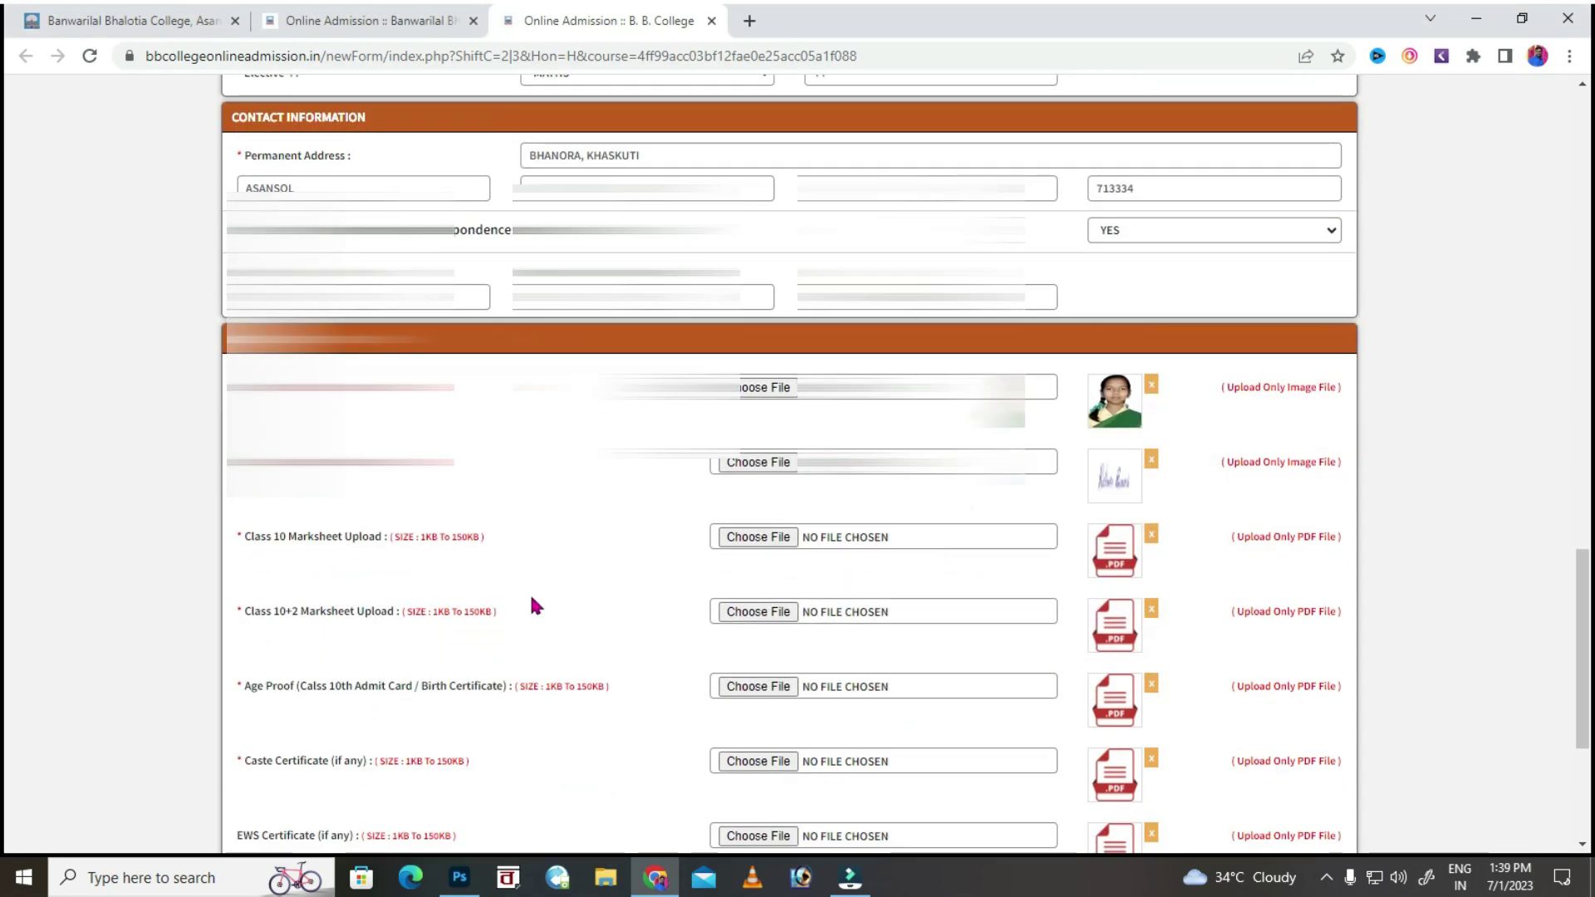
click(729, 536)
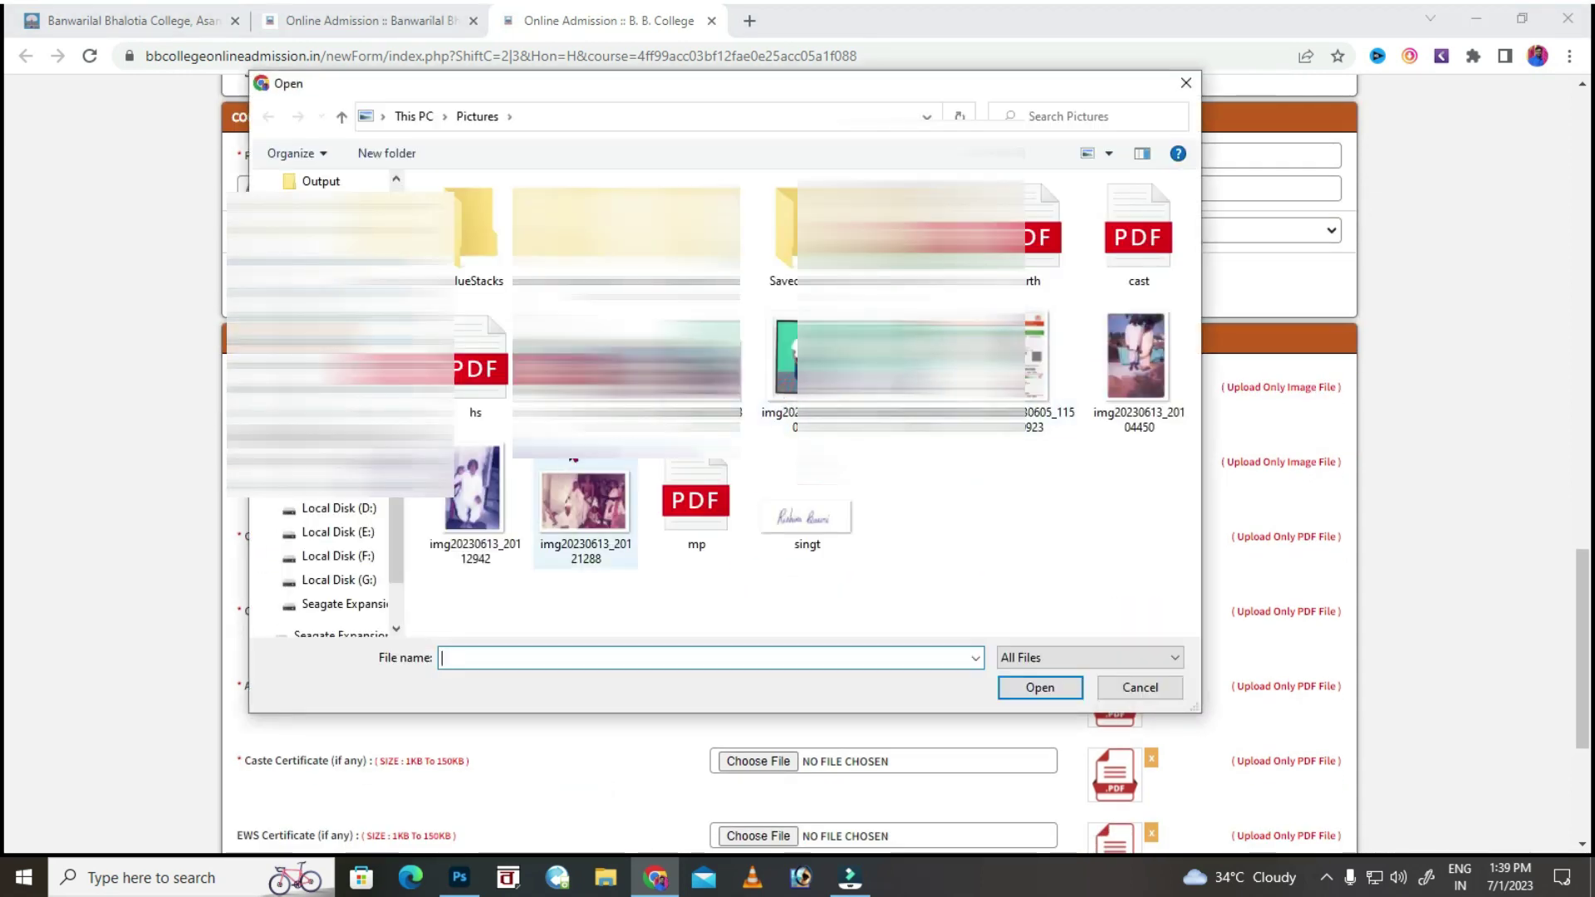
click(697, 499)
click(1038, 688)
key(super+e)
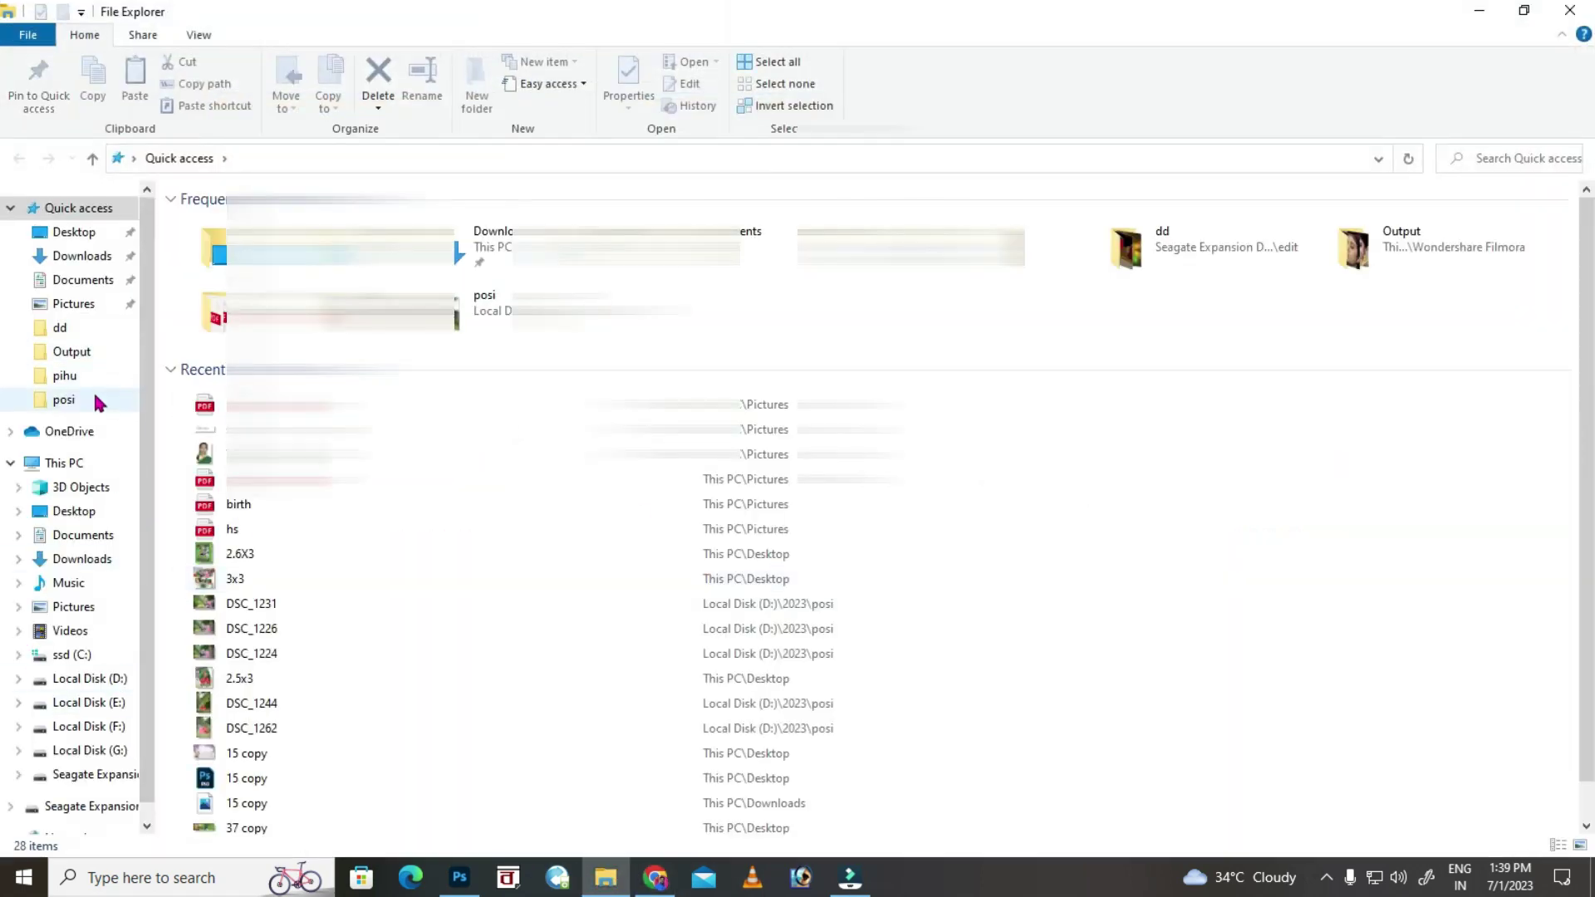
Preview the mp PDF from Pictures in Edge to confirm it's the marksheet, then close everything.
click(79, 304)
scroll(828, 485, down, 3)
click(690, 738)
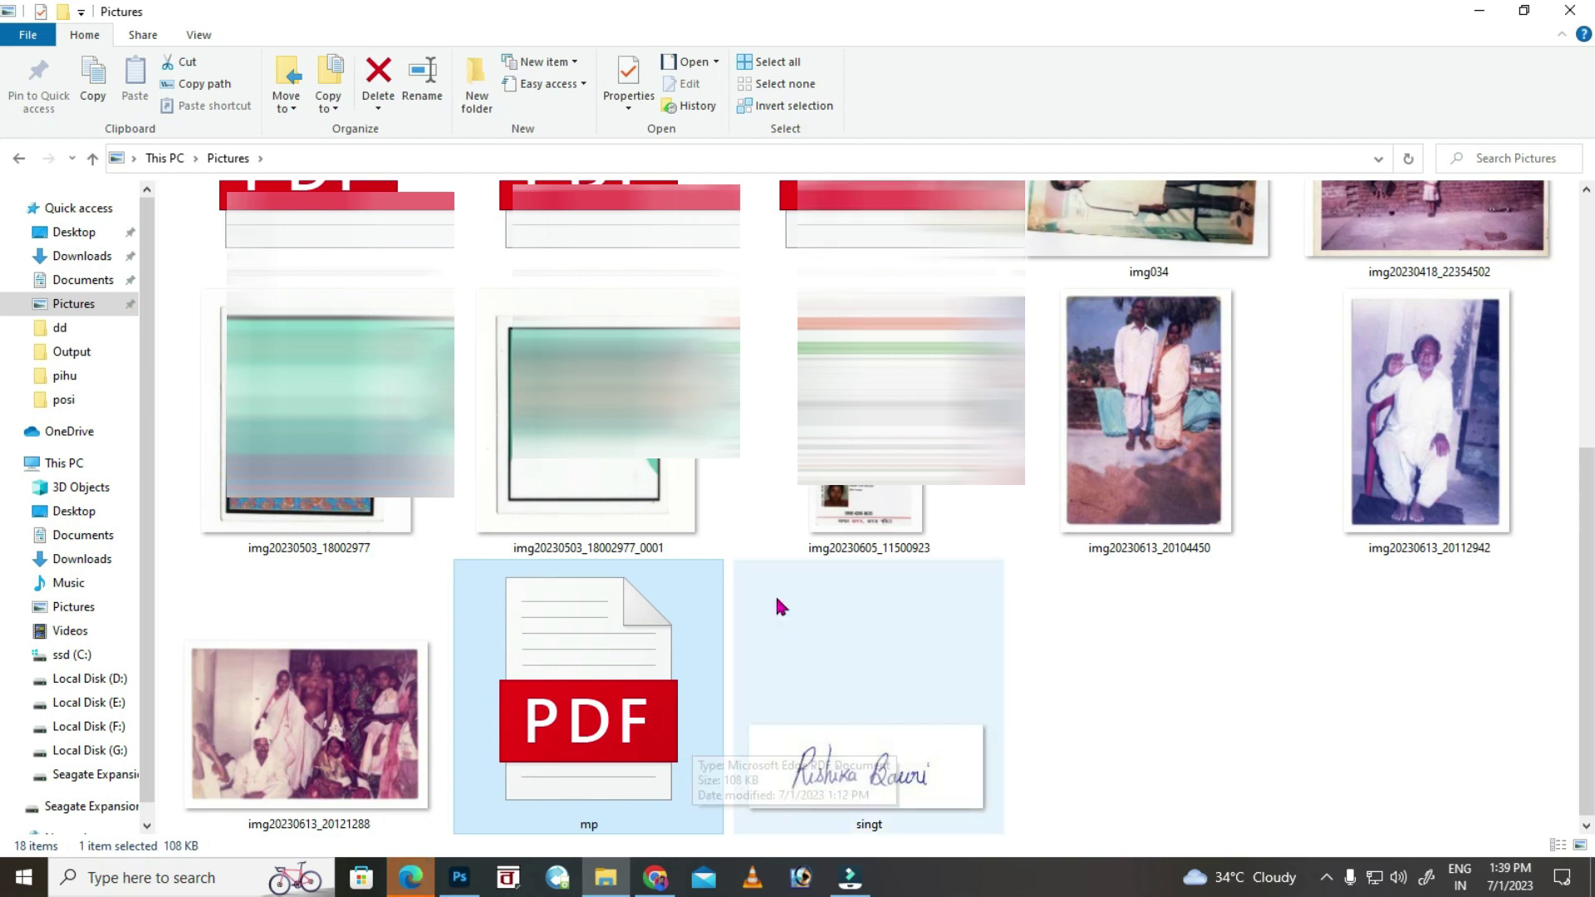
double_click(571, 586)
click(1062, 112)
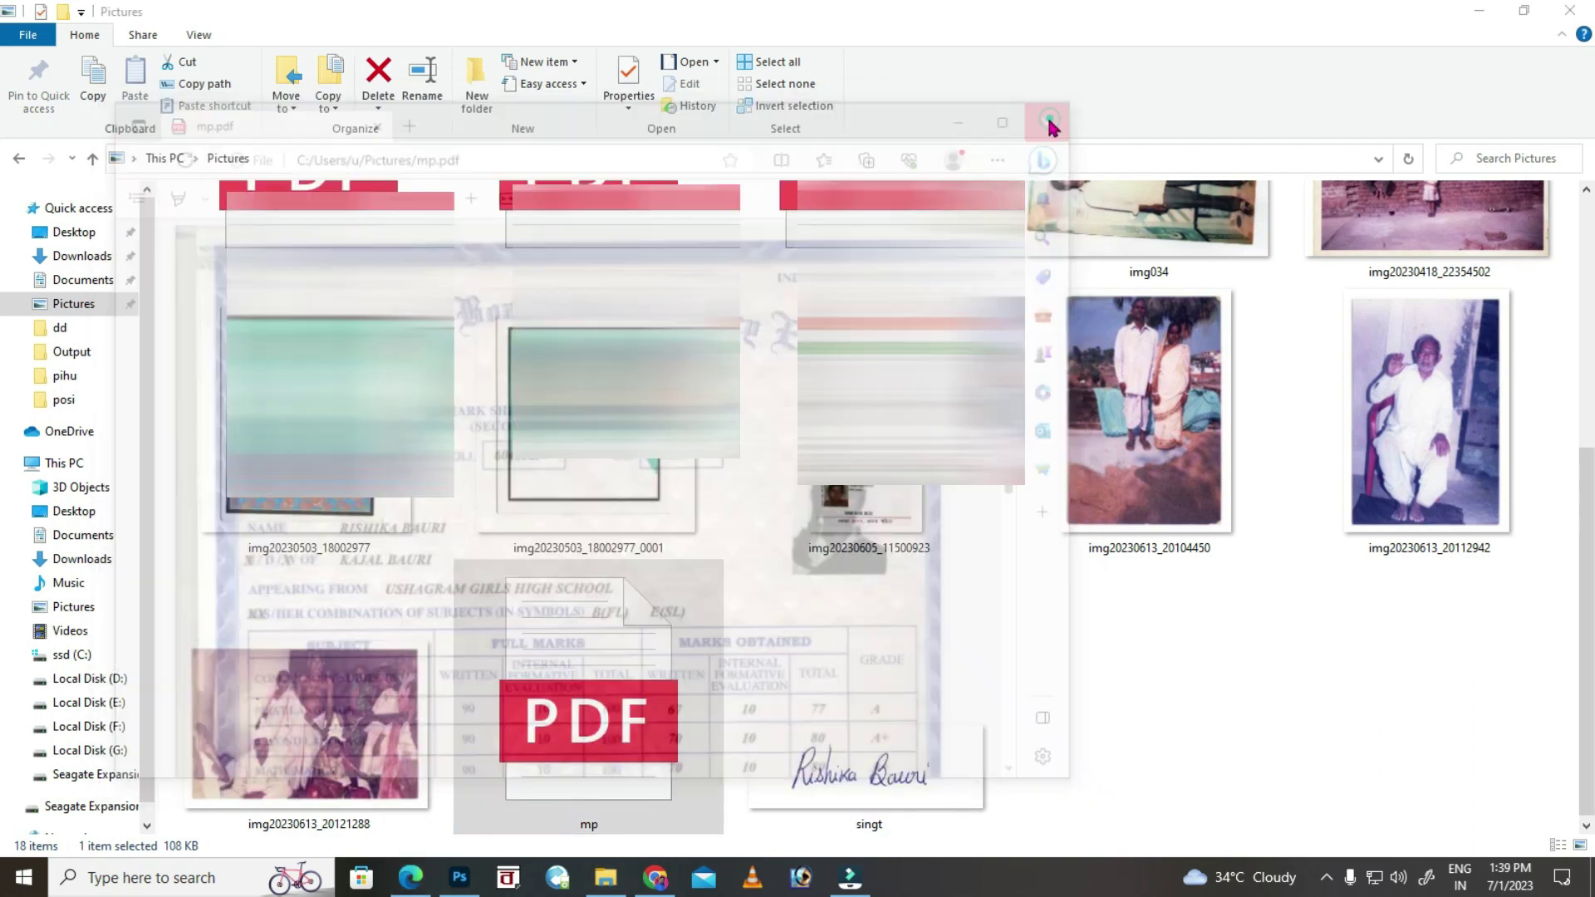
click(1570, 10)
scroll(840, 686, down, 1)
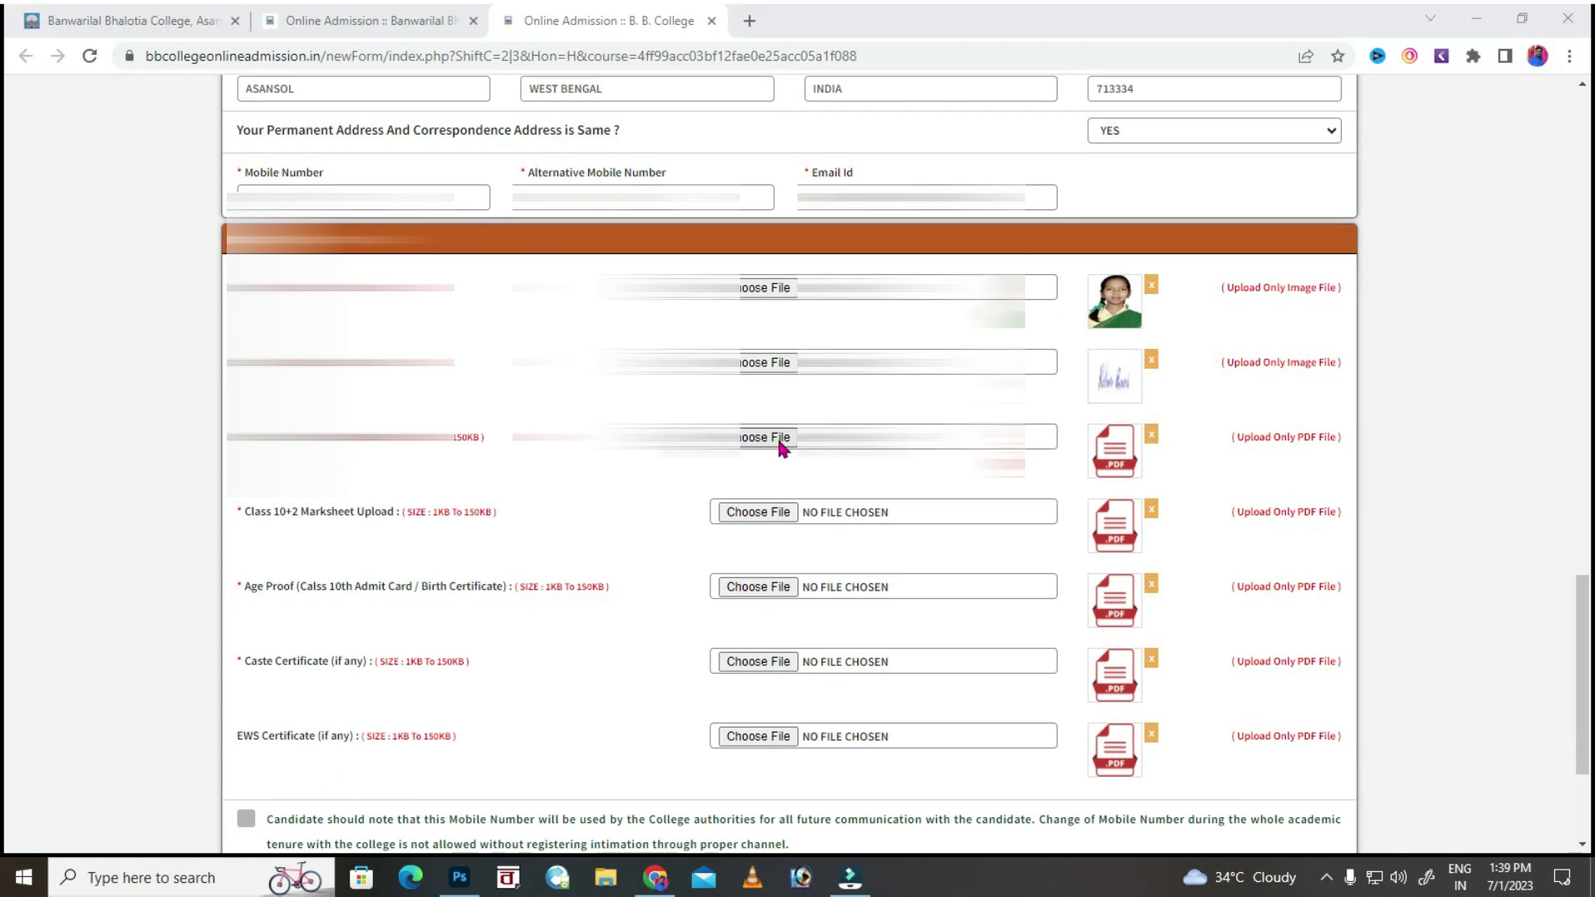
Attach the hs PDF as the Class 10+2 marksheet and the birth PDF as age proof.
click(774, 515)
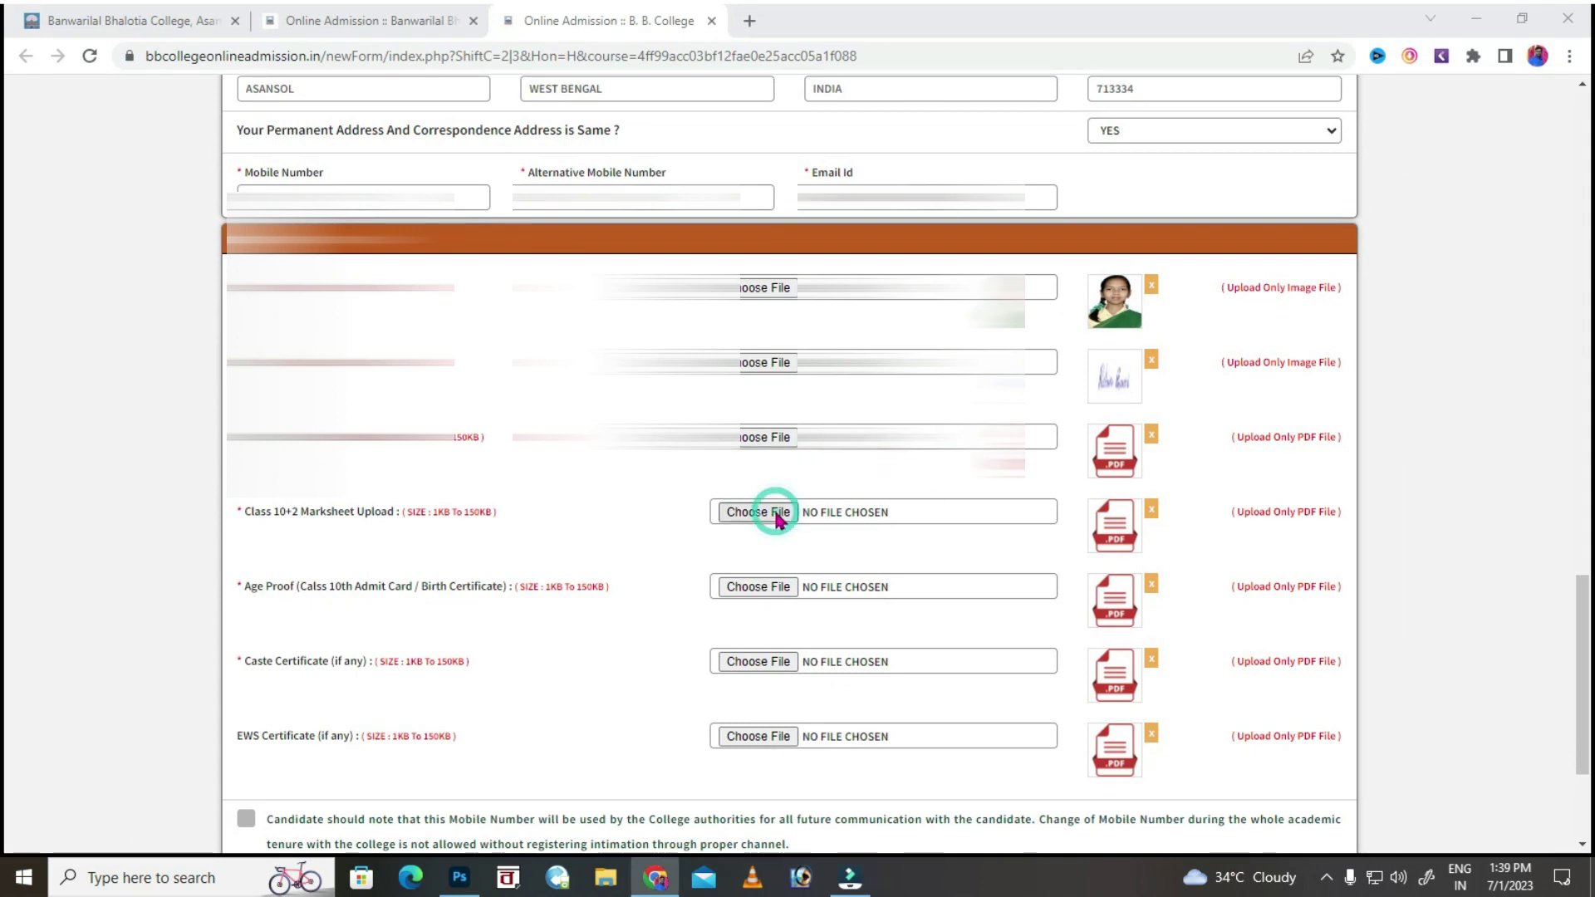
click(1140, 689)
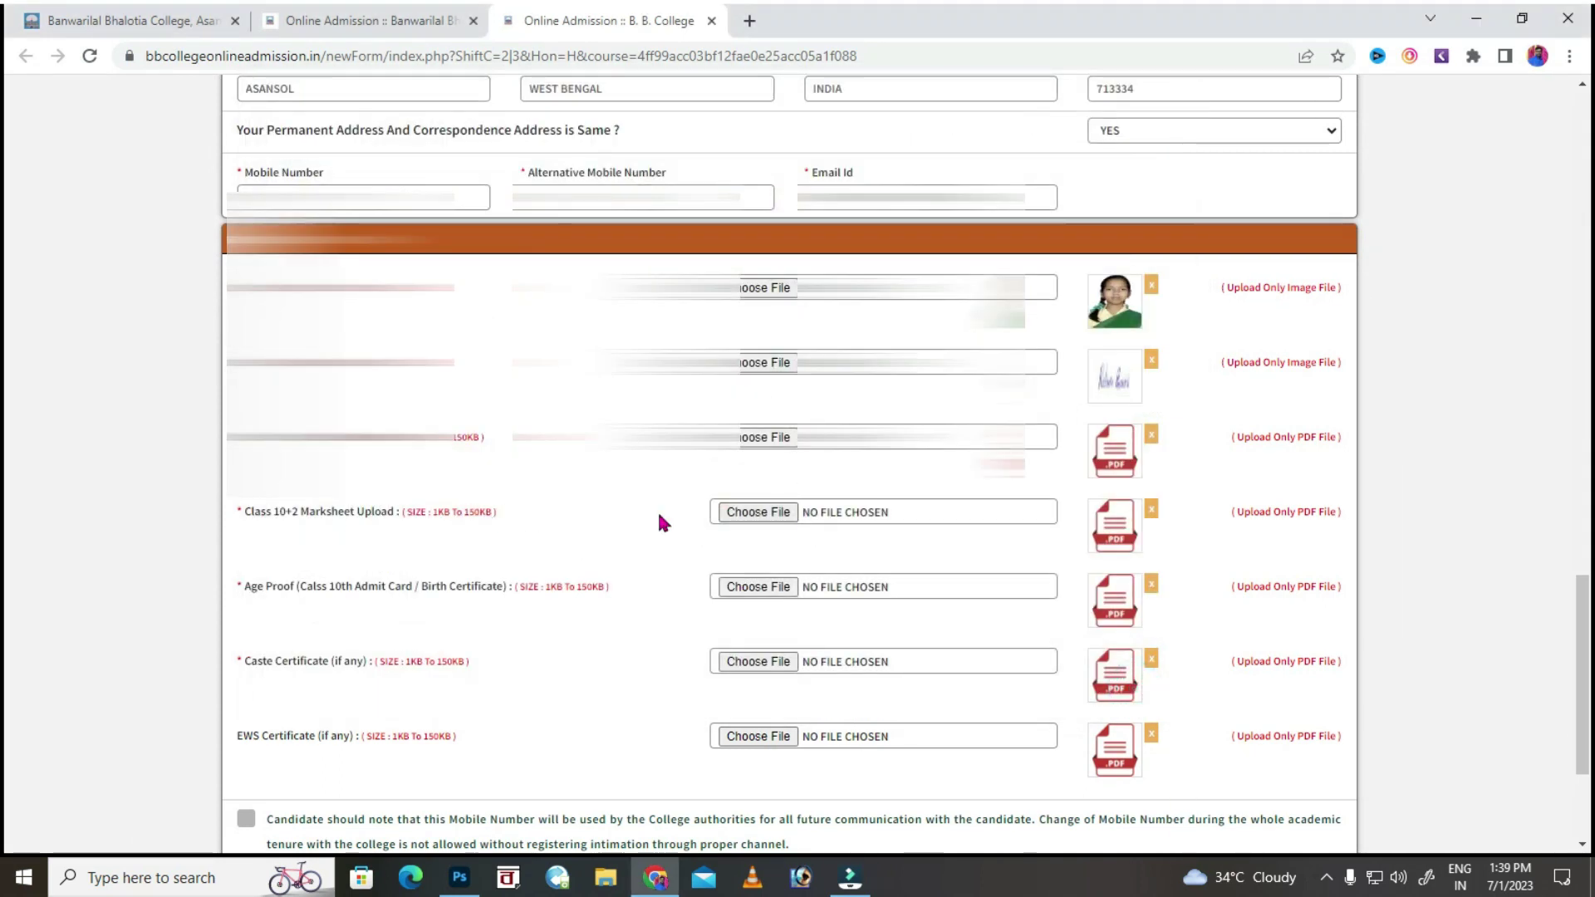
click(760, 515)
click(491, 386)
click(1038, 687)
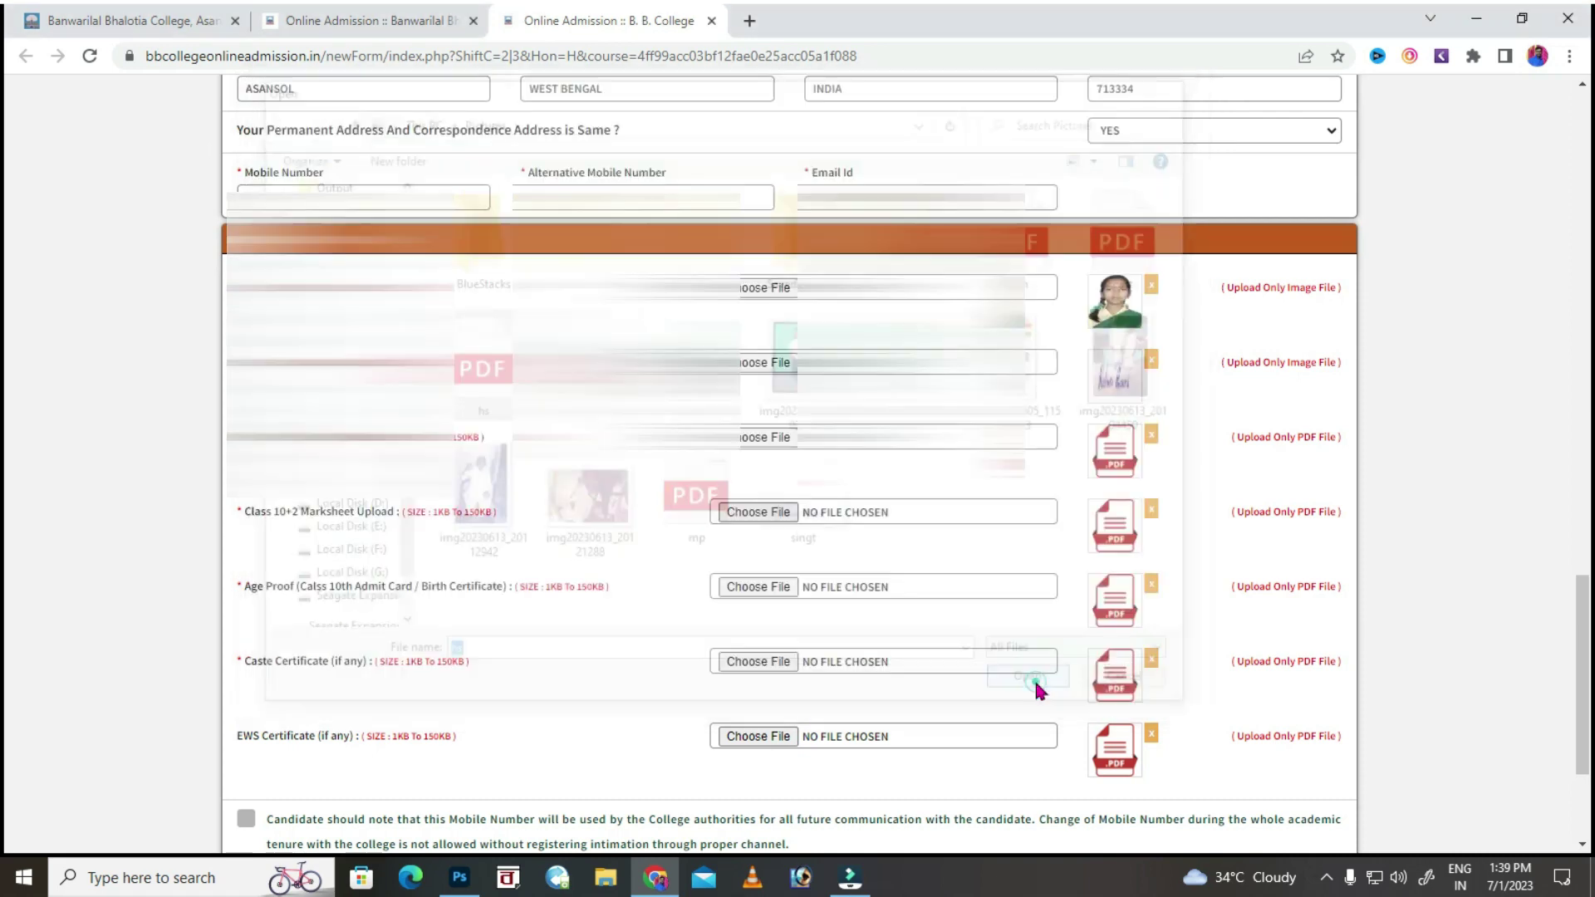
click(754, 590)
click(1034, 236)
click(1038, 687)
Attach the cast PDF as caste certificate, tick all four declarations, and submit the form.
click(749, 662)
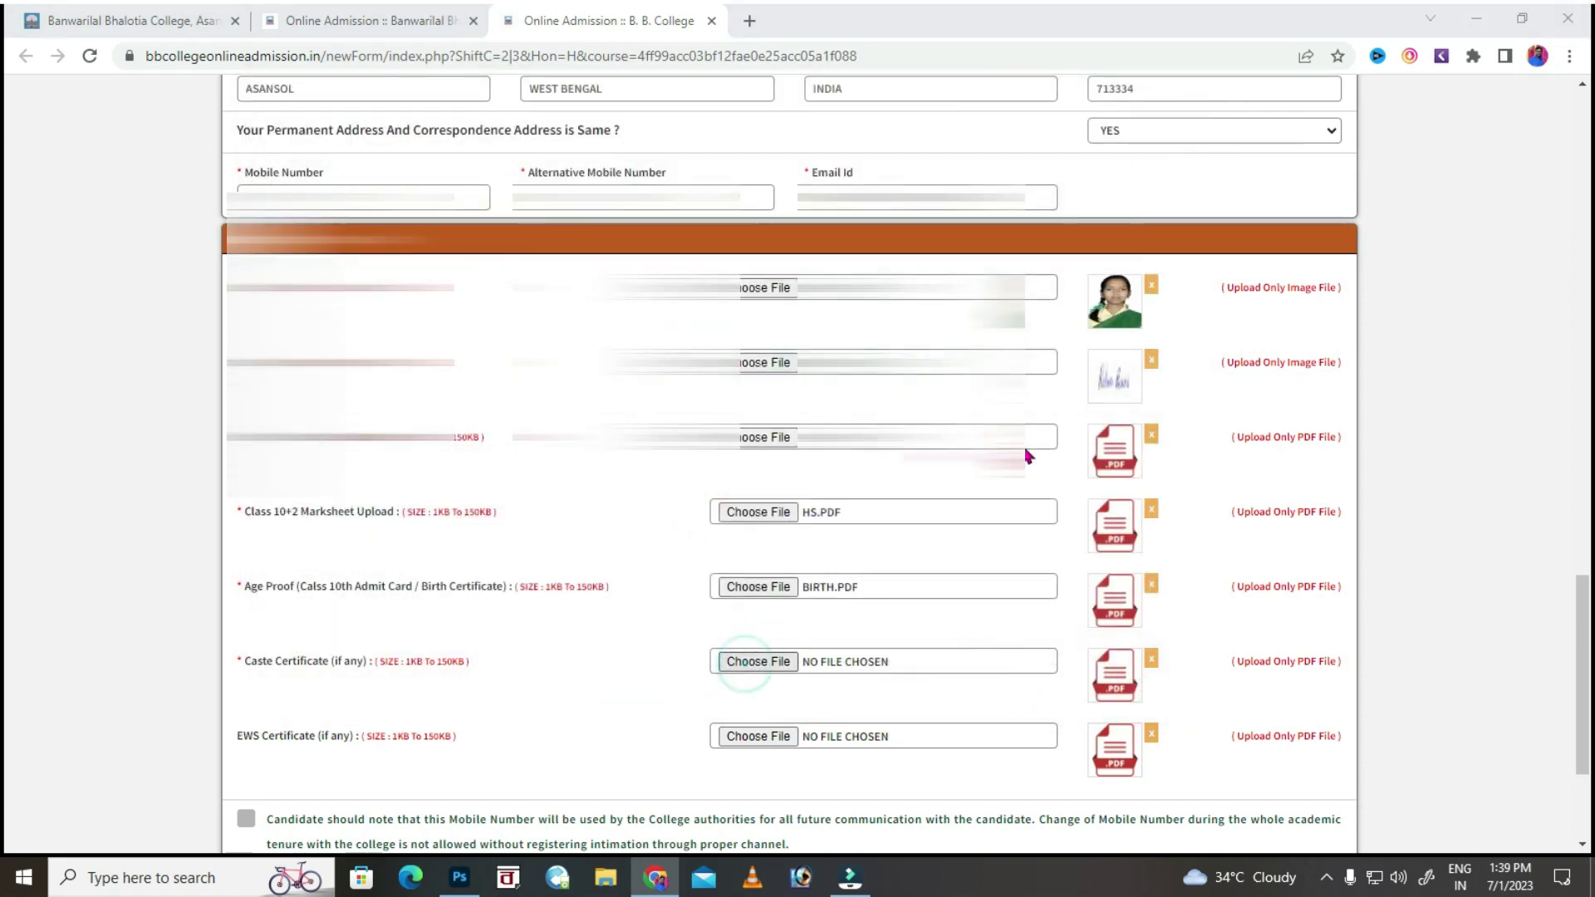
scroll(1053, 523, down, 3)
click(246, 578)
click(245, 634)
click(246, 694)
click(246, 749)
click(1306, 794)
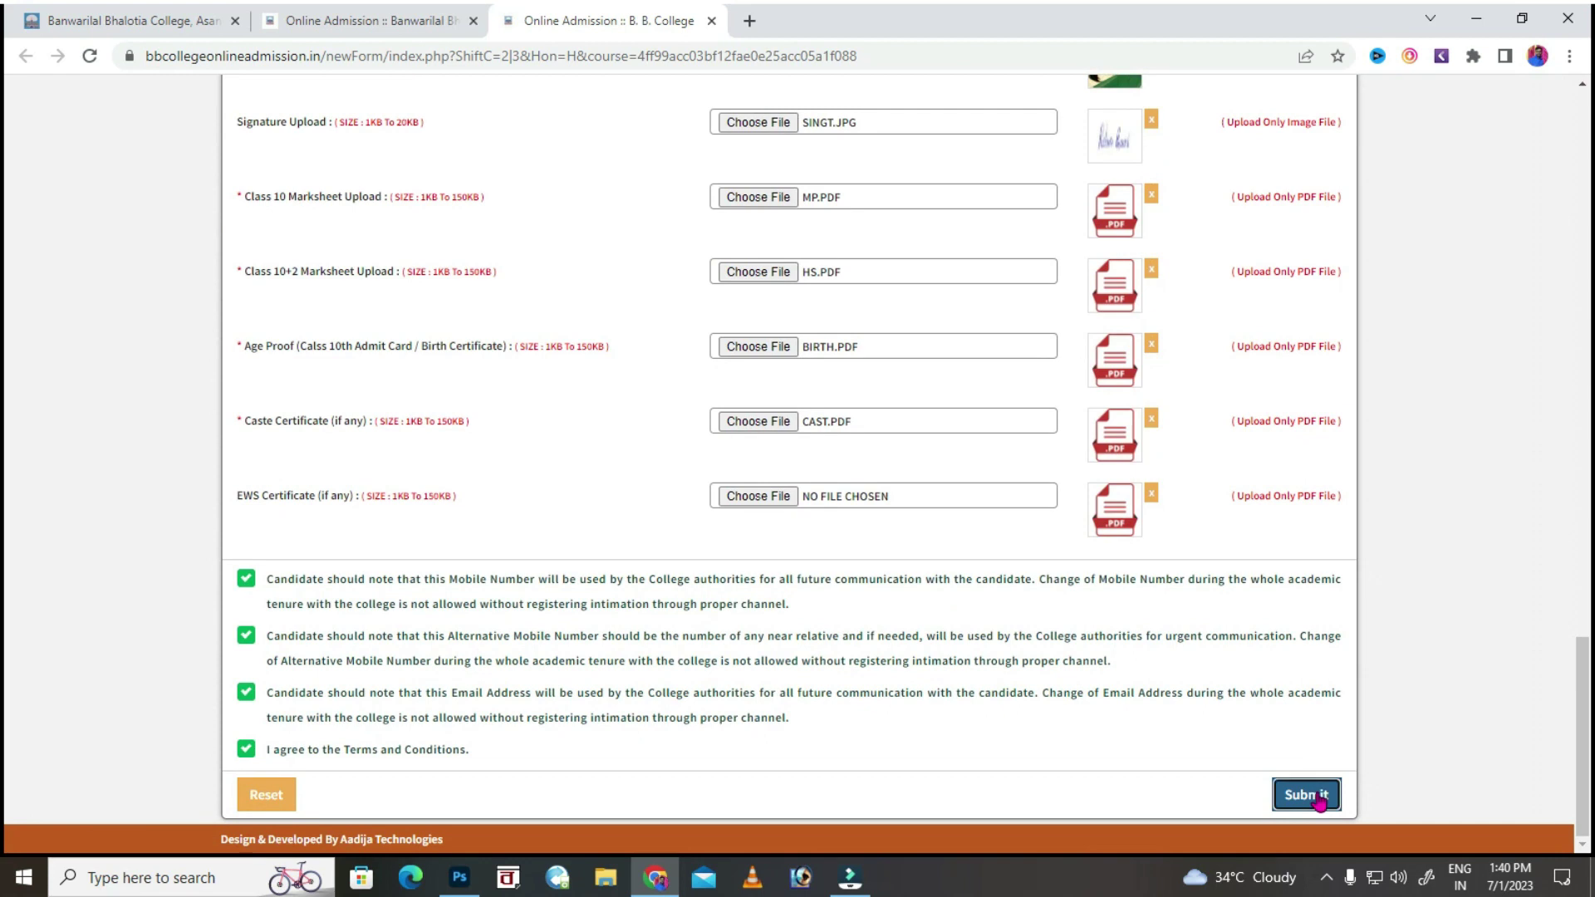
After the duplicate-preferences warning, make Botany the 2nd preference with Chemistry GE1 and English.
click(1304, 794)
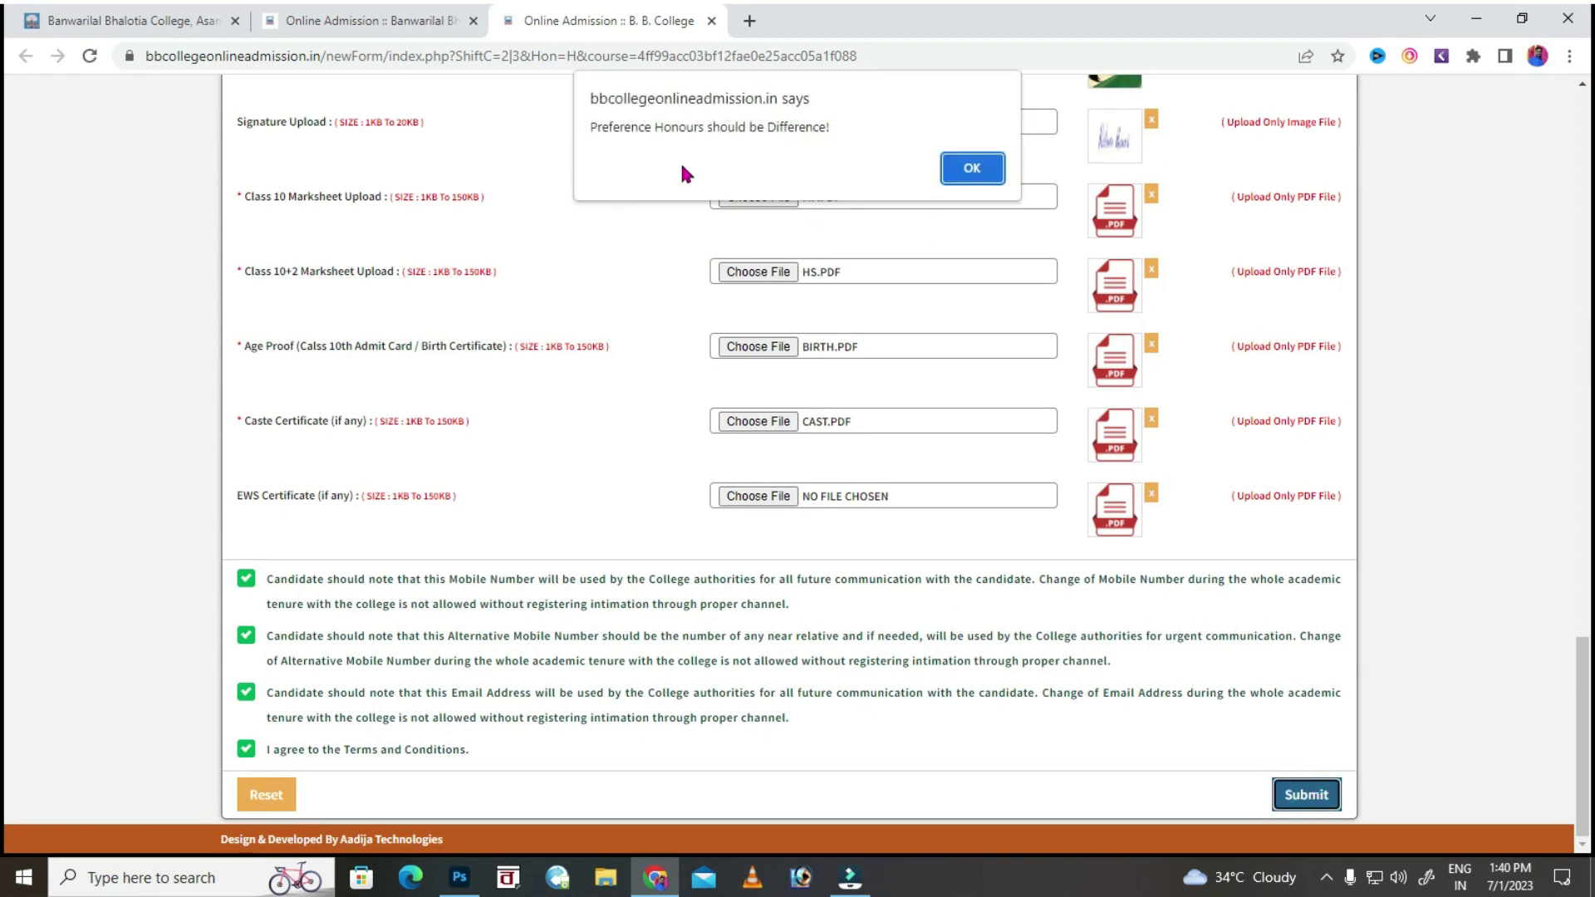
click(965, 167)
click(775, 400)
click(742, 507)
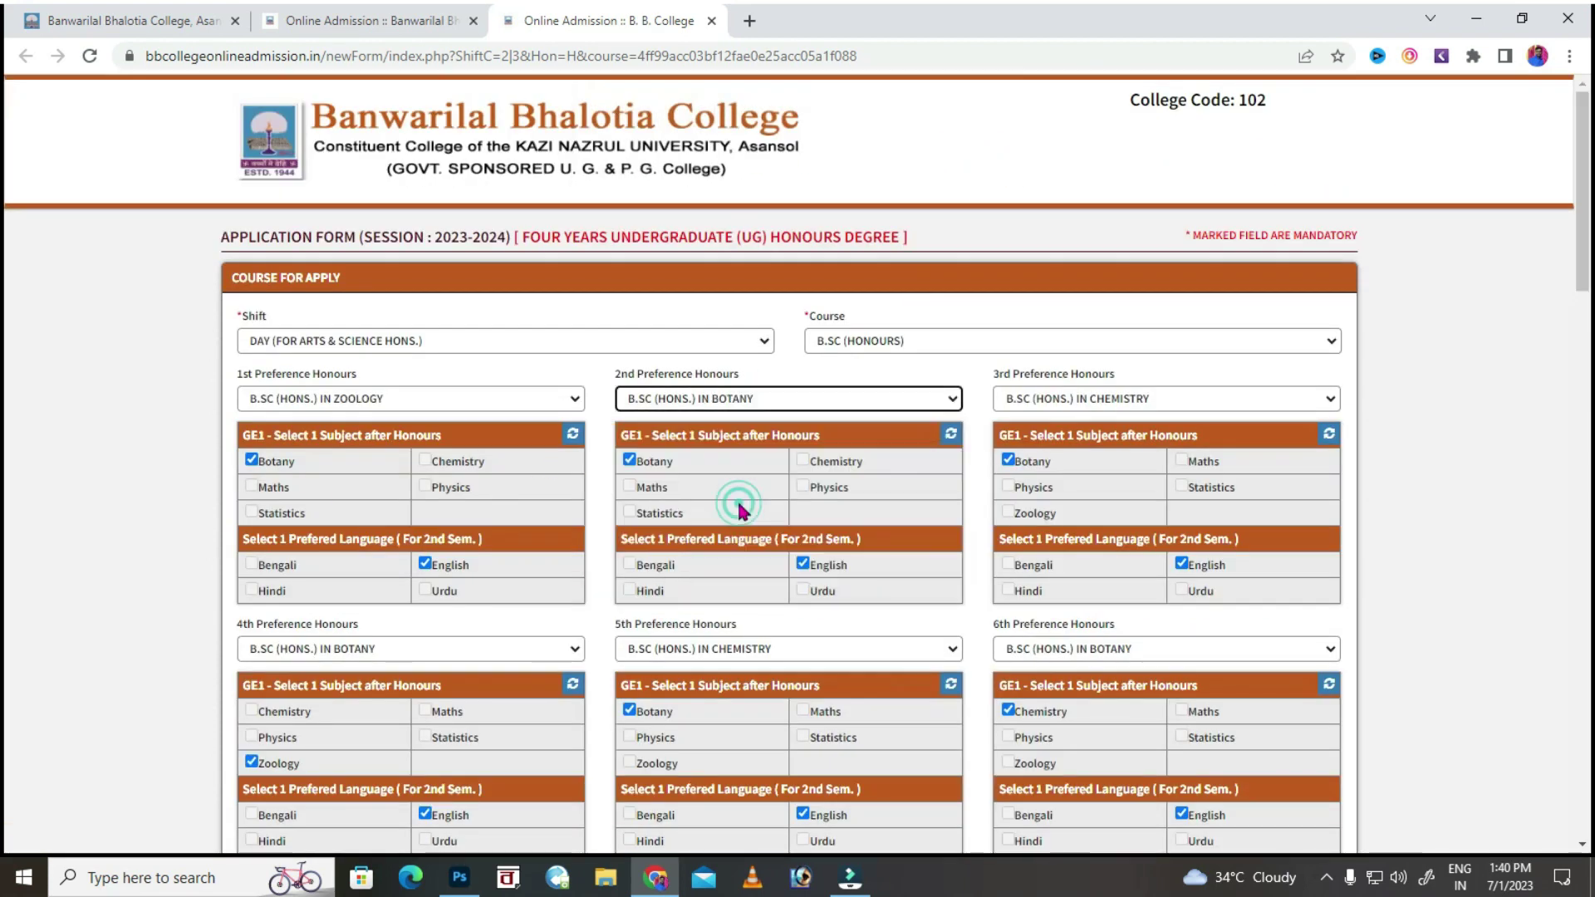
click(951, 433)
click(803, 460)
click(804, 564)
Set Microbiology as 3rd and Chemistry as 4th preference, each with Botany GE1 and English.
click(1143, 406)
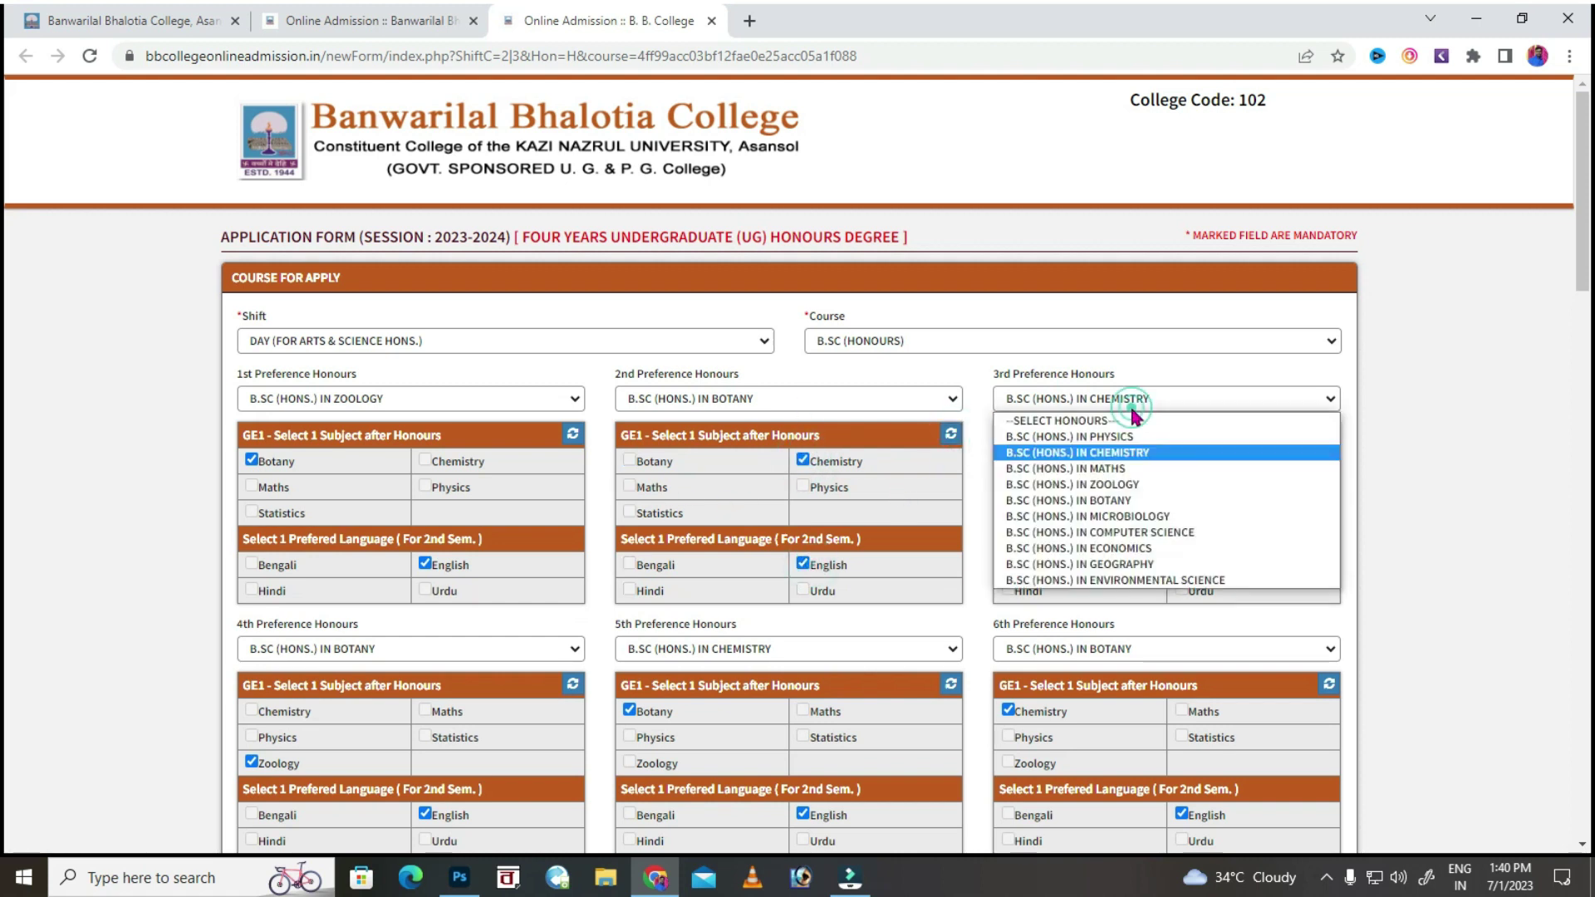
click(1143, 516)
click(1008, 459)
click(1182, 563)
click(350, 652)
click(321, 702)
click(251, 709)
click(425, 814)
Set Physics as 5th preference with Botany GE1 and English, and Maths as 6th preference.
click(773, 649)
click(776, 687)
click(630, 710)
click(803, 813)
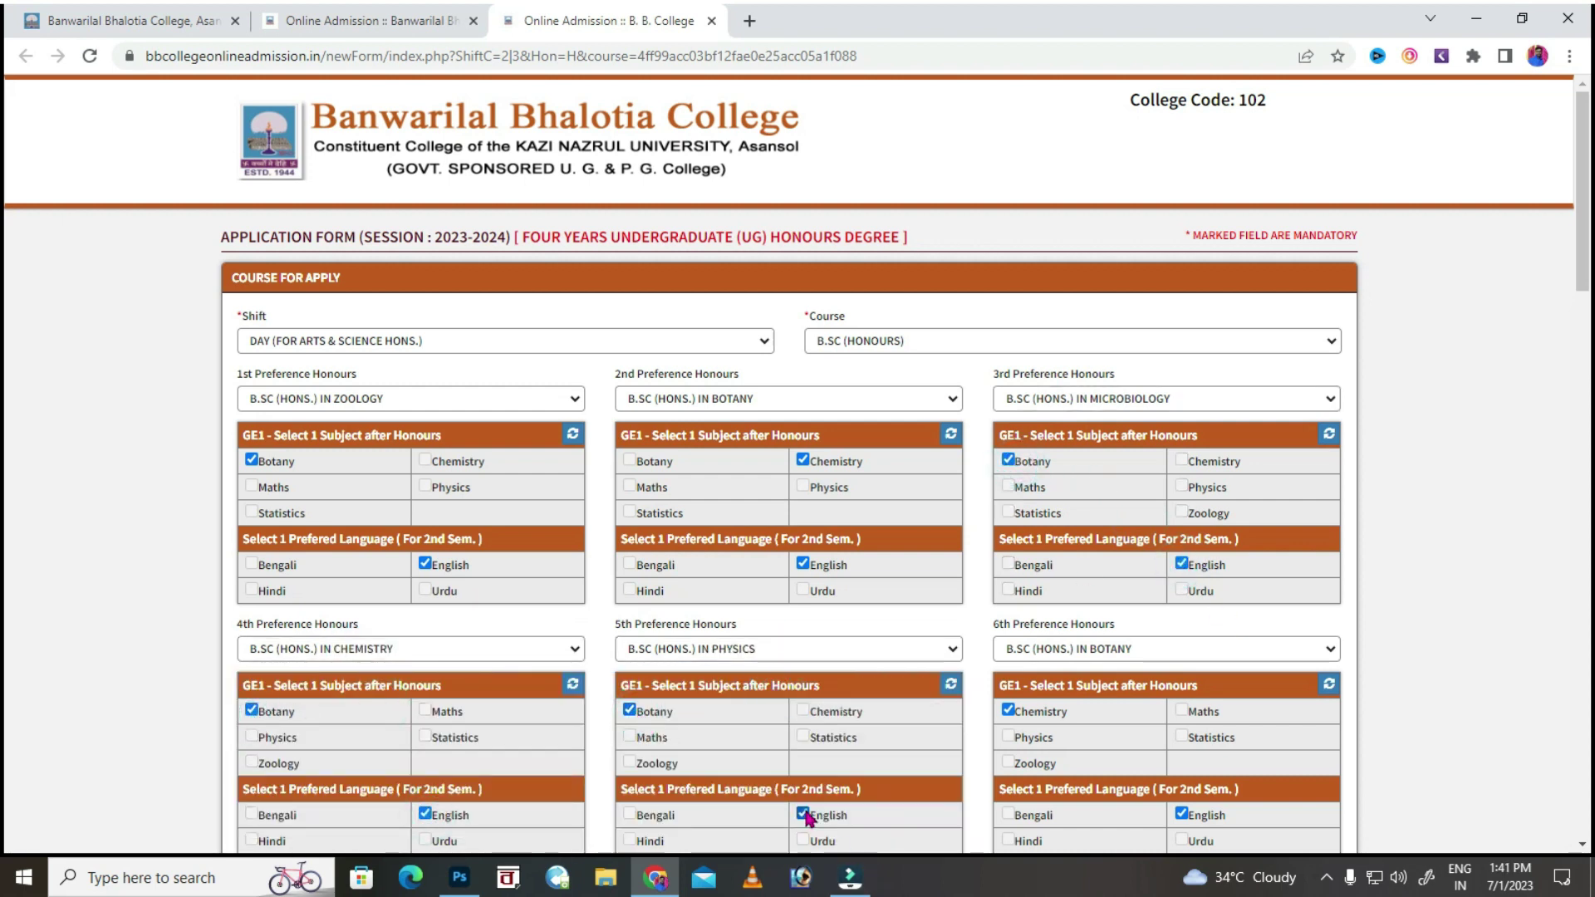
click(1080, 649)
click(1078, 705)
scroll(1077, 704, down, 3)
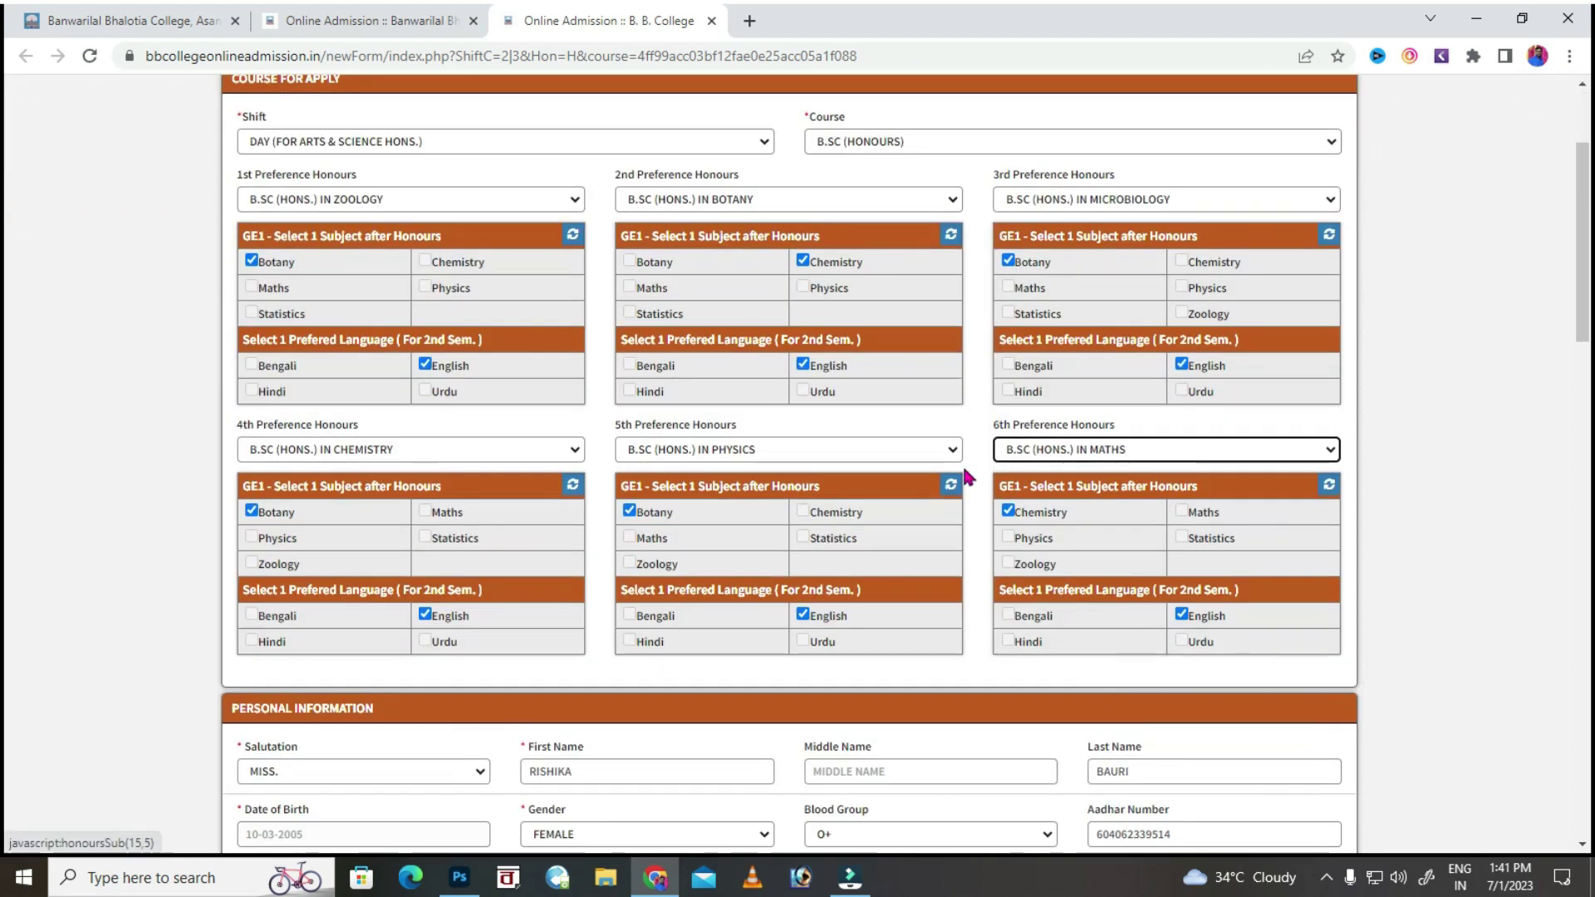
scroll(879, 163, down, 15)
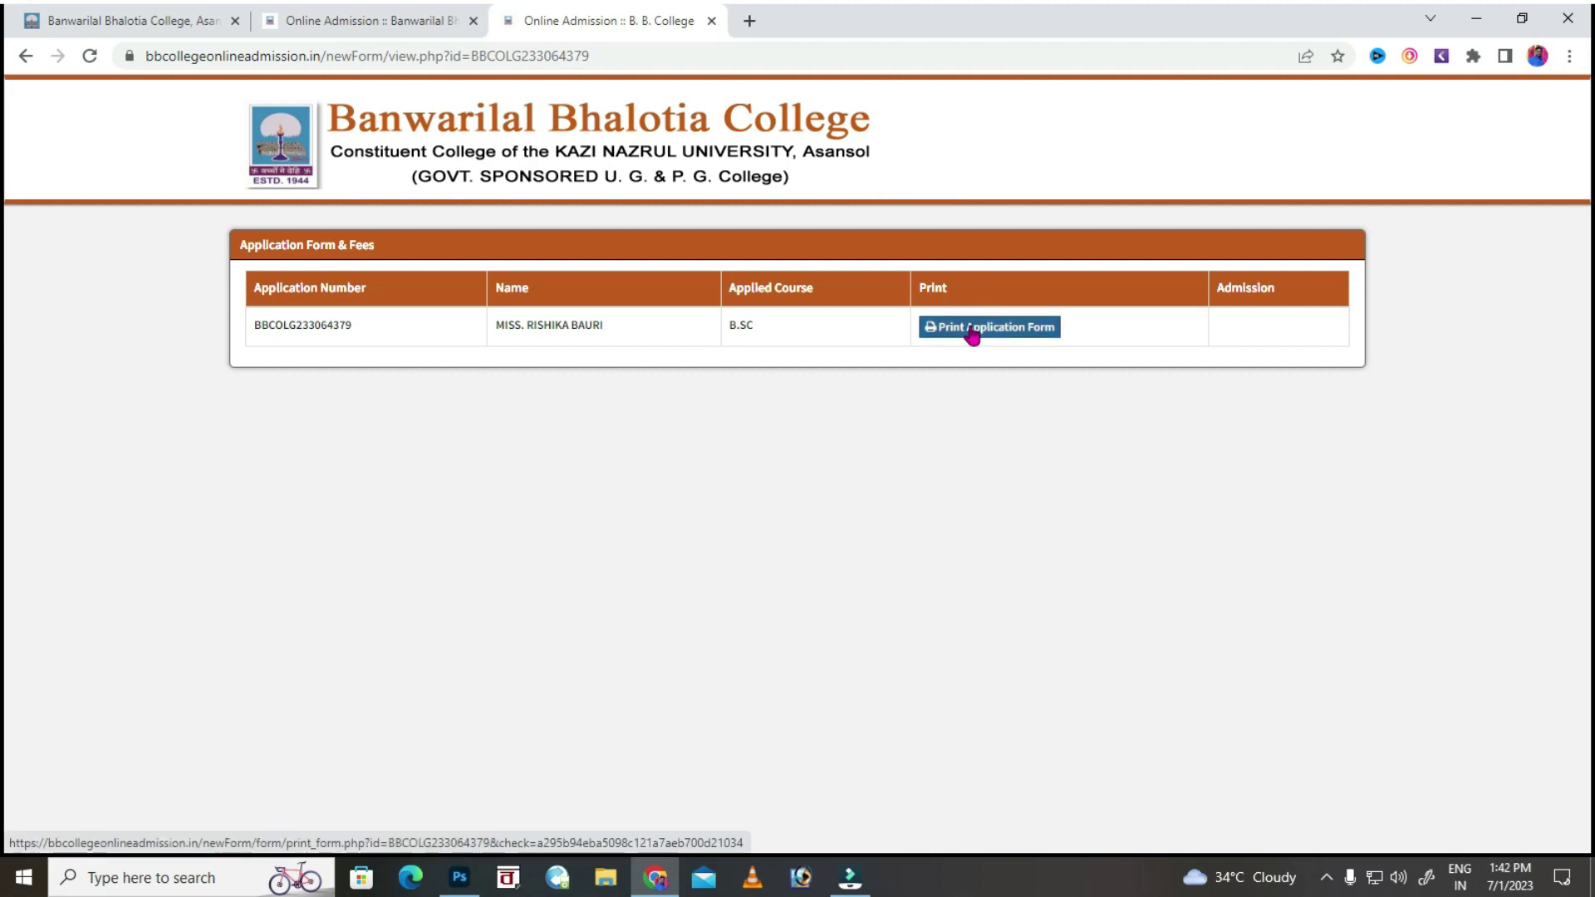
Open the printable application form in a new tab and look it over.
click(970, 332)
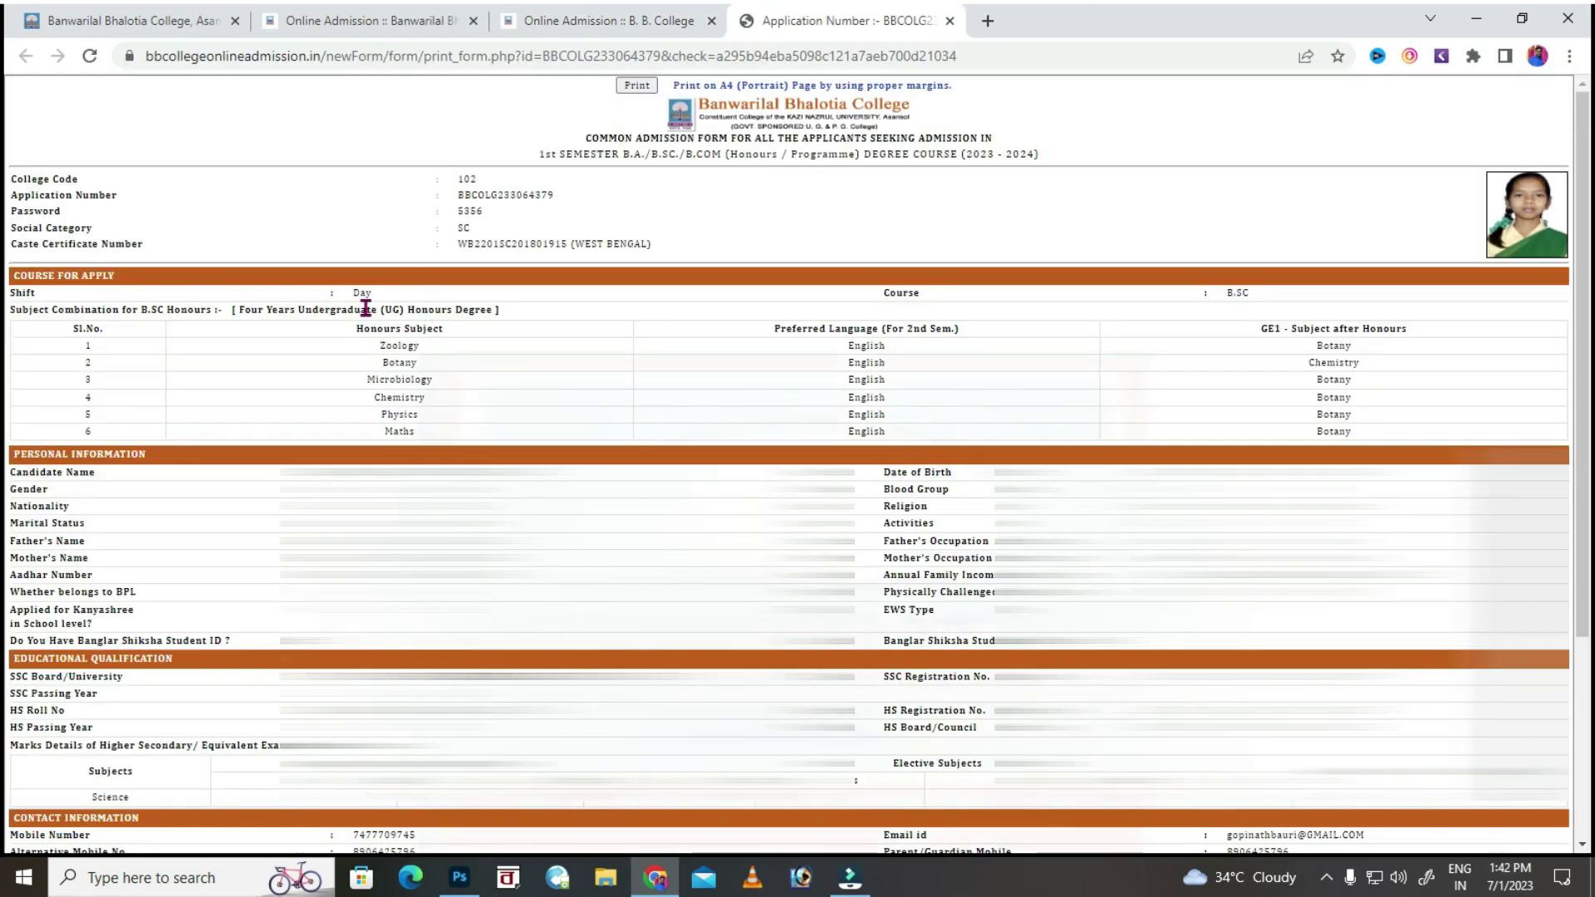
scroll(421, 312, down, 3)
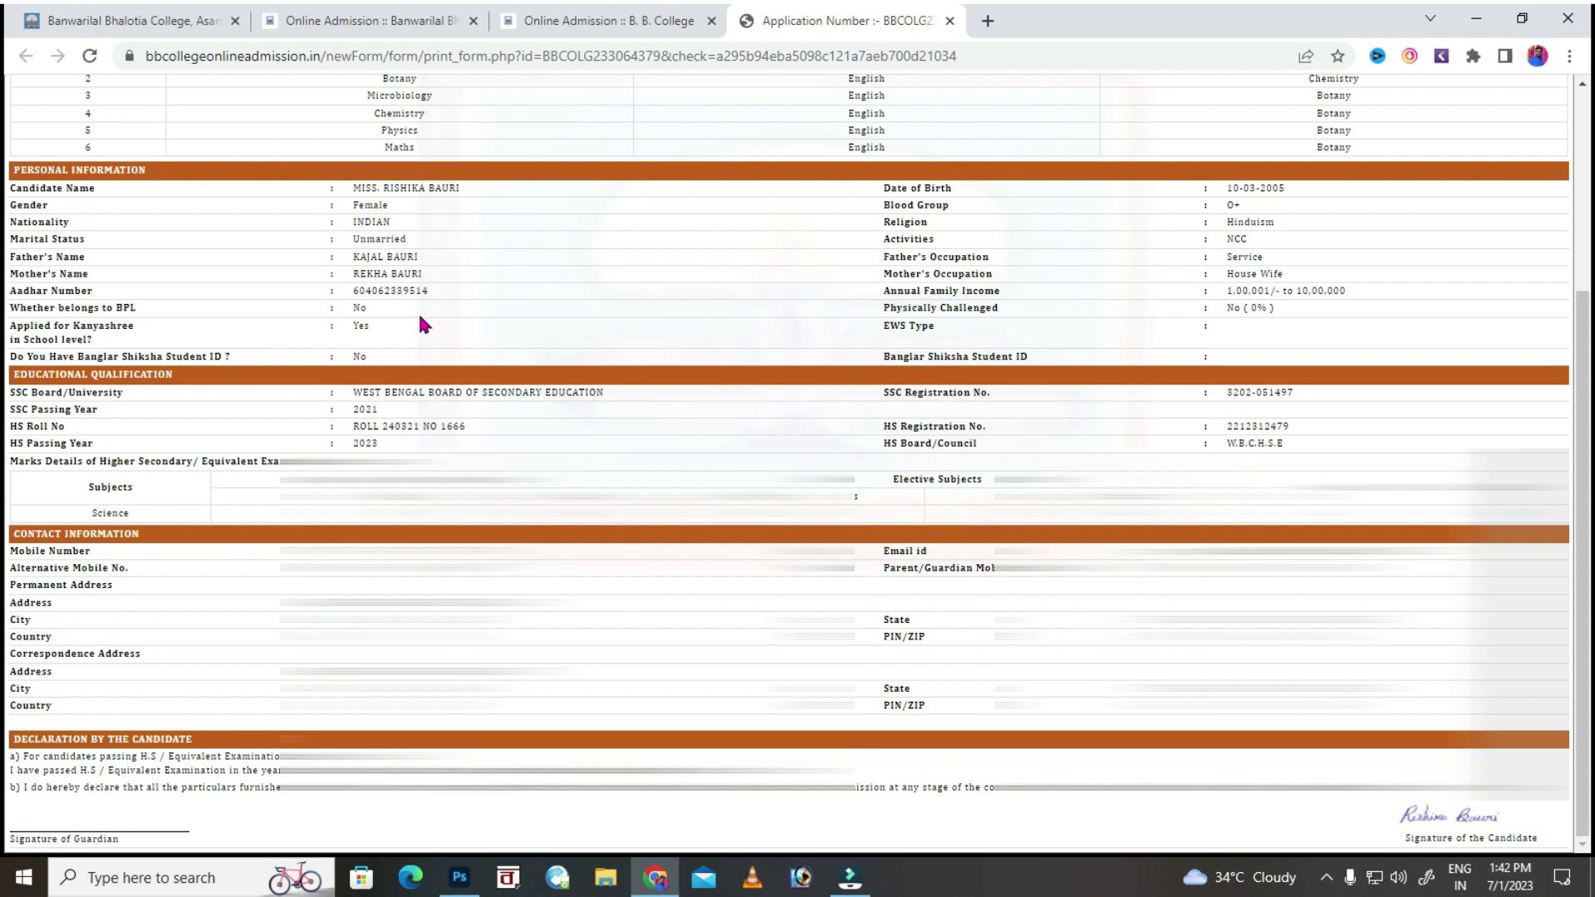
scroll(422, 324, up, 3)
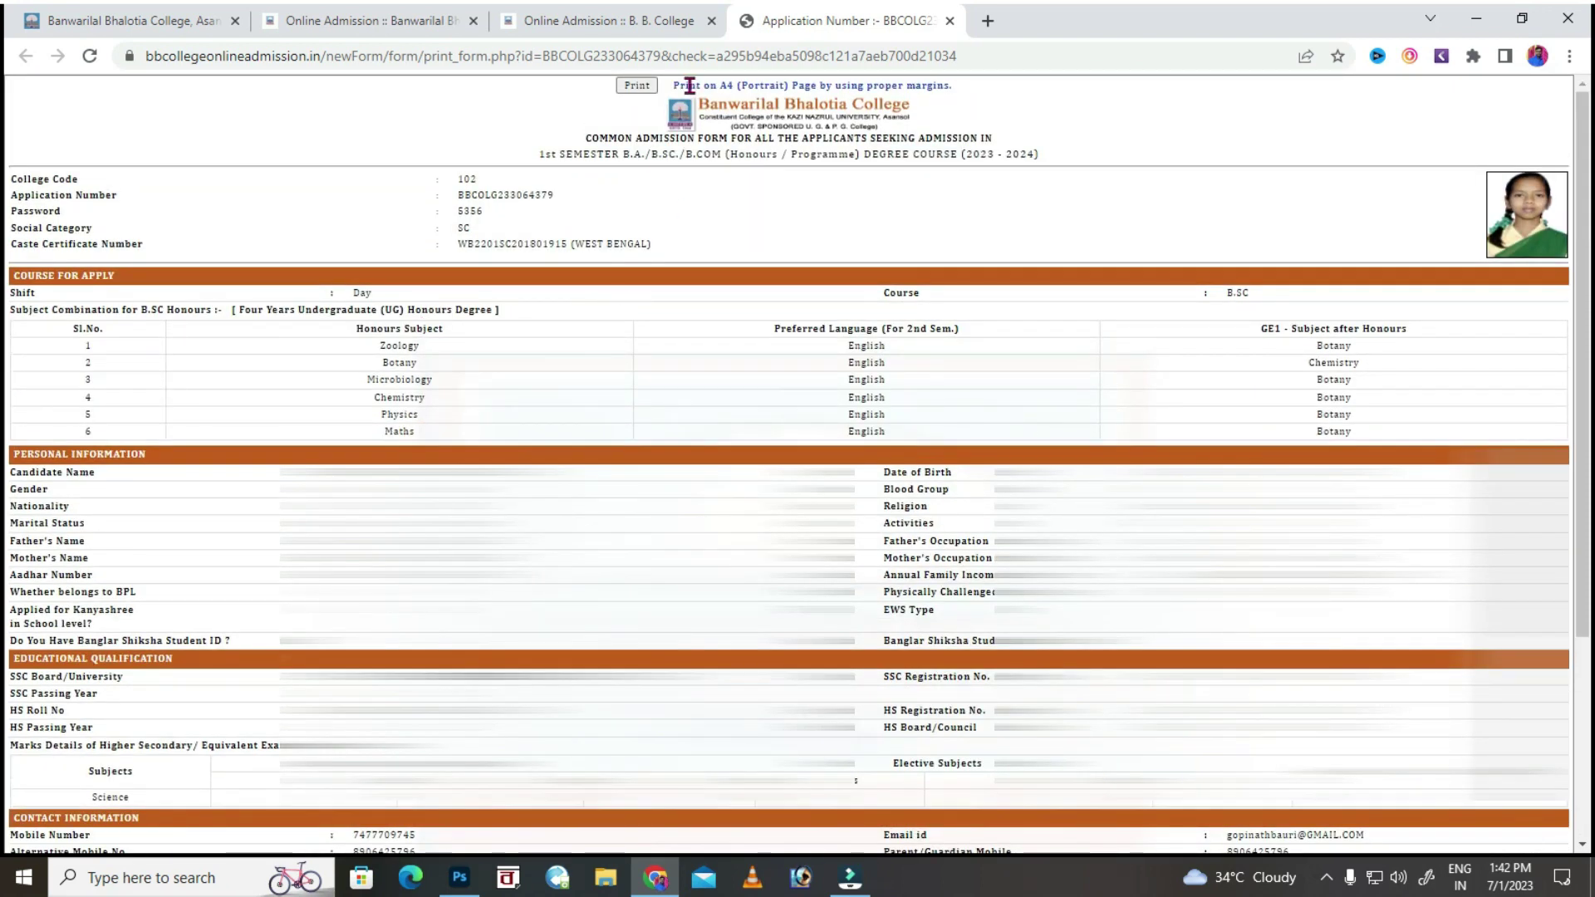
Print the application form after checking the extra print settings.
click(642, 86)
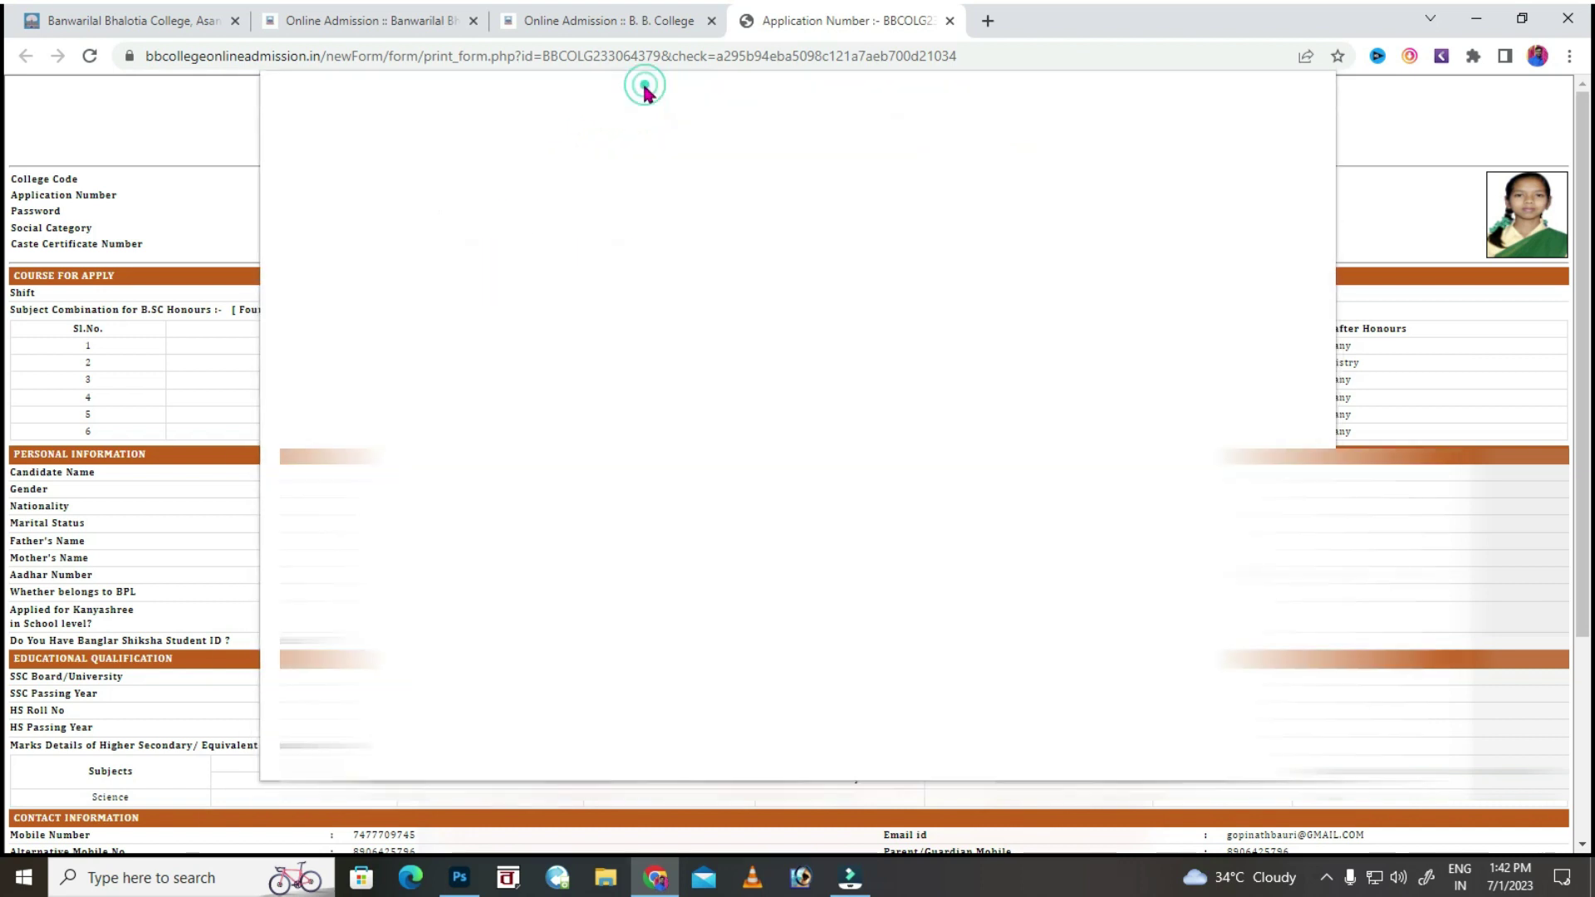
click(1171, 388)
click(1171, 388)
click(1204, 748)
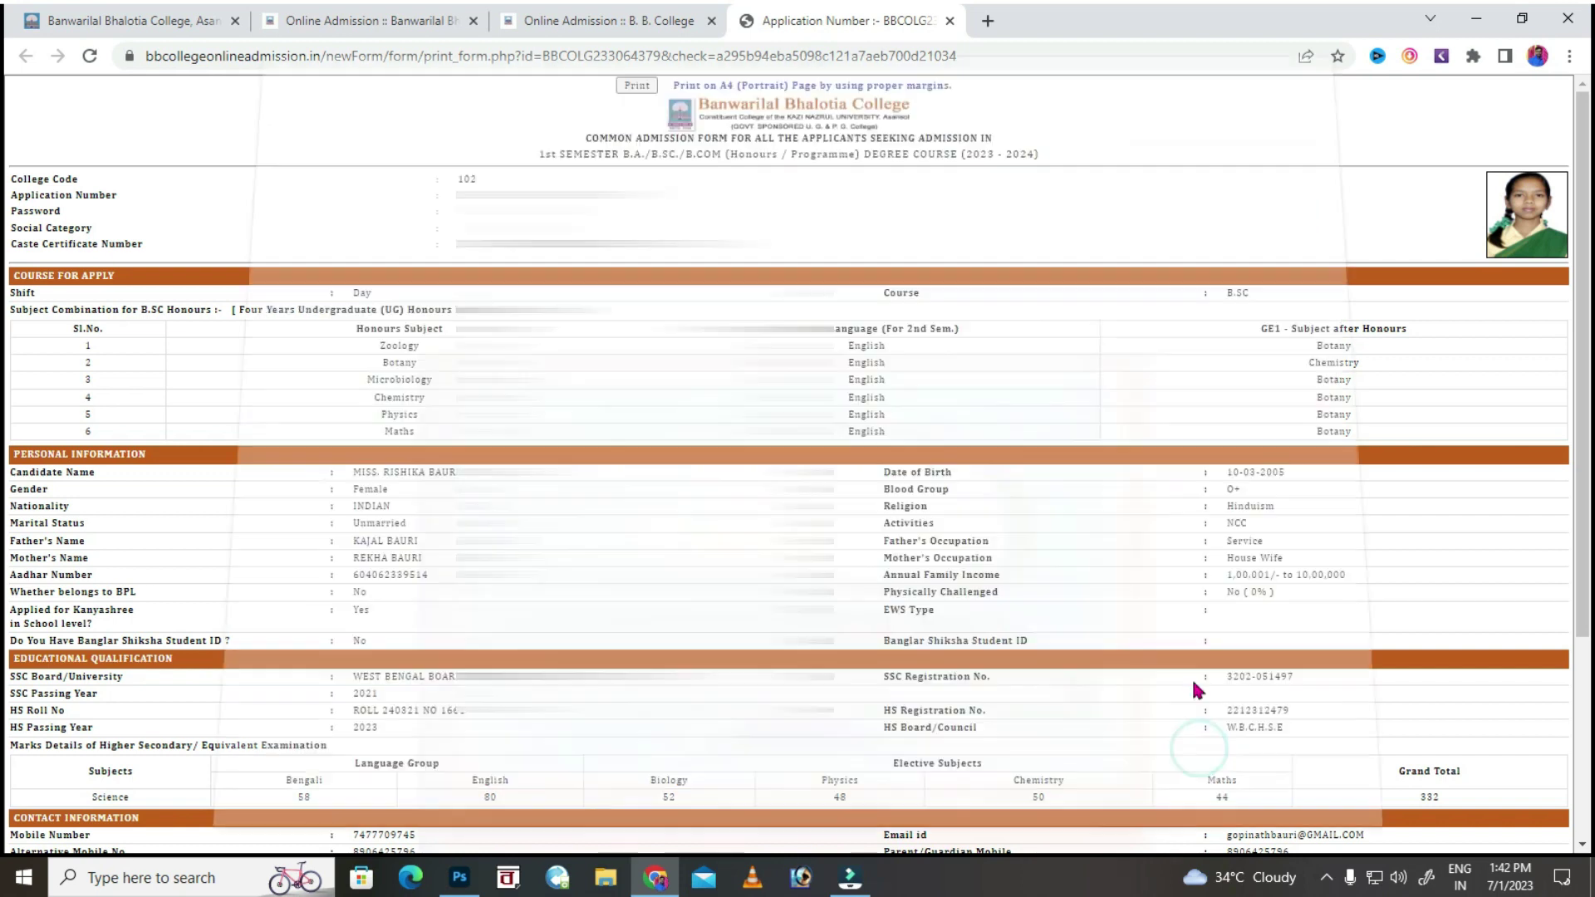